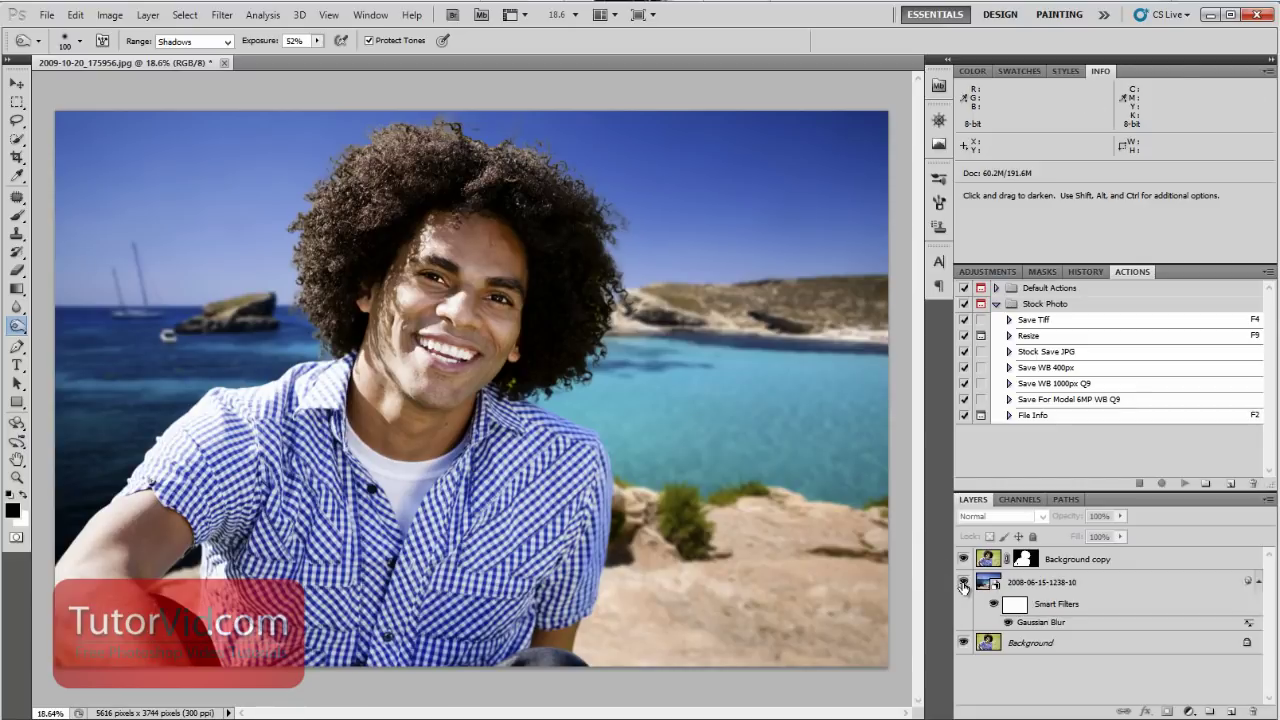
- Toggle the visibility of the beach photo layer to compare the composite with and without it
click(964, 582)
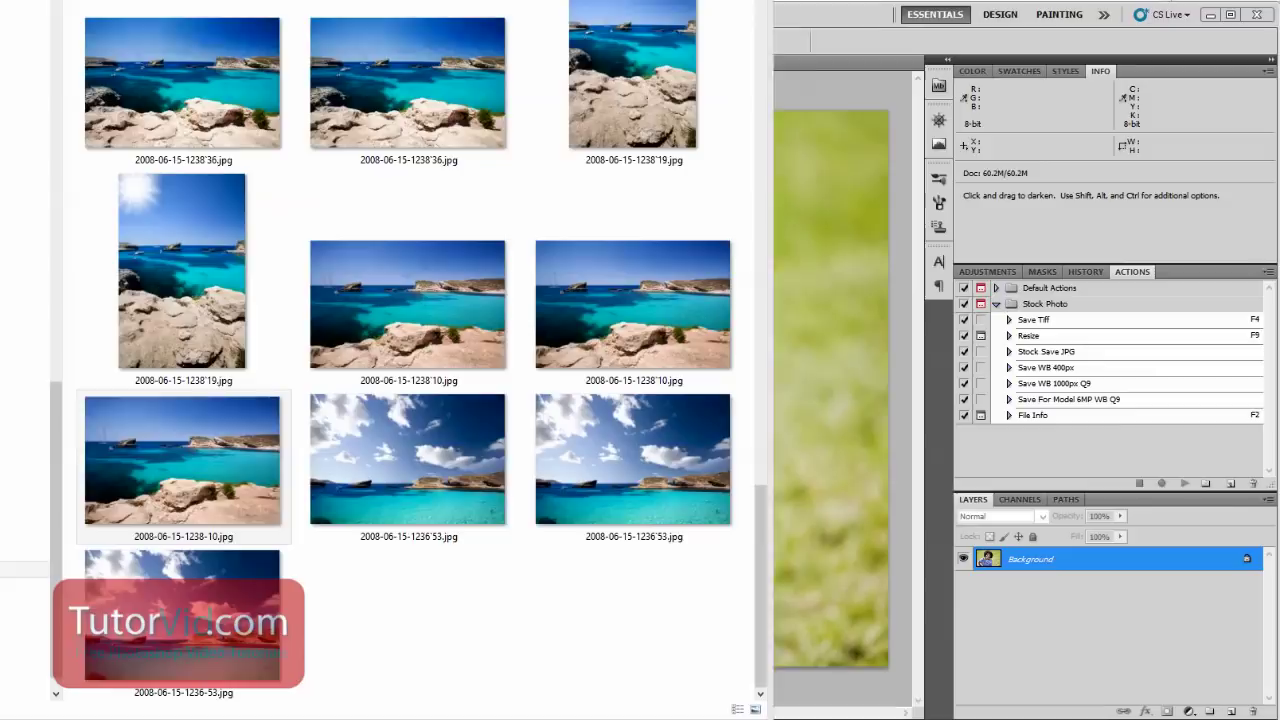
click(183, 460)
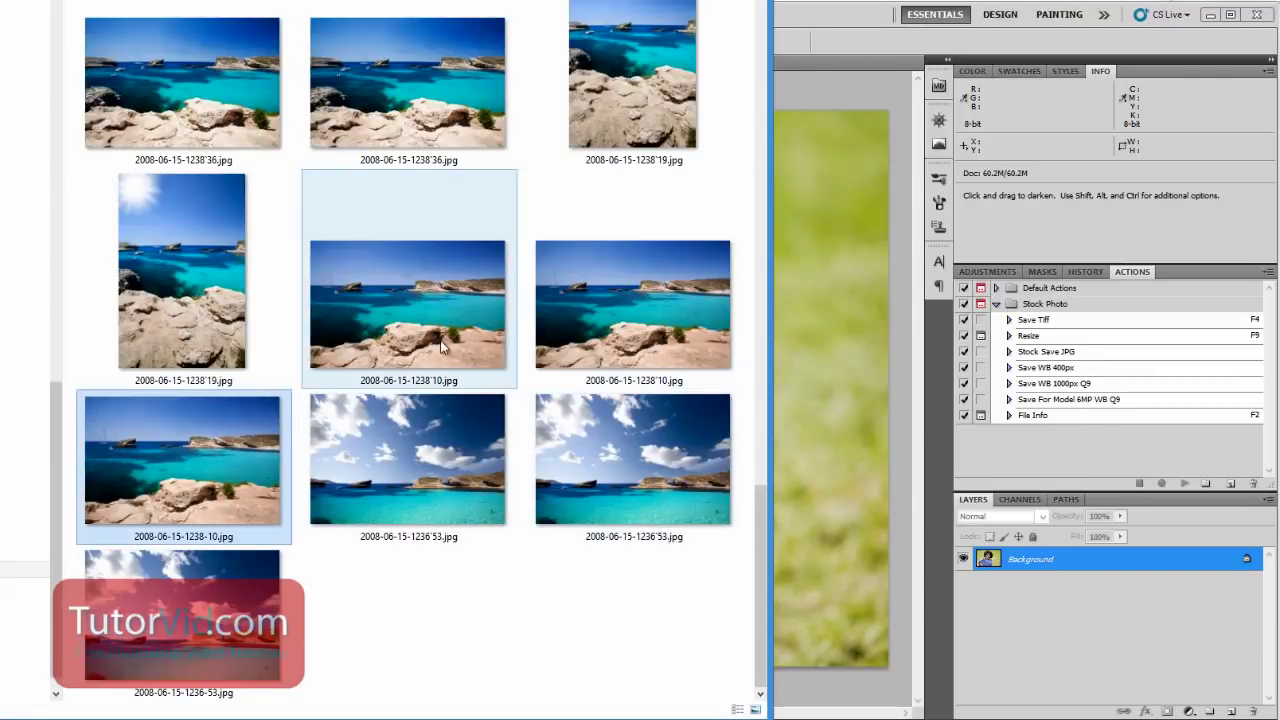
click(1208, 88)
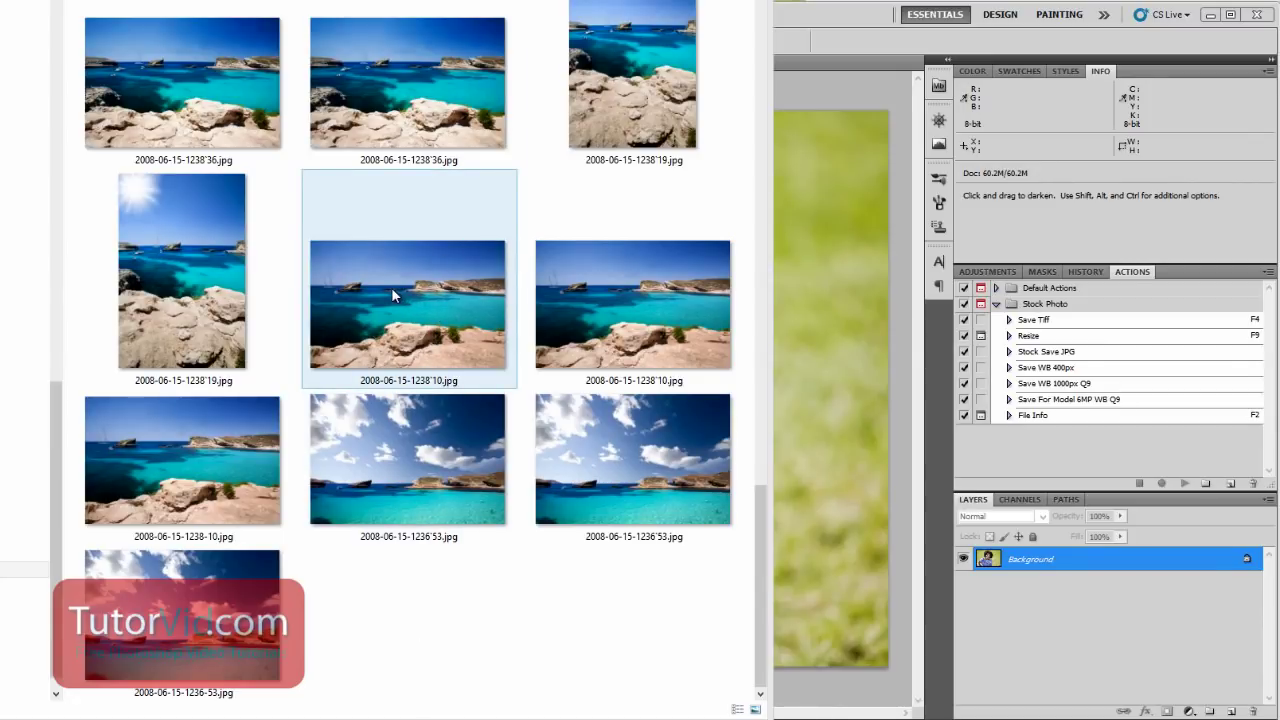
drag(391, 287, 869, 374)
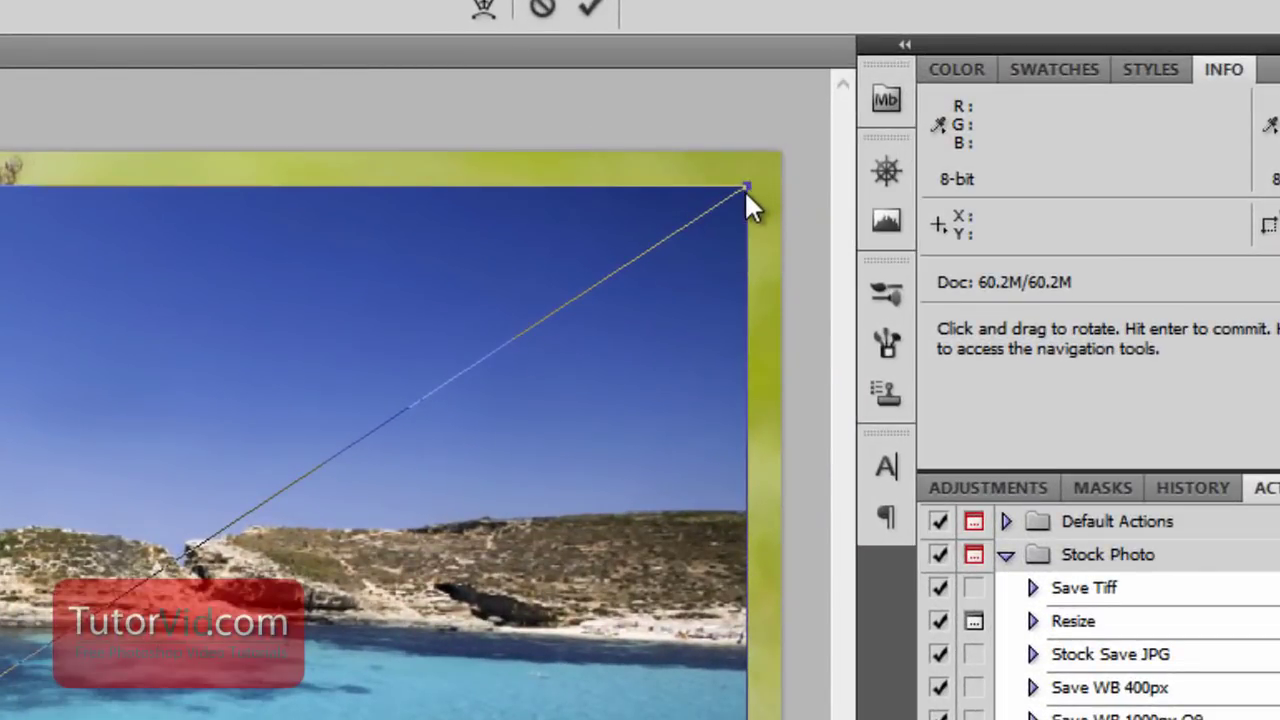
drag(746, 187, 789, 154)
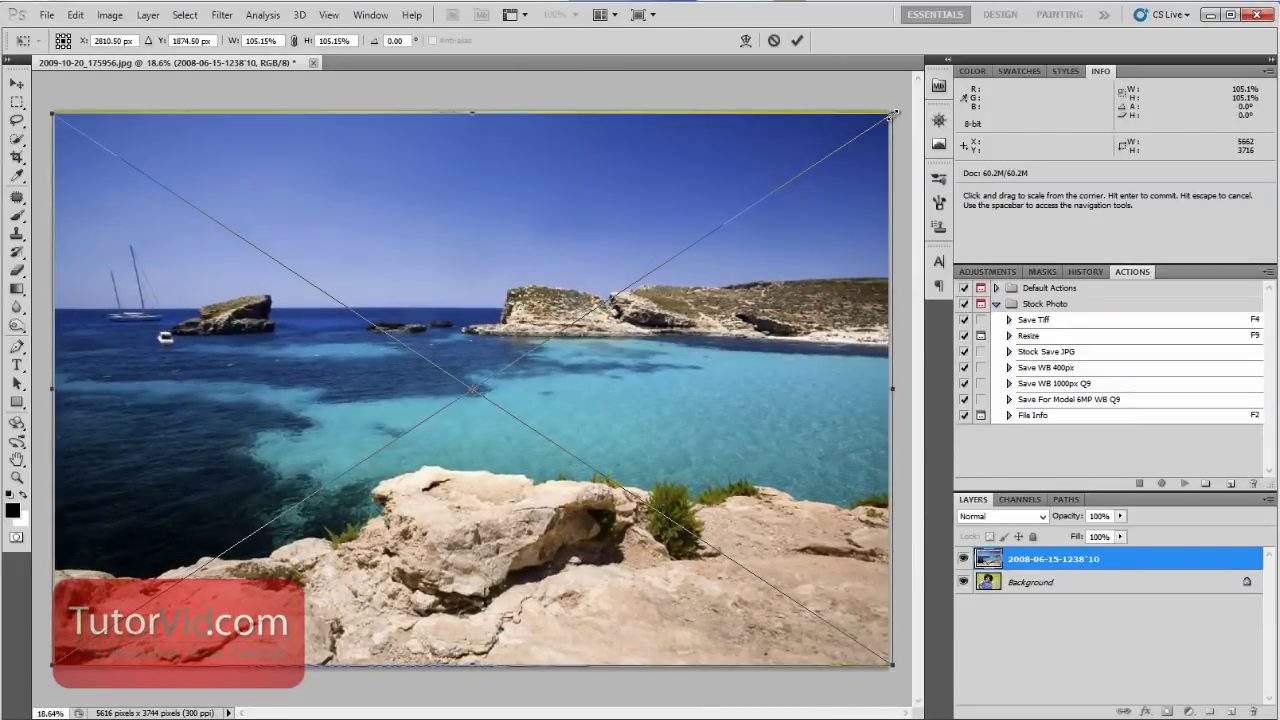
drag(892, 114, 900, 111)
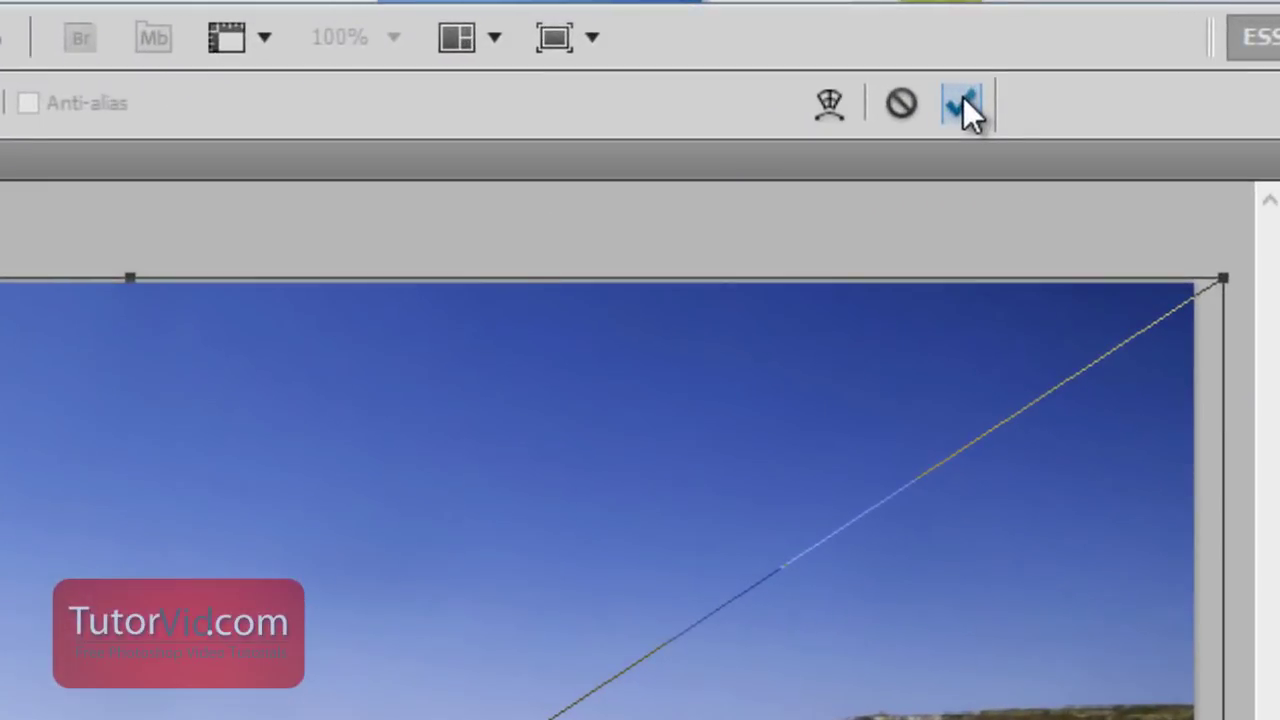
click(797, 40)
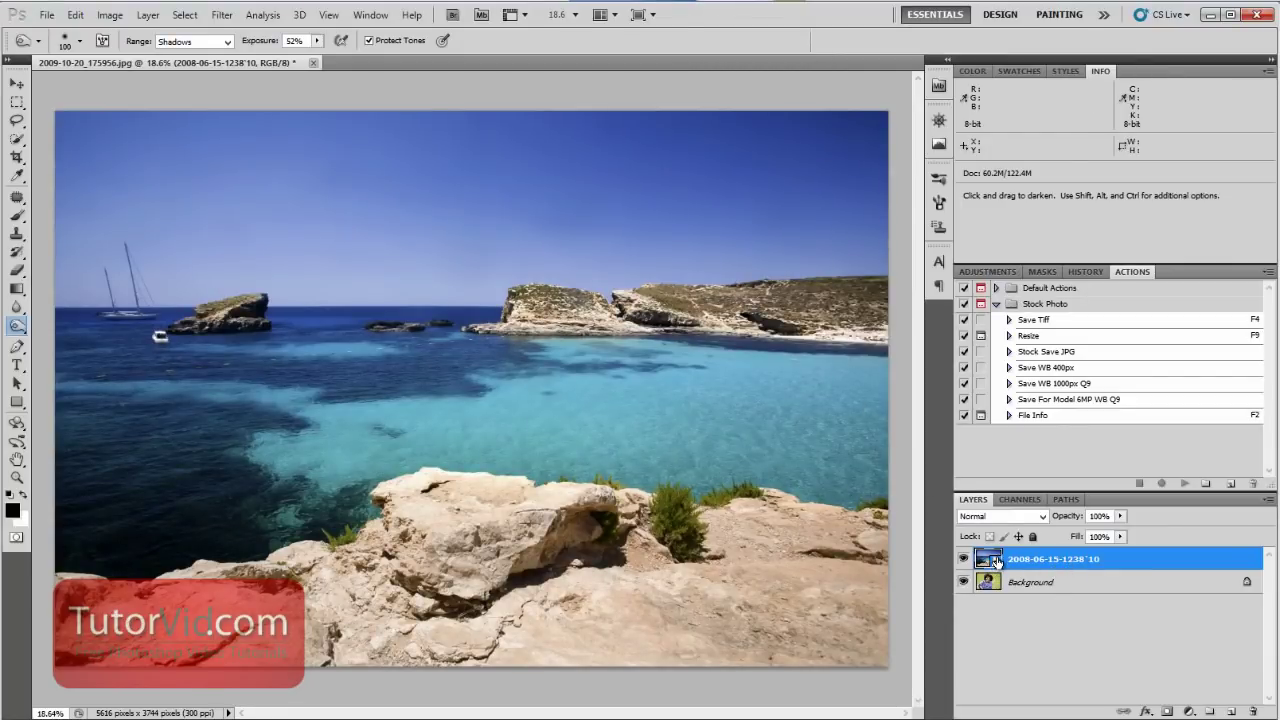
- Unlock the Background portrait layer and move it above the seascape layer
click(1024, 586)
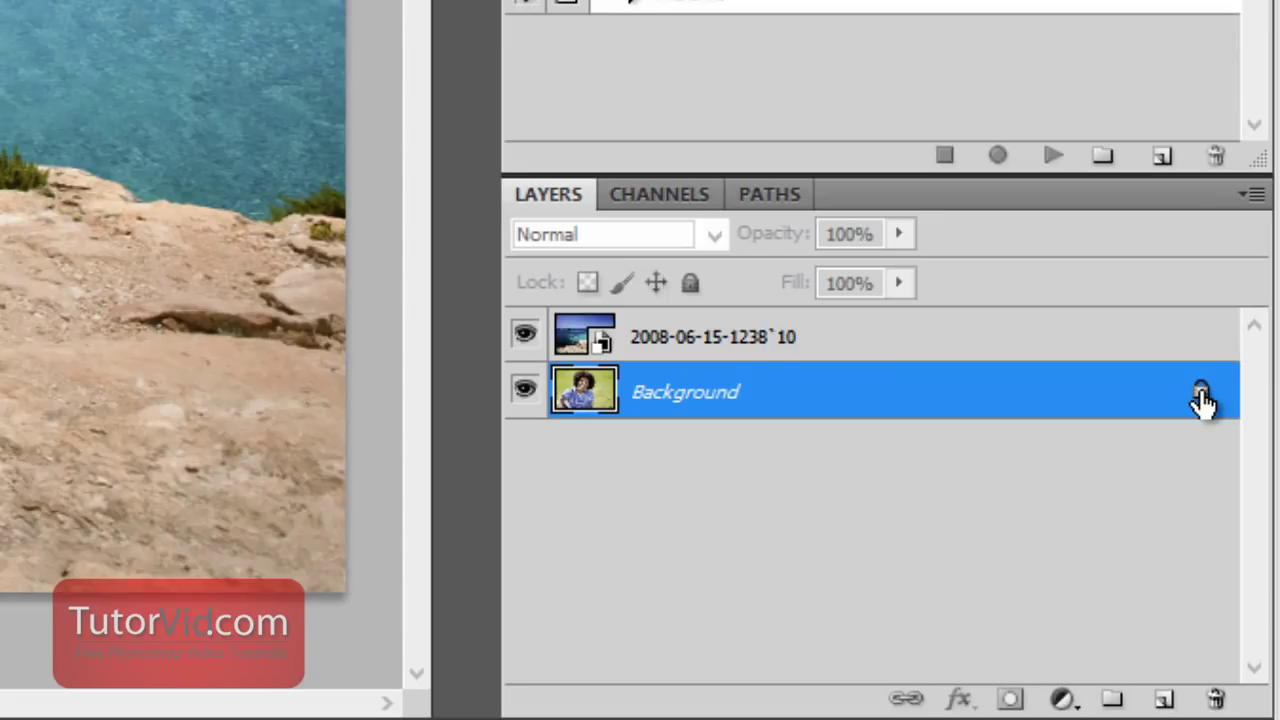
drag(1201, 392, 1216, 698)
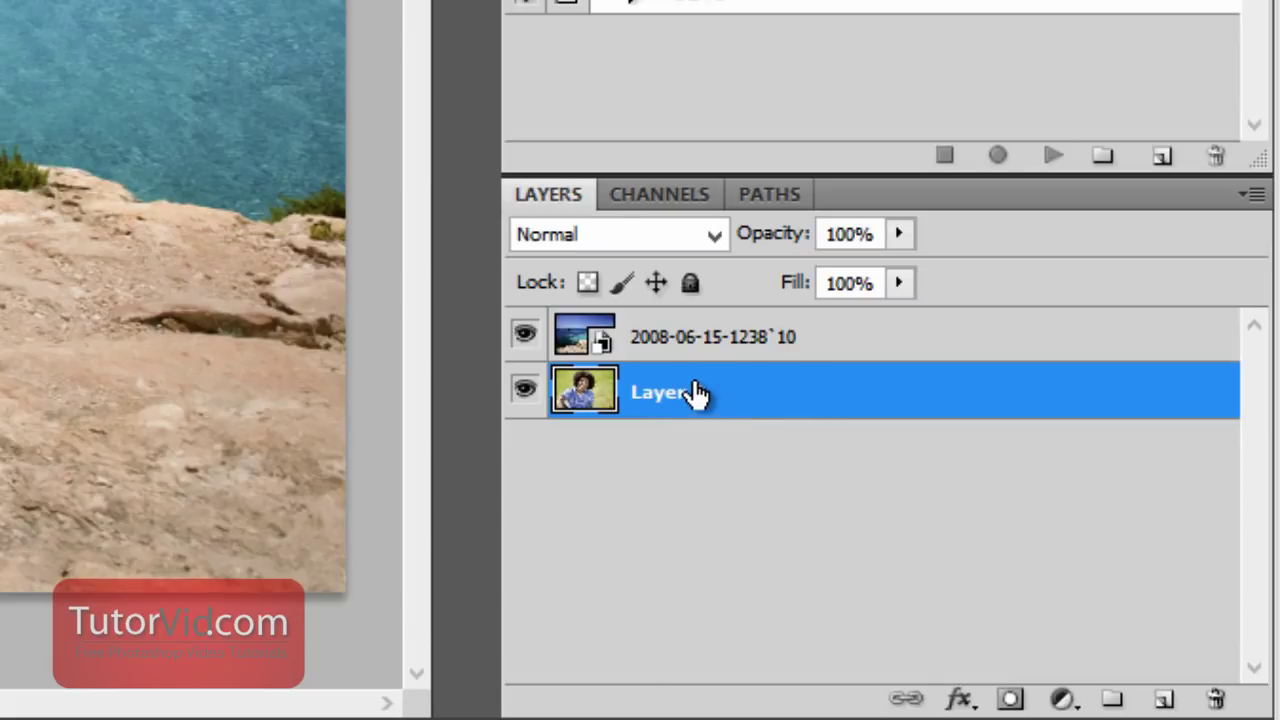
drag(700, 394, 734, 330)
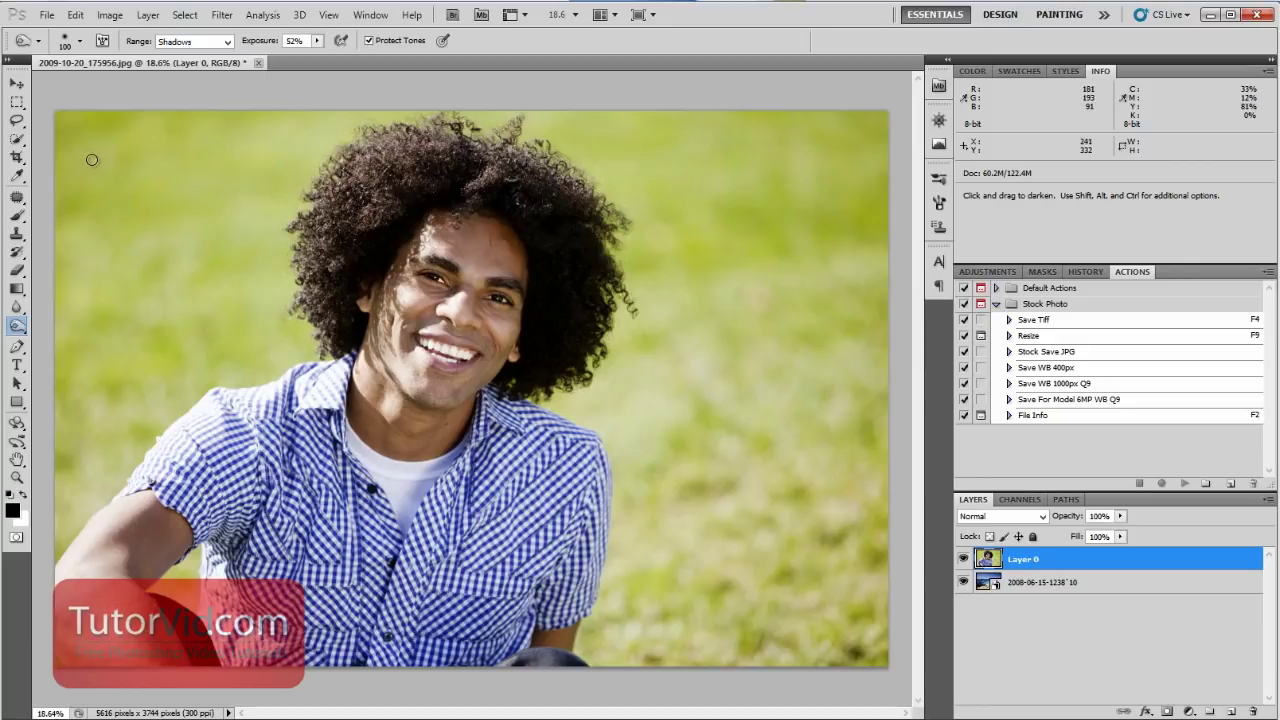
- Select the green grass around the man with the Quick Selection tool and subtract the shirt sleeve from the selection
key(w)
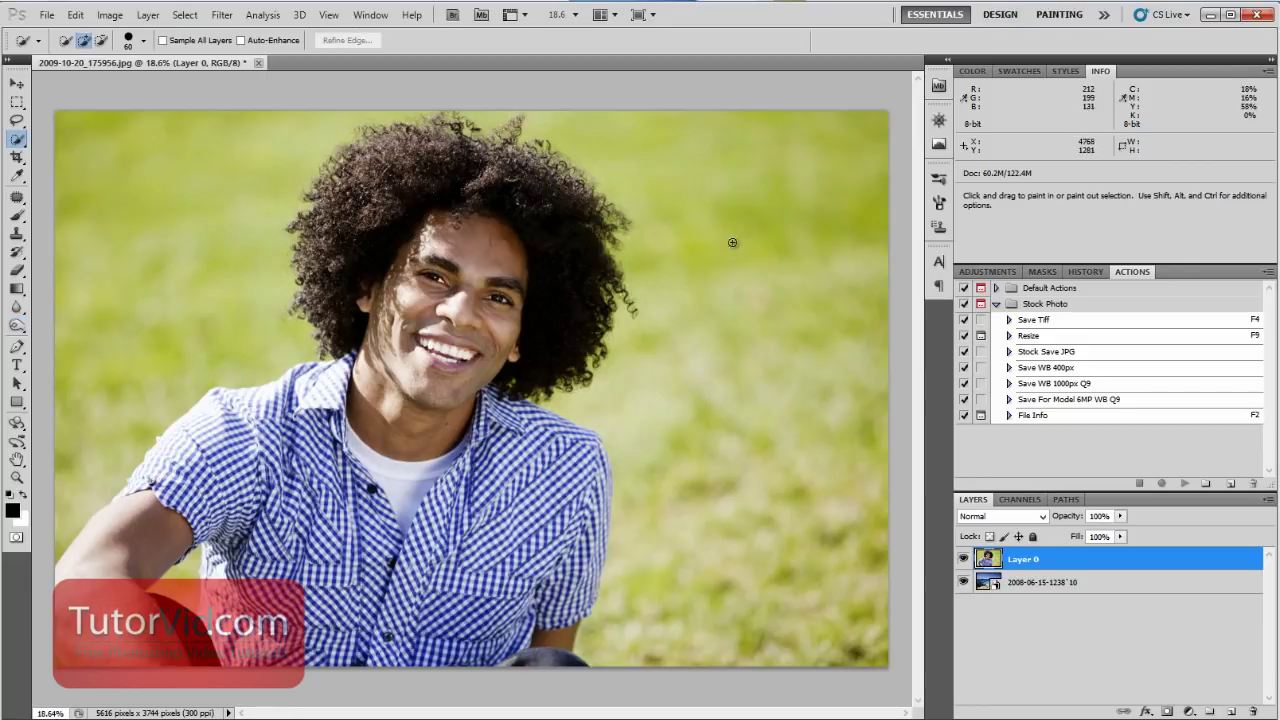
mouse_move(209, 162)
mouse_down()
mouse_move(143, 306)
mouse_move(766, 200)
mouse_move(666, 149)
mouse_move(726, 432)
mouse_move(663, 177)
mouse_move(486, 117)
mouse_up()
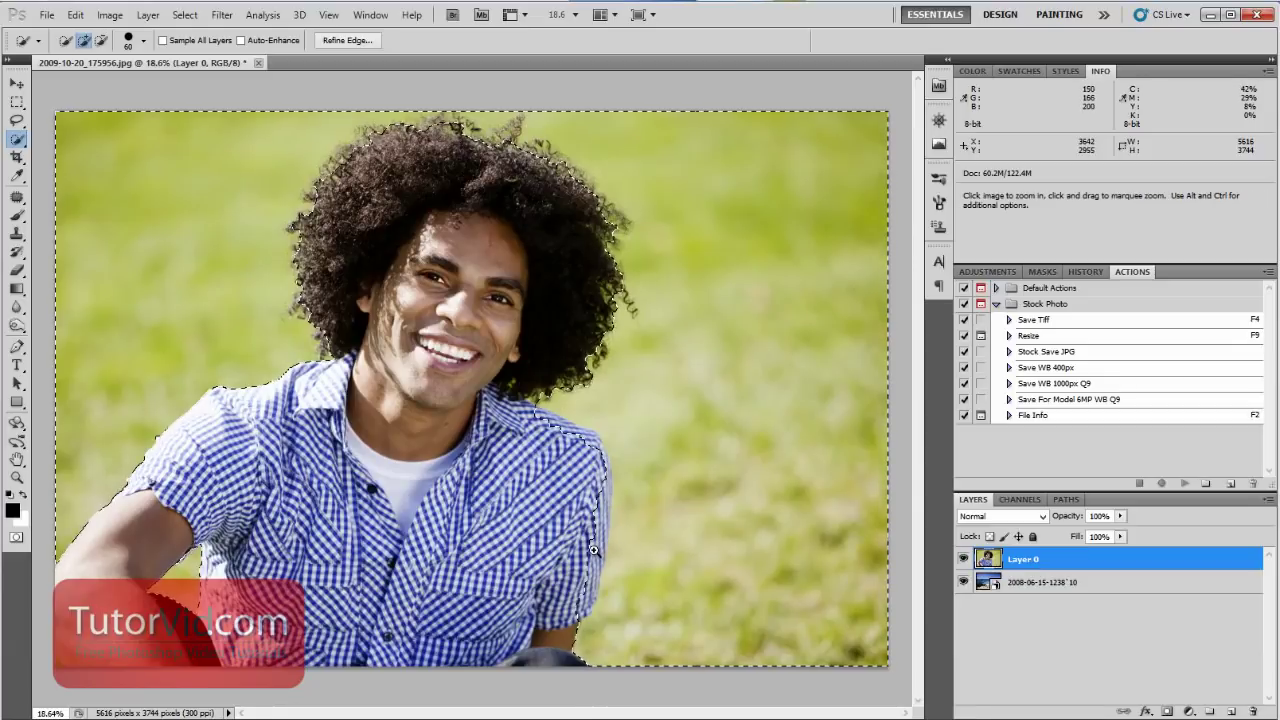
mouse_move(598, 563)
mouse_down()
mouse_move(663, 536)
mouse_move(625, 578)
mouse_move(566, 282)
mouse_move(573, 195)
mouse_move(547, 369)
mouse_move(486, 532)
mouse_move(516, 509)
mouse_move(509, 548)
mouse_move(526, 452)
mouse_move(527, 497)
mouse_up()
key(alt)
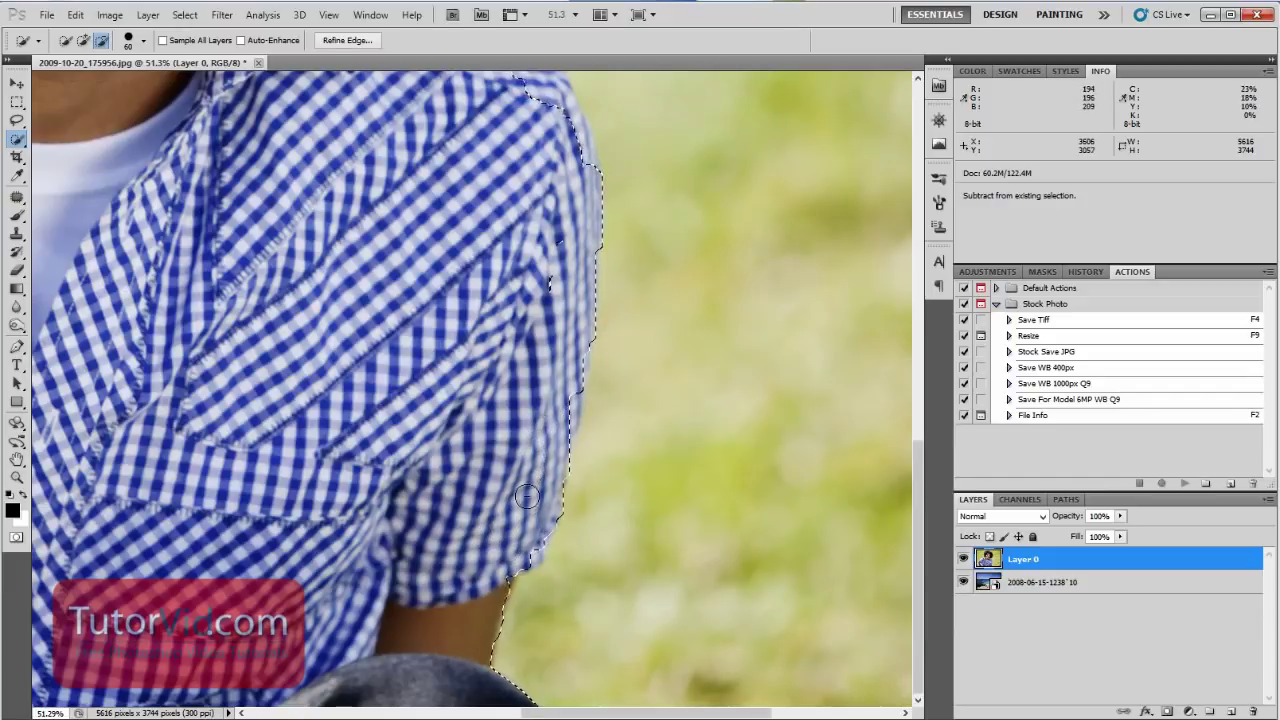
scroll(527, 497, up, 5)
mouse_move(566, 308)
mouse_down()
mouse_move(466, 268)
mouse_move(417, 230)
mouse_move(479, 263)
mouse_move(429, 229)
mouse_move(495, 242)
mouse_move(456, 242)
mouse_move(510, 272)
mouse_up()
key(ctrl+0)
key(ctrl+d)
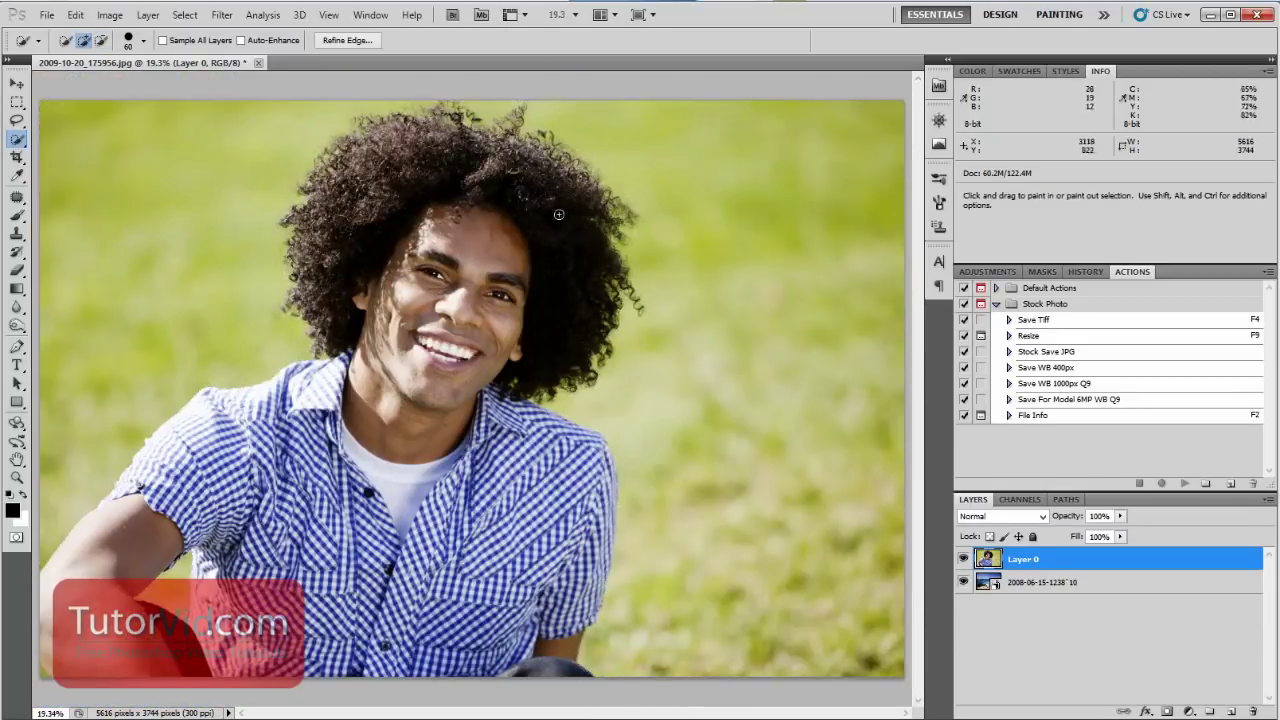
- Examine the selection edge closely around the hair, shoulder and arm
key(ctrl+space)
drag(607, 180, 674, 197)
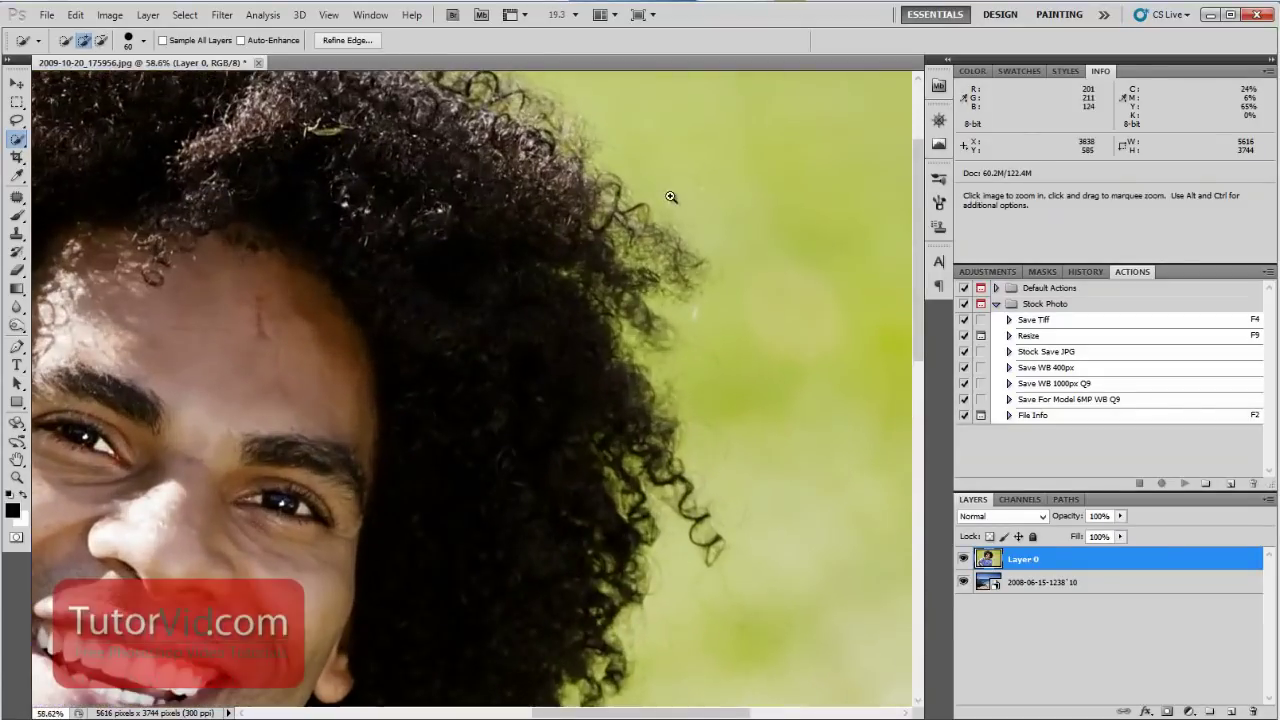
drag(432, 203, 869, 383)
key(space)
drag(170, 463, 170, 409)
drag(379, 391, 757, 1)
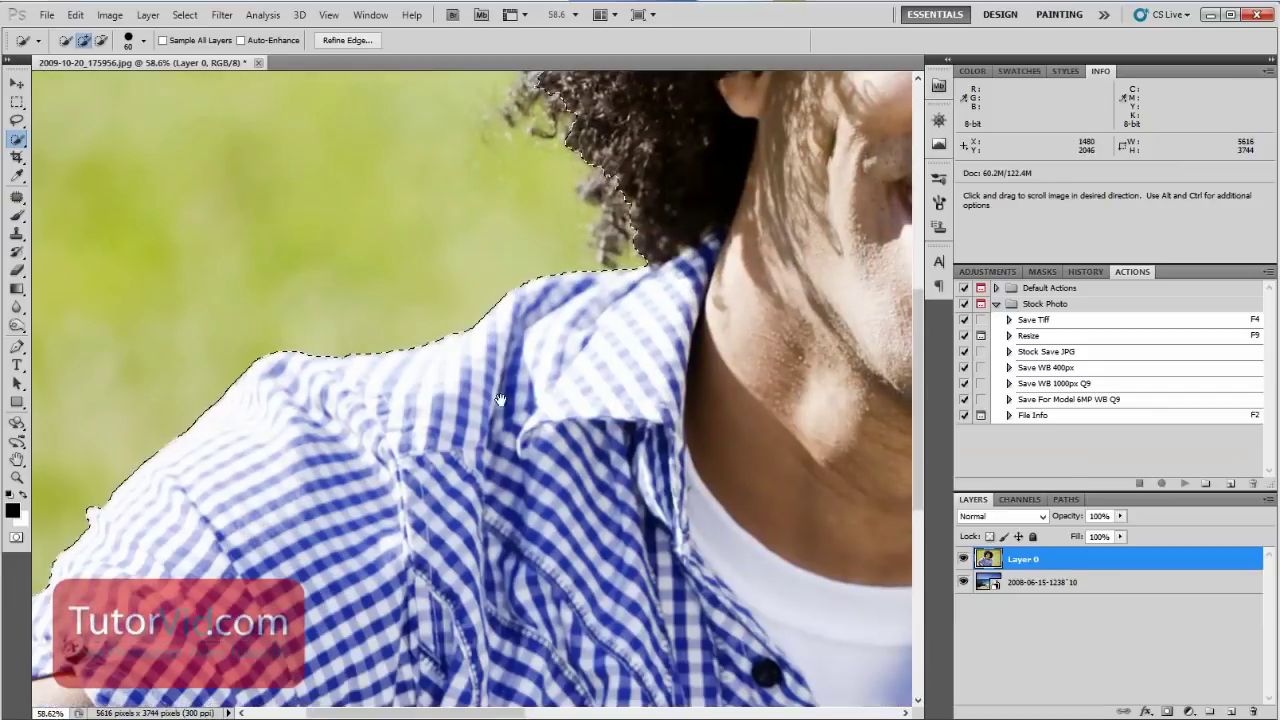
drag(218, 400, 329, 297)
key(ctrl+0)
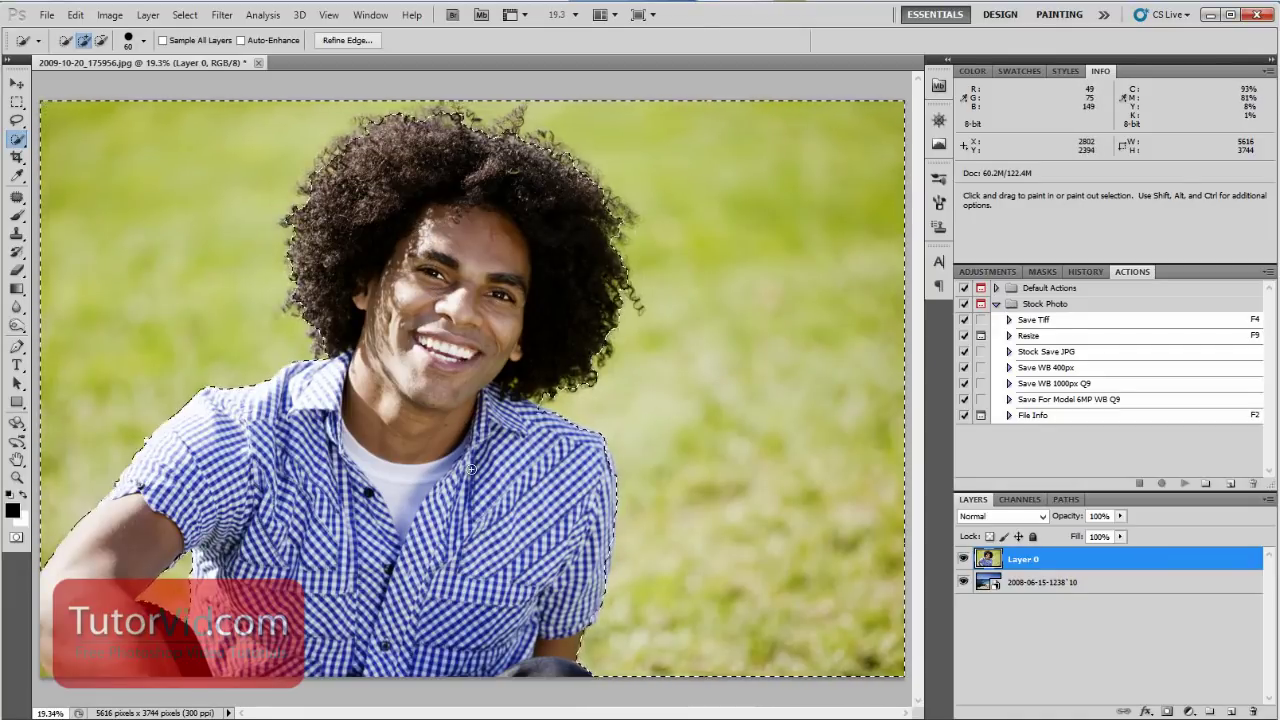
- Invert the selection so it covers the man instead of the grass
key(ctrl+shift+i)
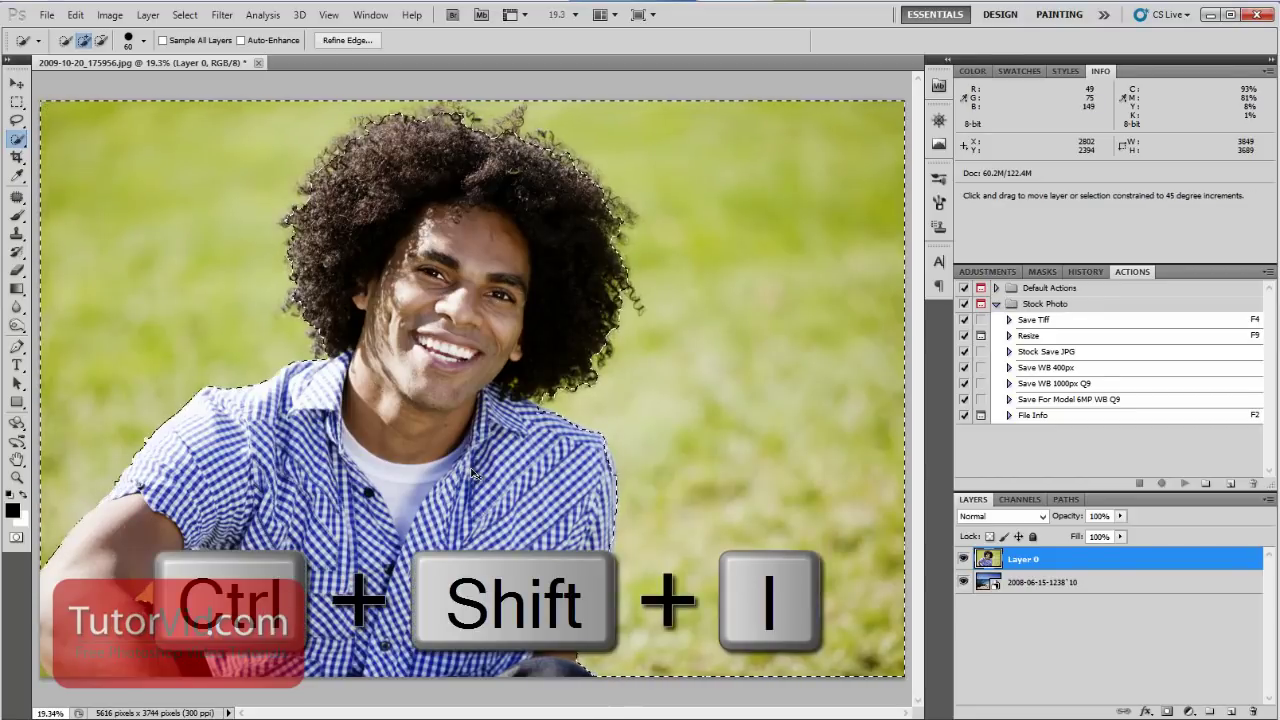
right_click(447, 221)
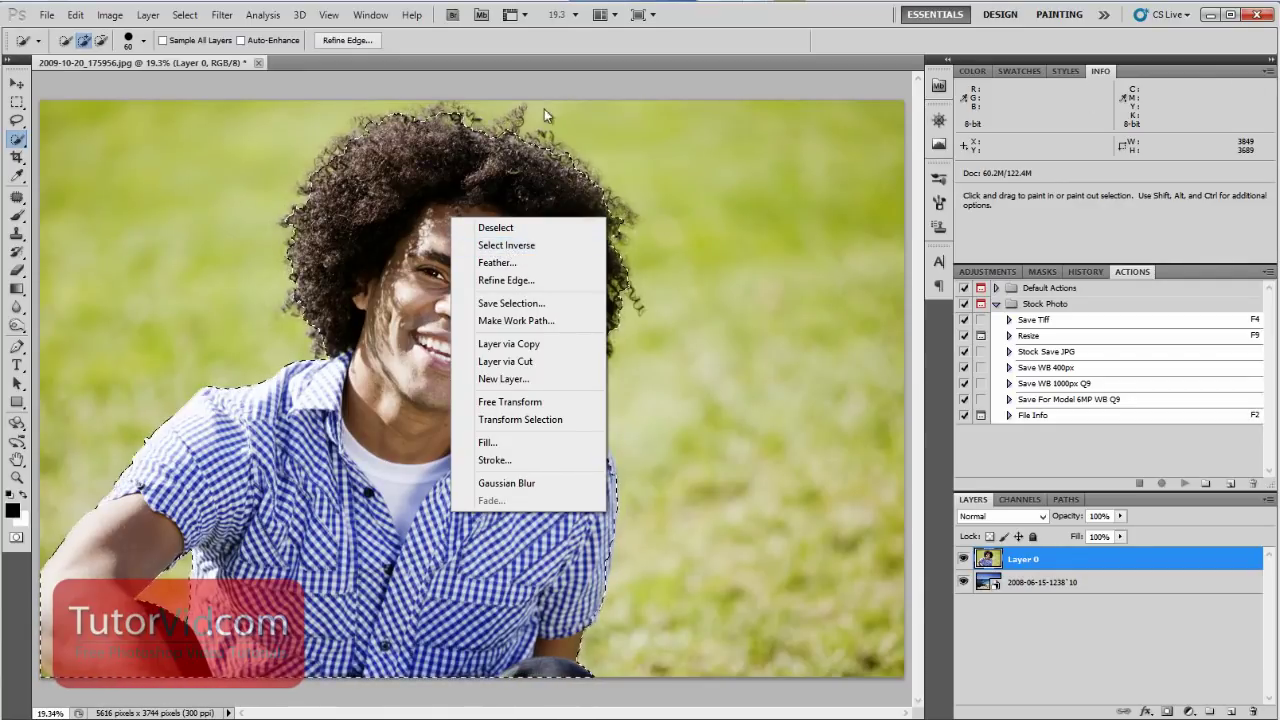
click(506, 245)
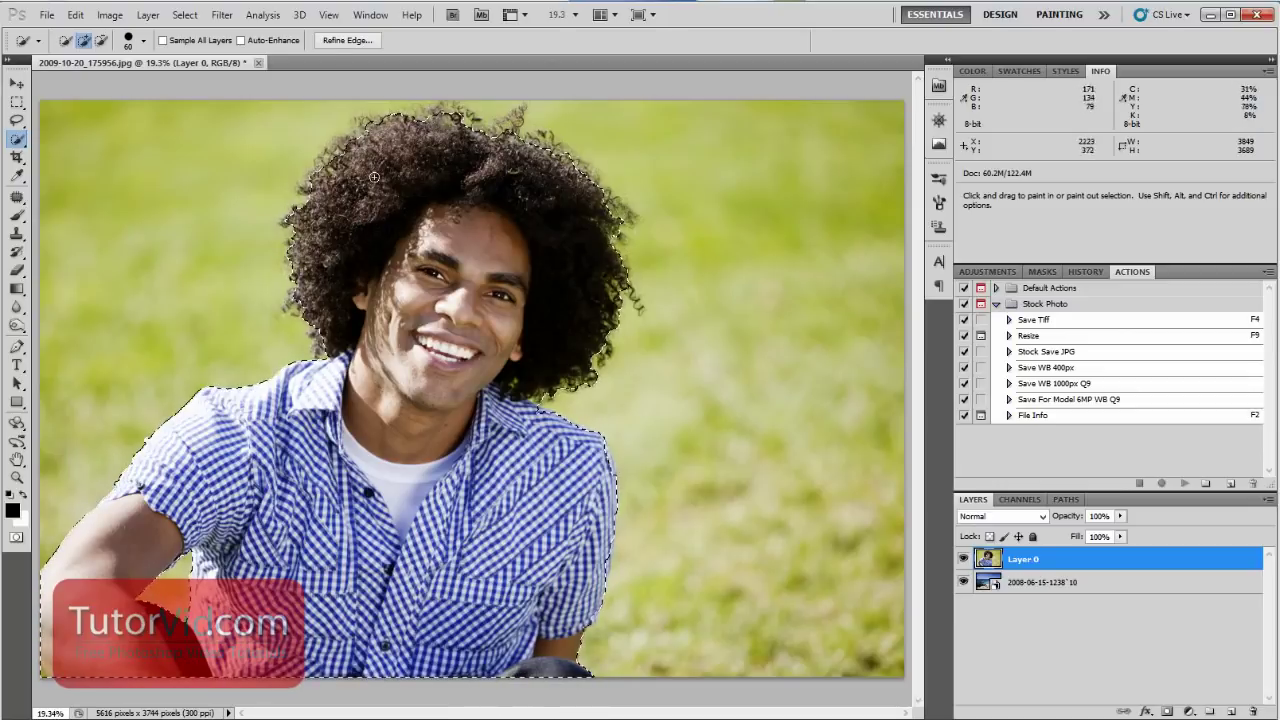
- Open Refine Edge for the selection of the man
right_click(427, 244)
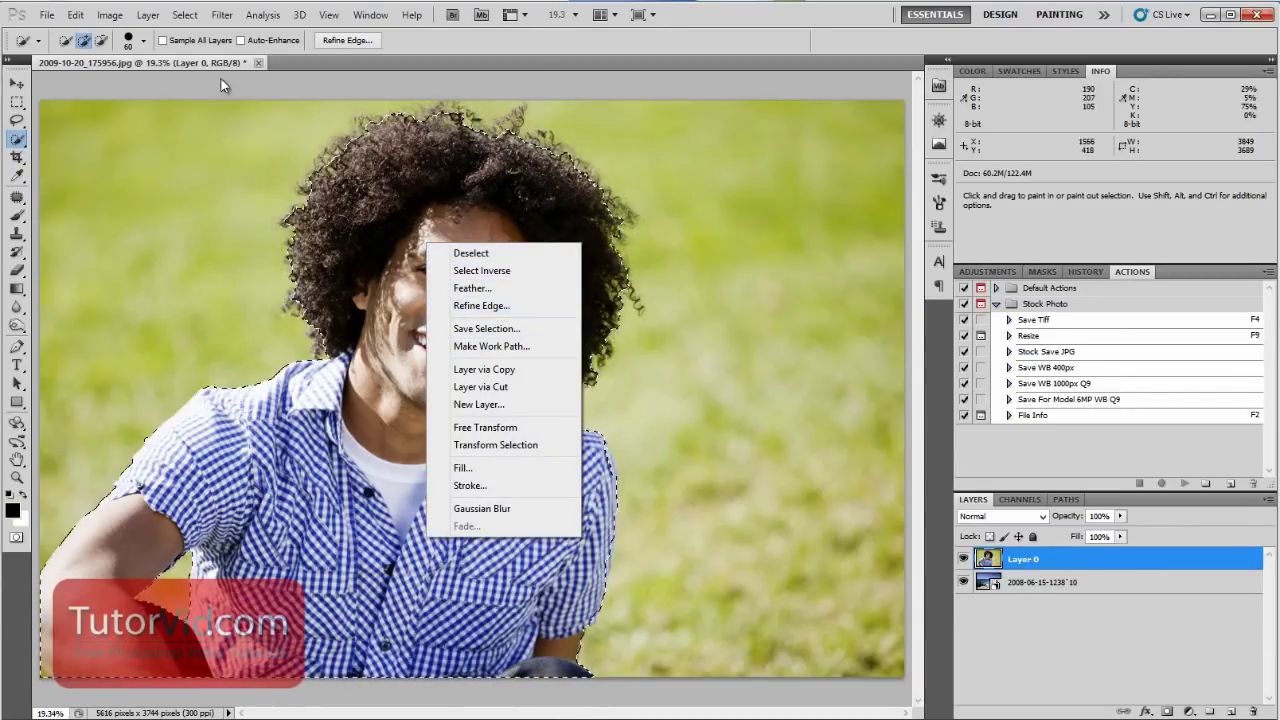
click(180, 15)
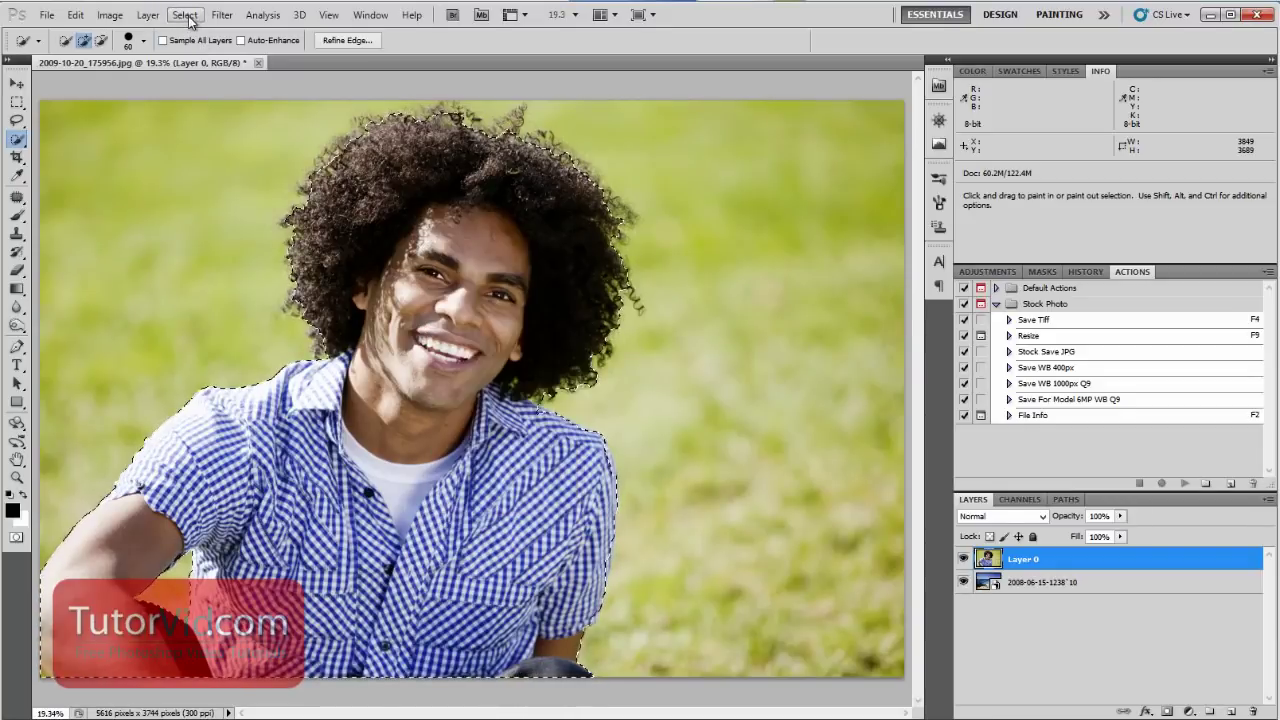
click(182, 15)
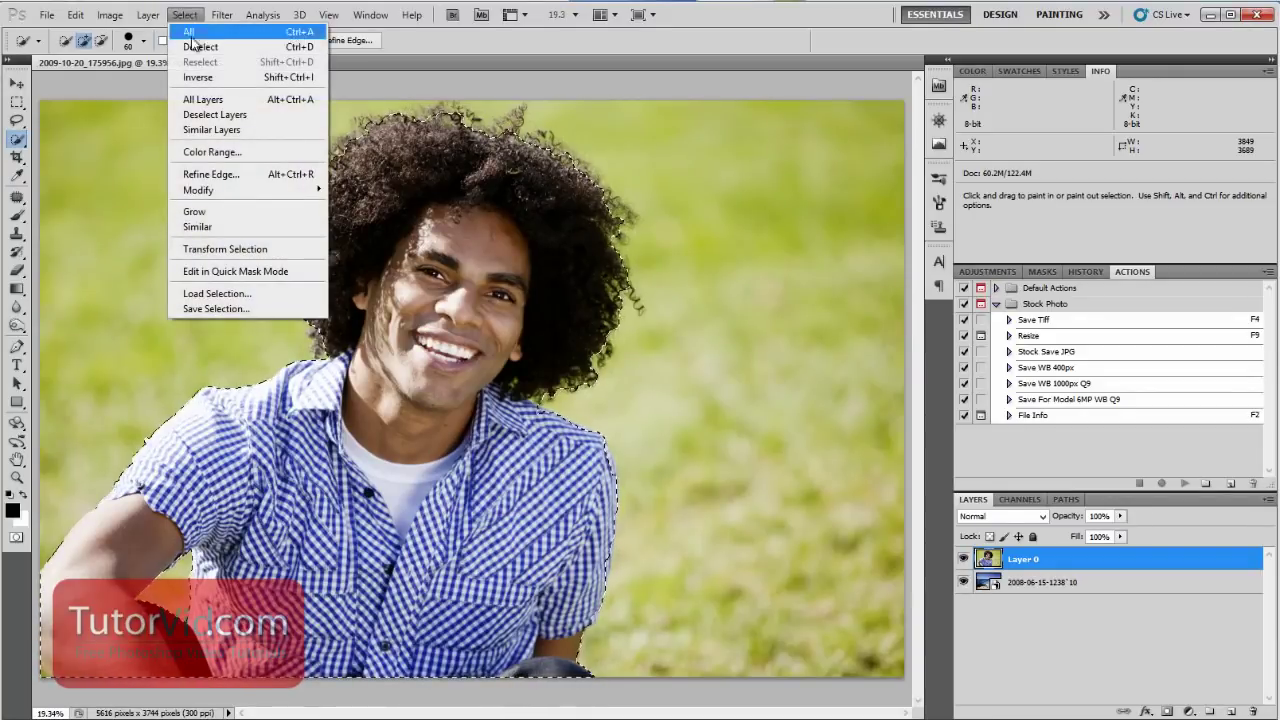
click(253, 180)
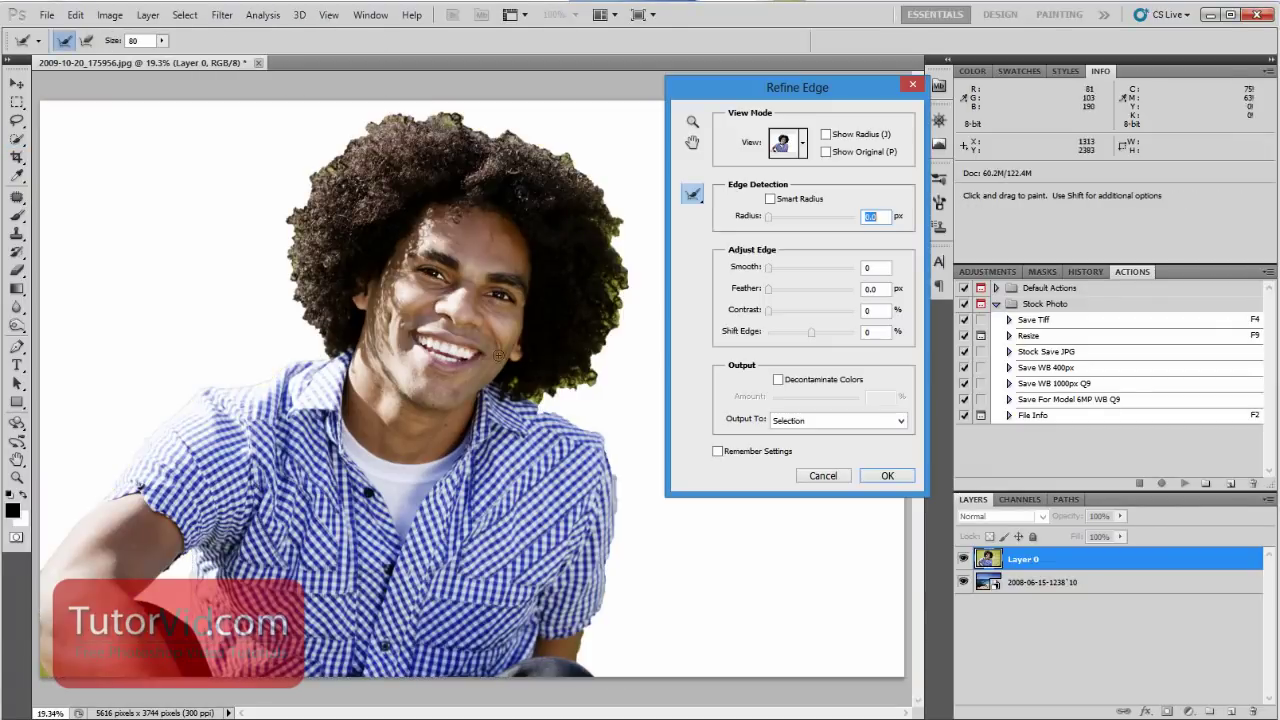
drag(817, 90, 817, 109)
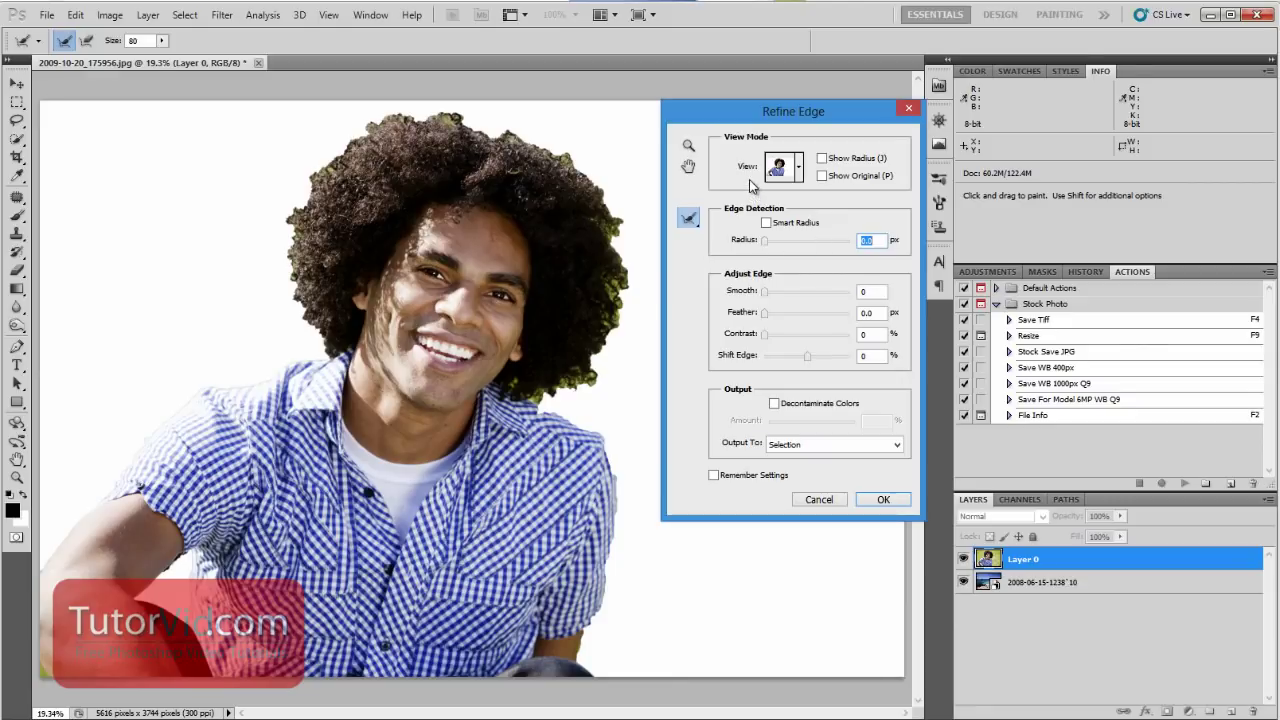
- Preview the selection as Marching Ants, and switch the preview back to On White
click(801, 169)
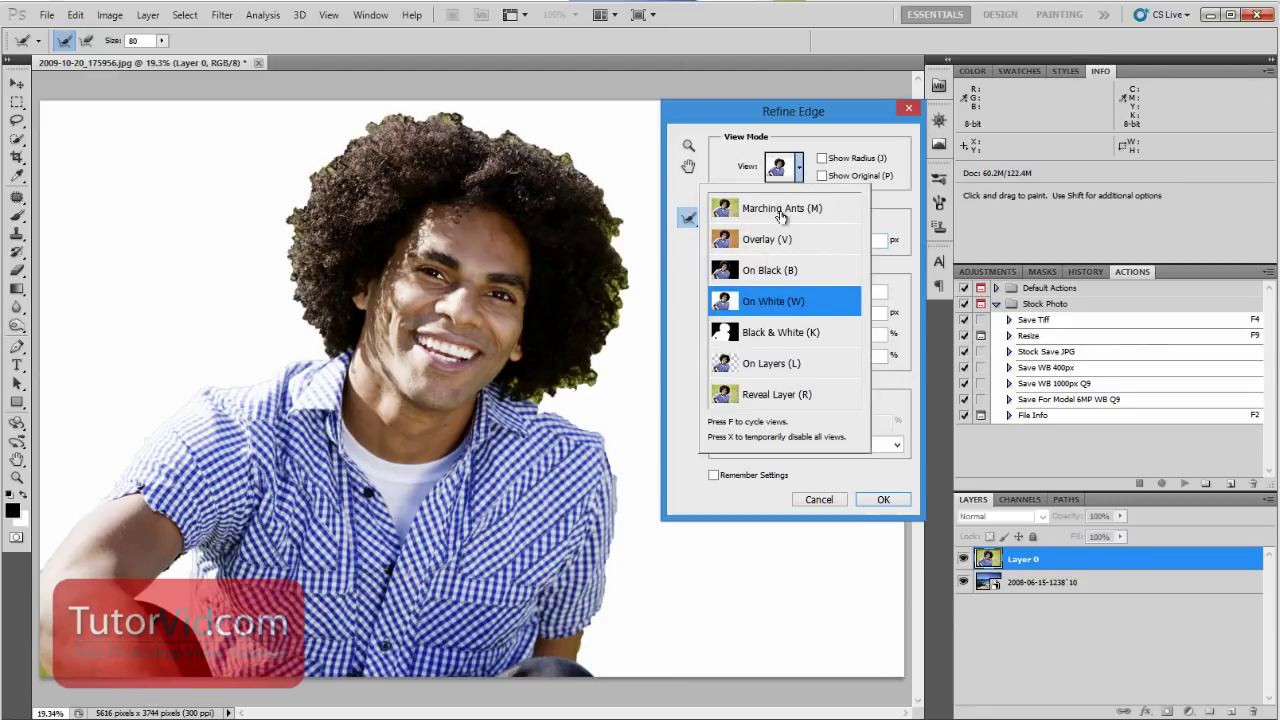
click(788, 210)
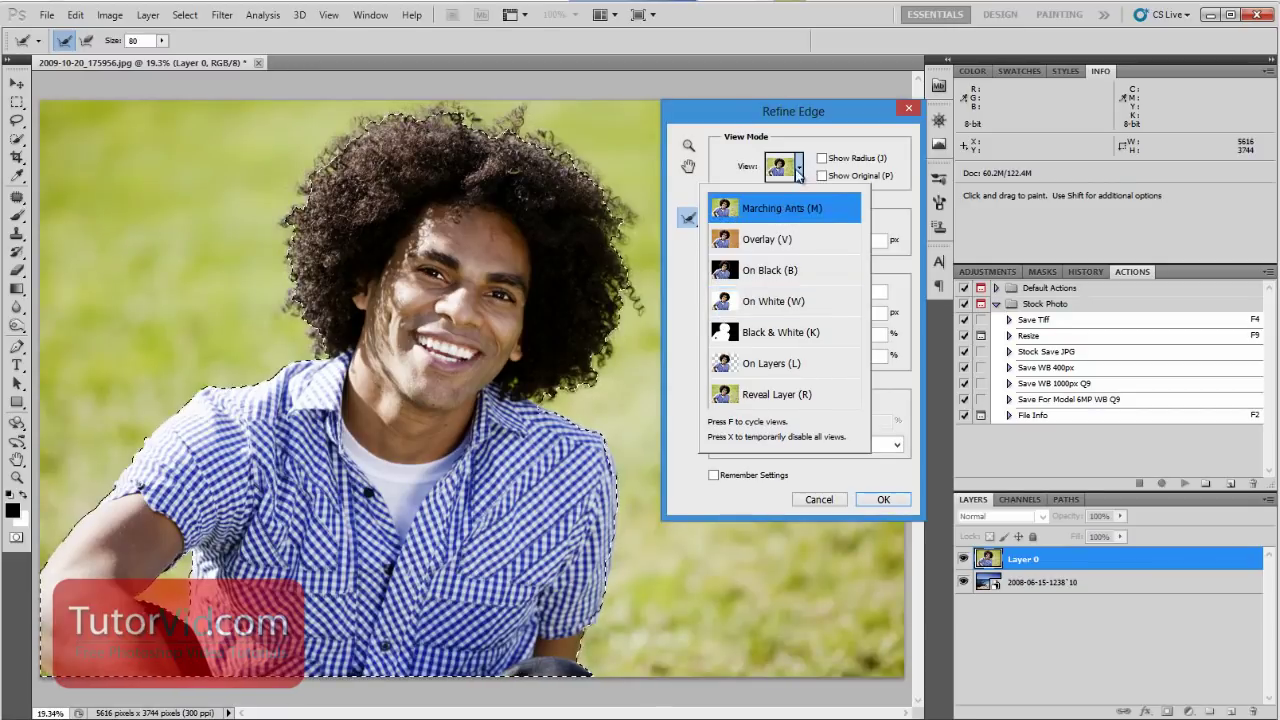
click(775, 302)
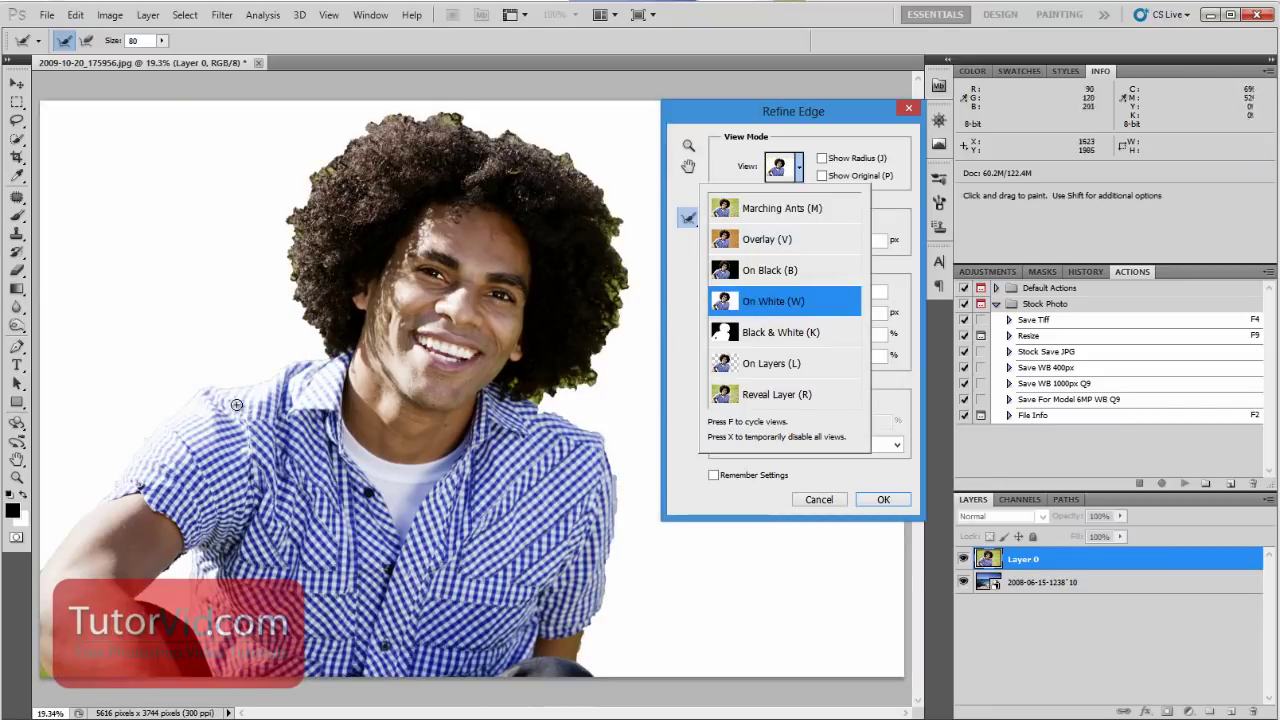
click(185, 568)
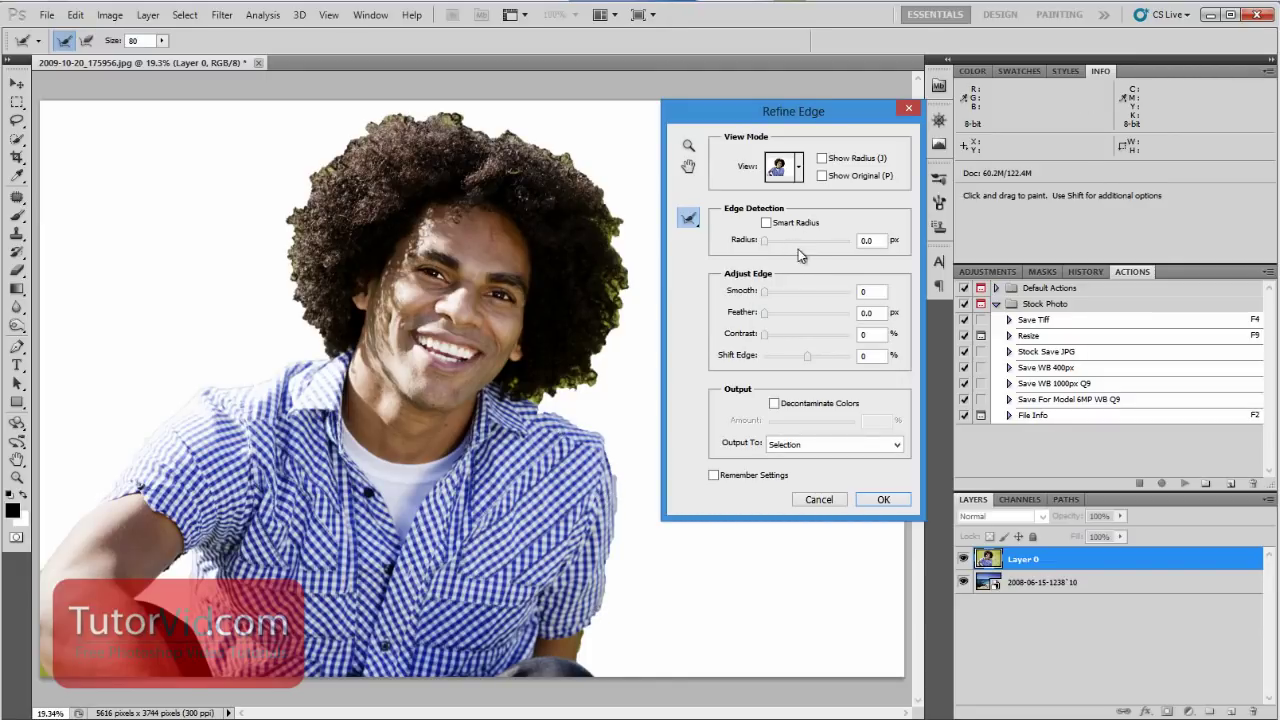
- Set the selection edge's Smooth value to 22, checking the effect on the outline around the arm
mouse_move(158, 570)
mouse_down()
mouse_move(306, 572)
mouse_move(457, 263)
mouse_up()
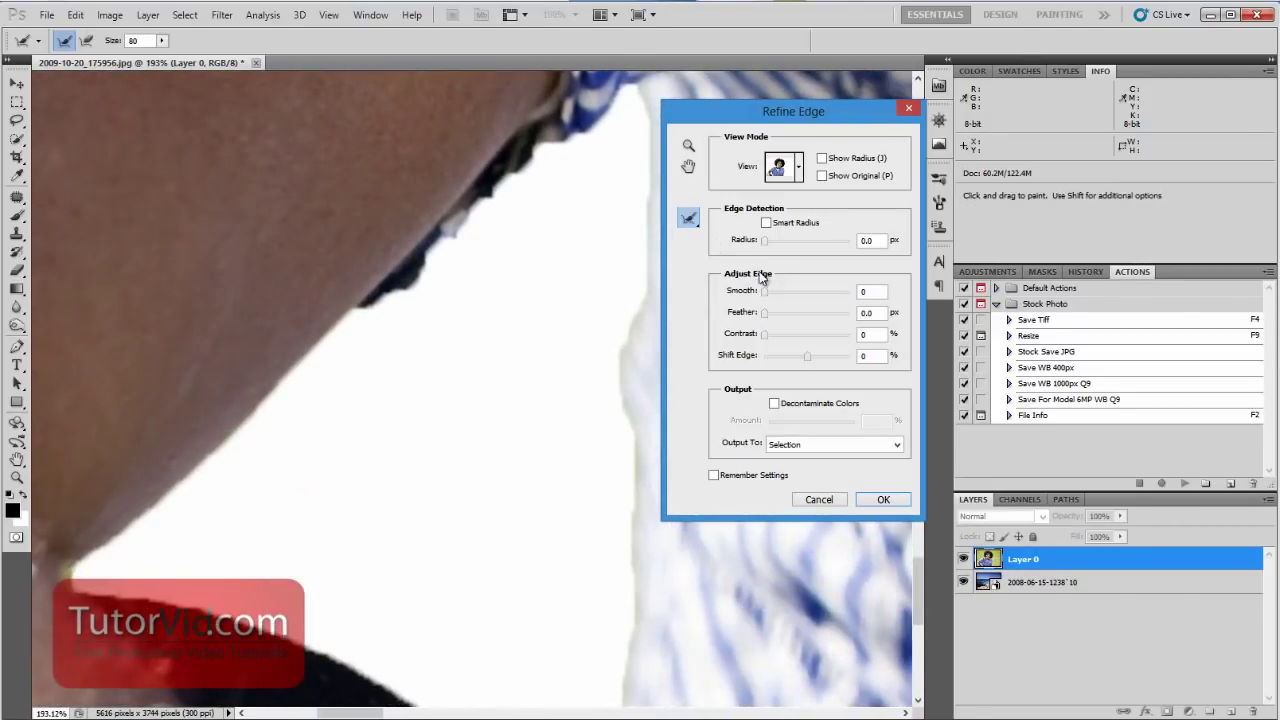
drag(777, 295, 786, 289)
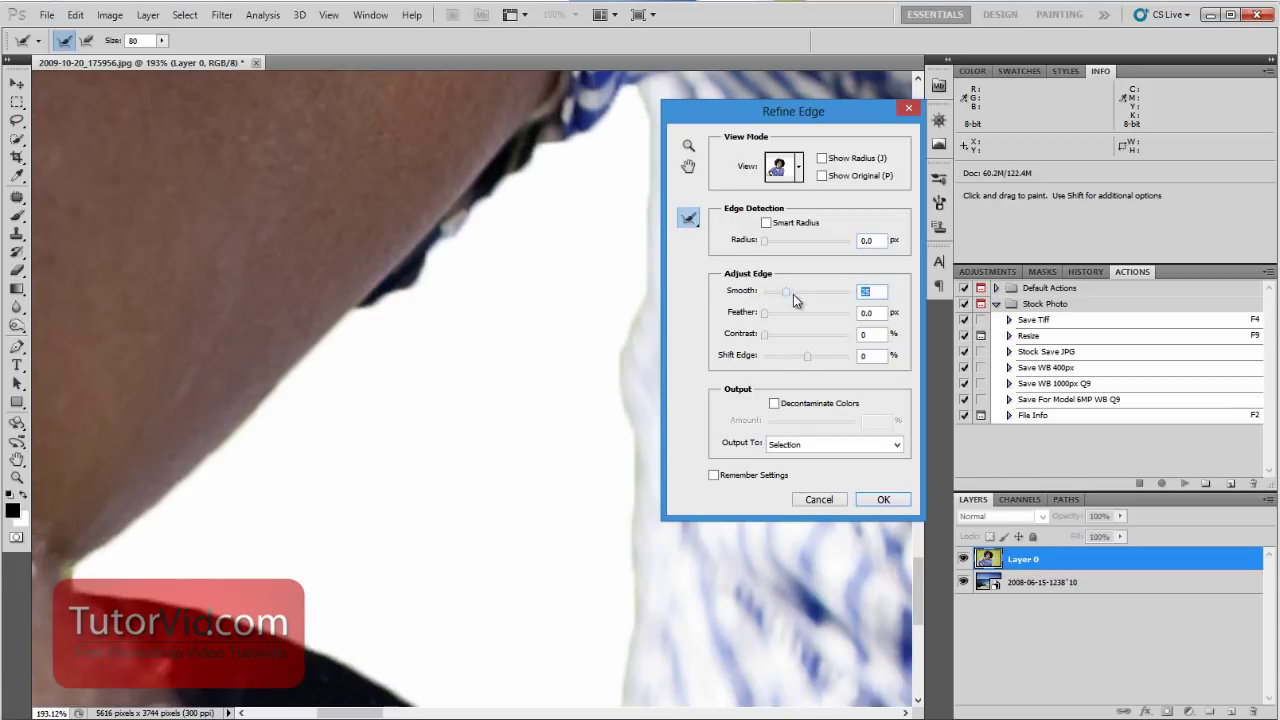
drag(793, 300, 800, 298)
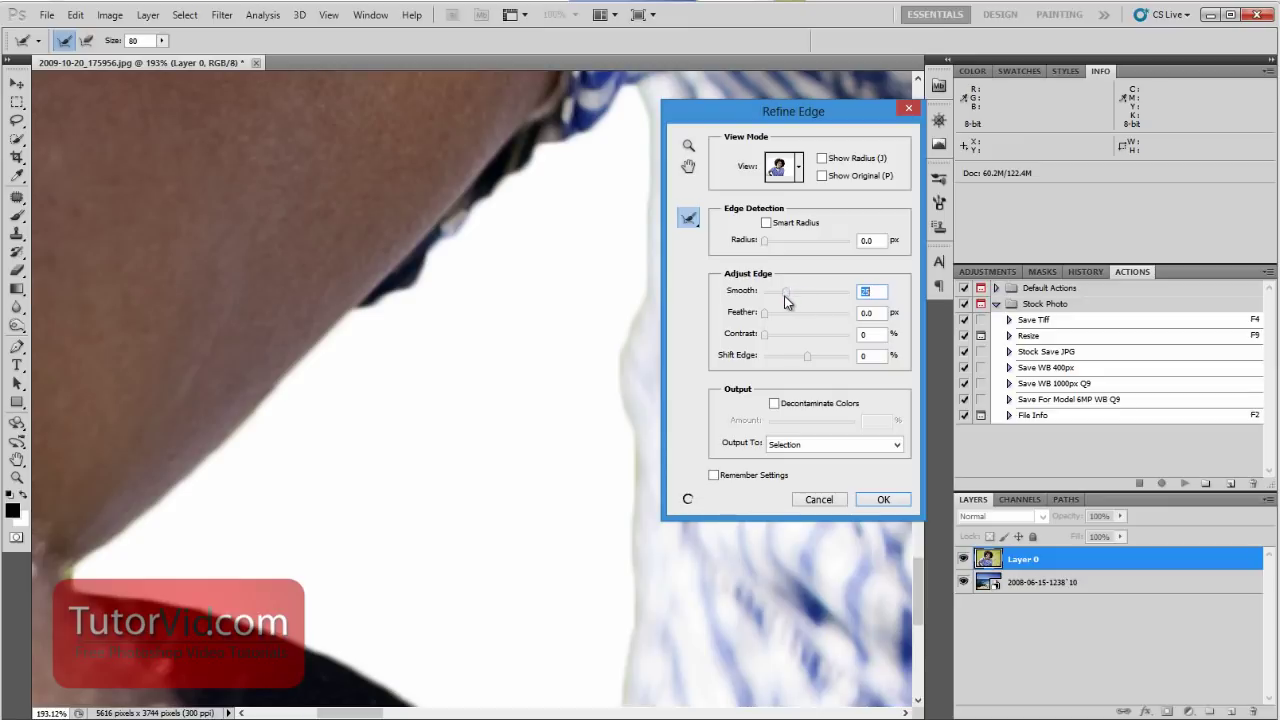
drag(786, 302, 783, 306)
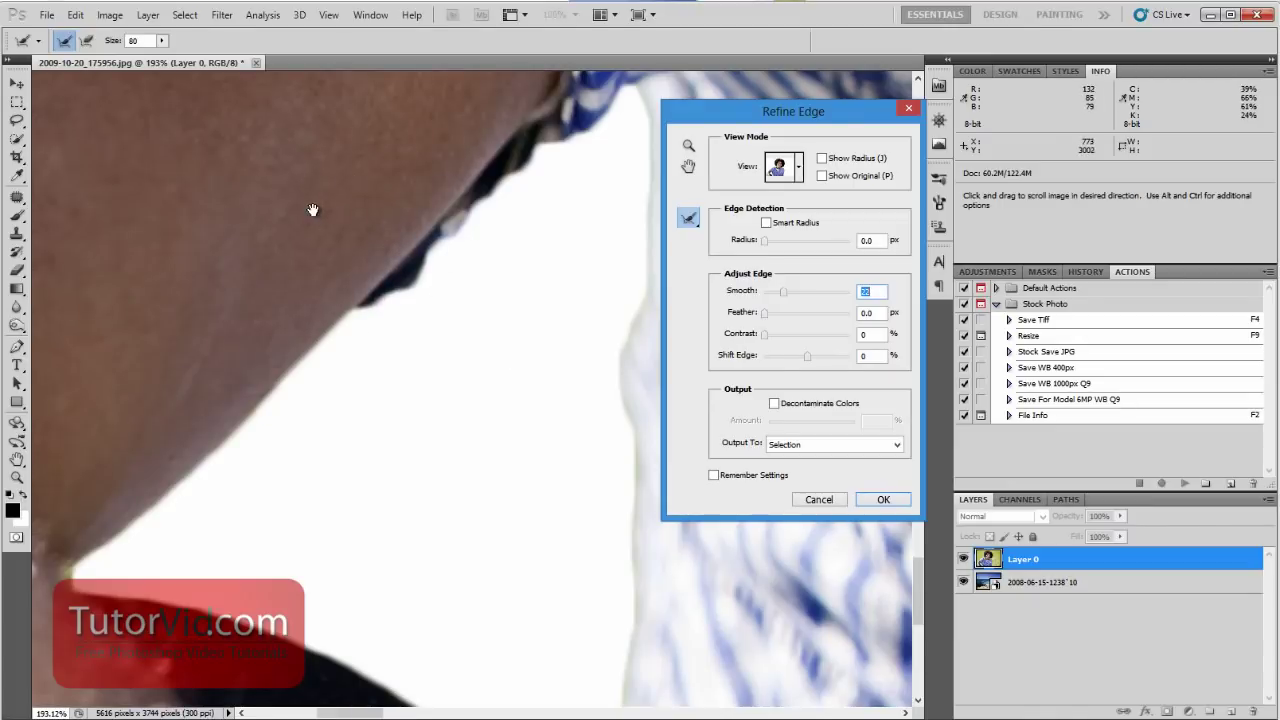
drag(313, 210, 517, 350)
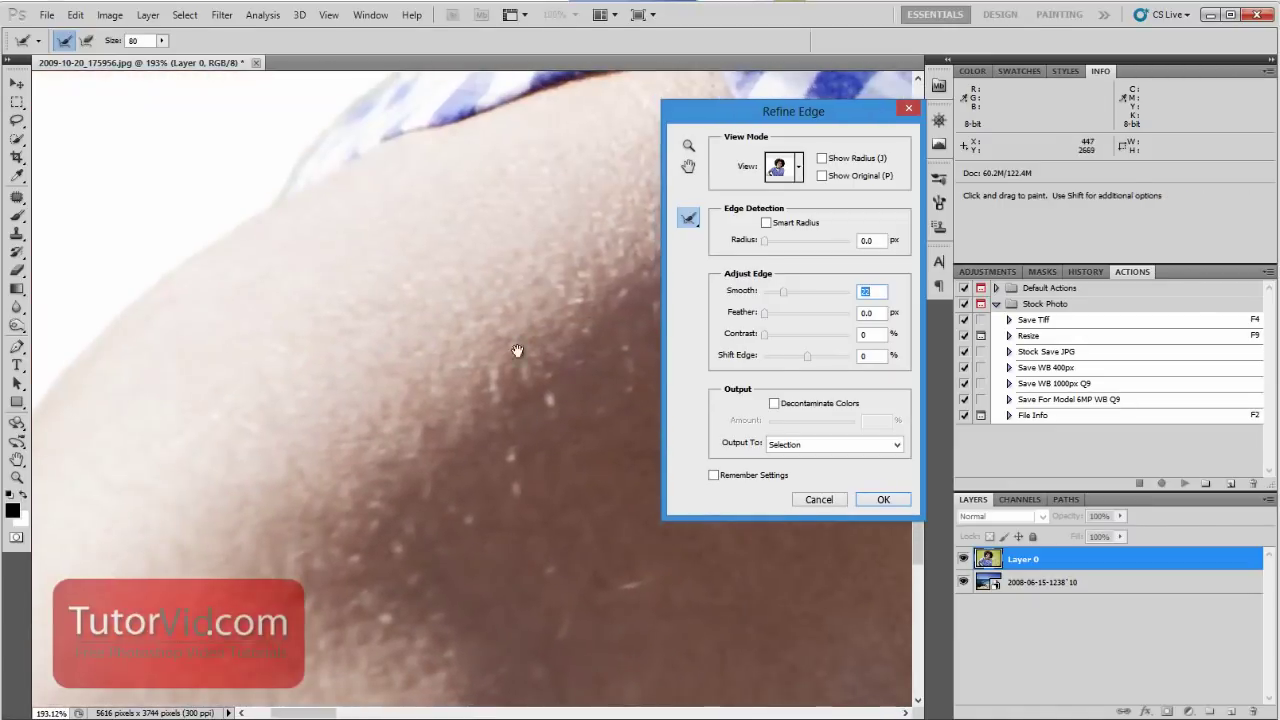
drag(351, 437, 150, 260)
drag(509, 505, 158, 232)
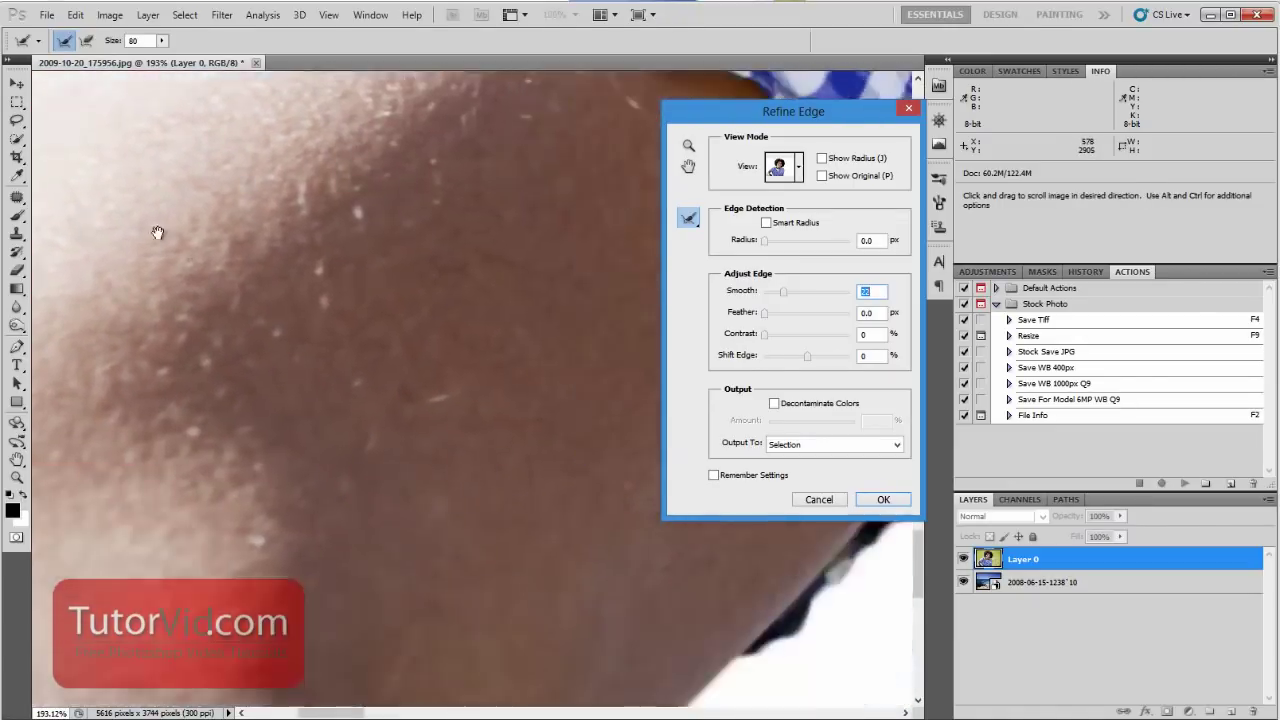
- Set the selection edge's Feather to 2 px, checking the outline beneath the arm
drag(374, 411, 294, 351)
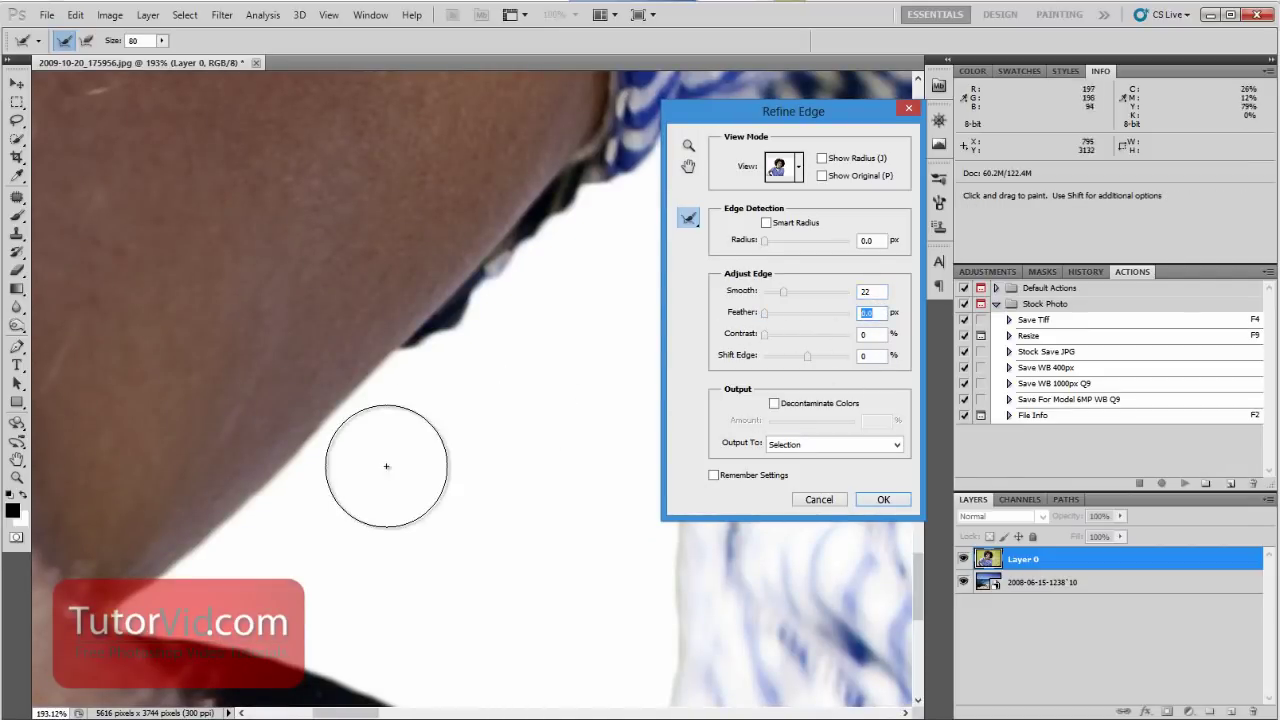
text(2)
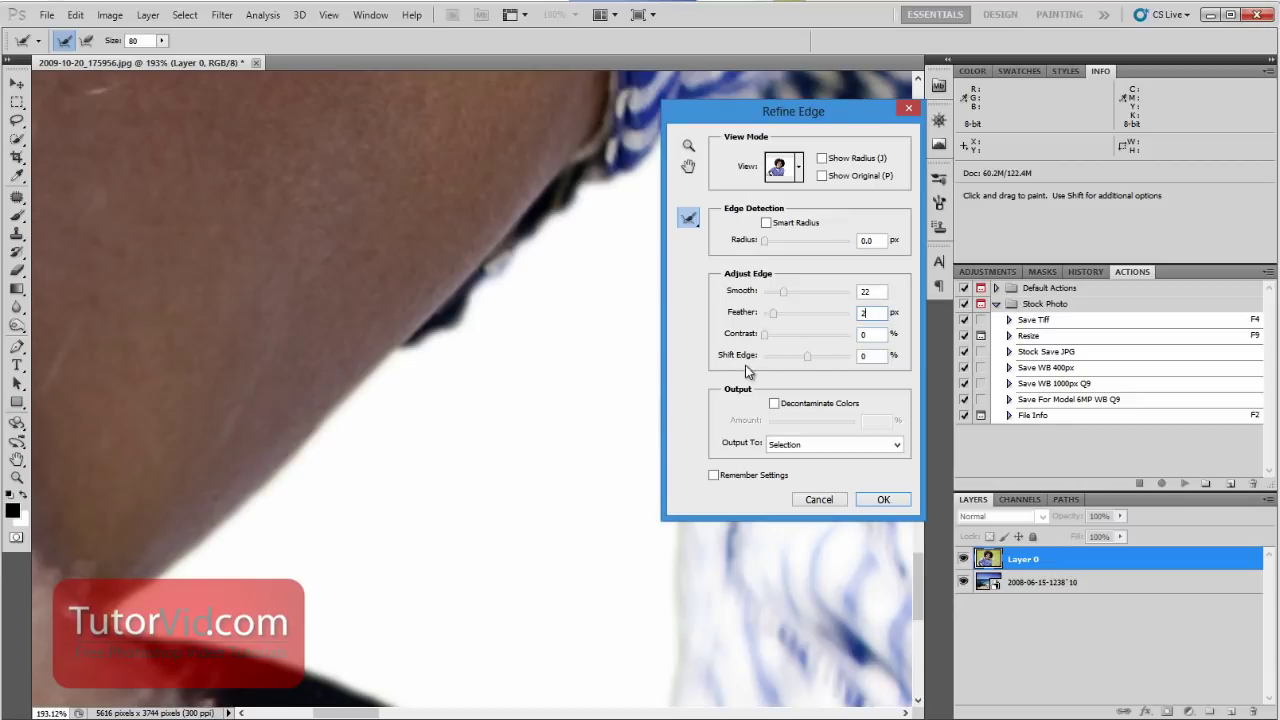
drag(323, 466, 434, 380)
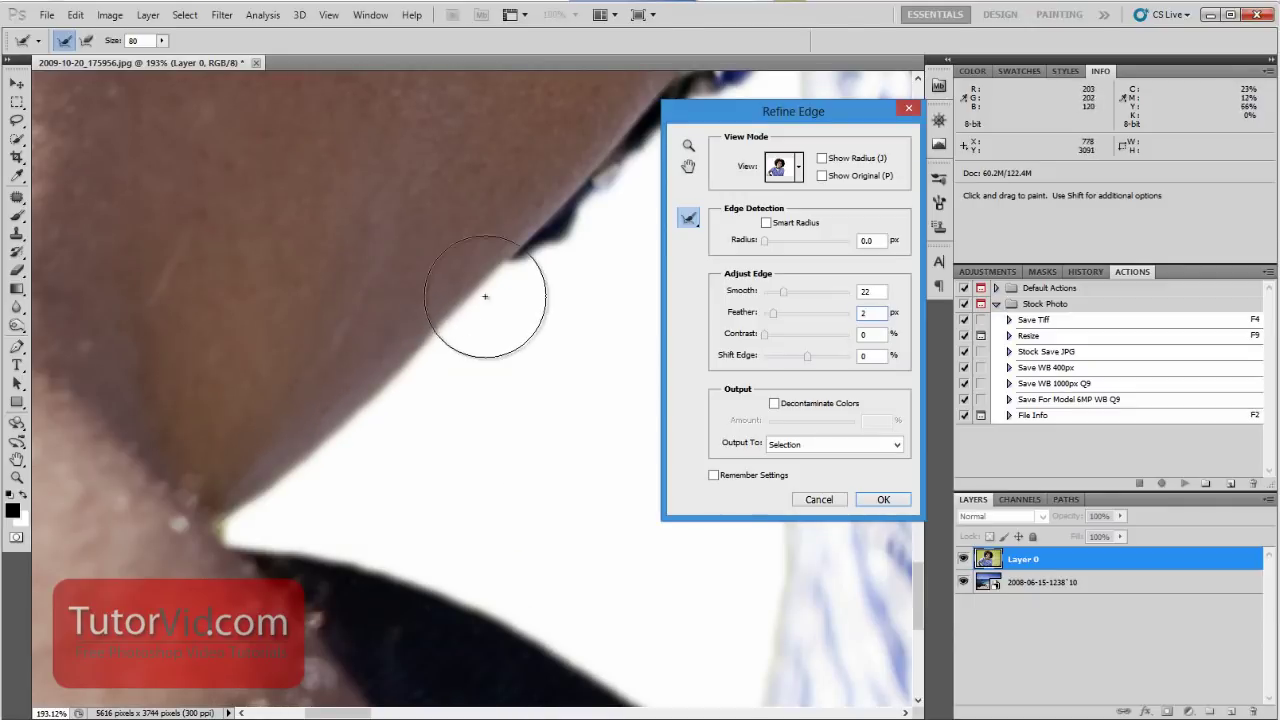
key(space)
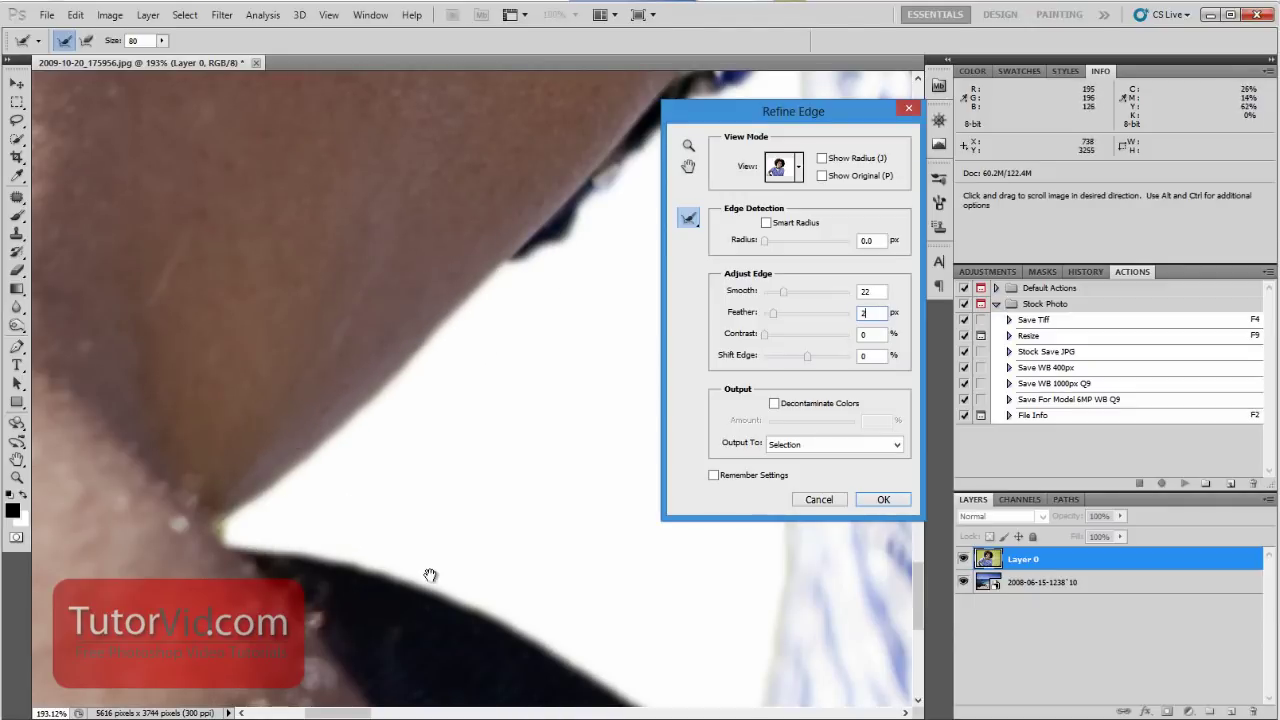
drag(431, 575, 379, 379)
- Set the Shift Edge value to -3% and enable Decontaminate Colors with an amount of 42%
key(space)
drag(498, 355, 564, 560)
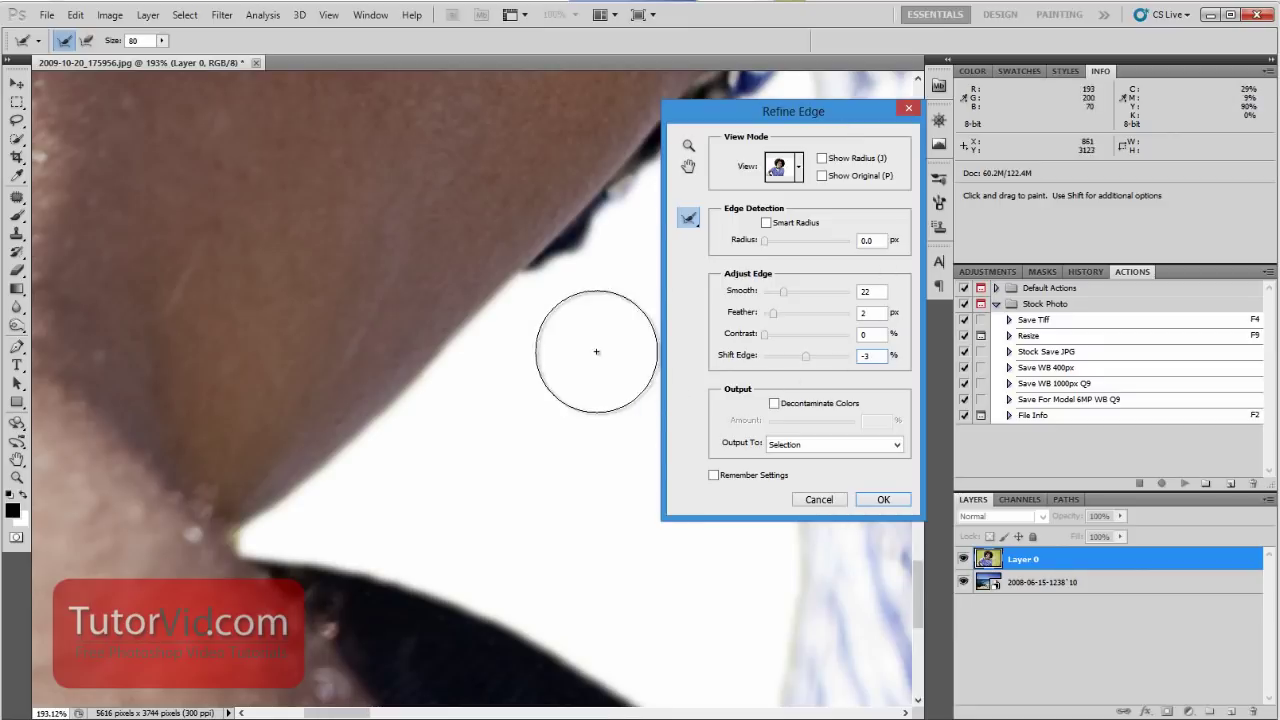
key(space)
drag(349, 247, 415, 294)
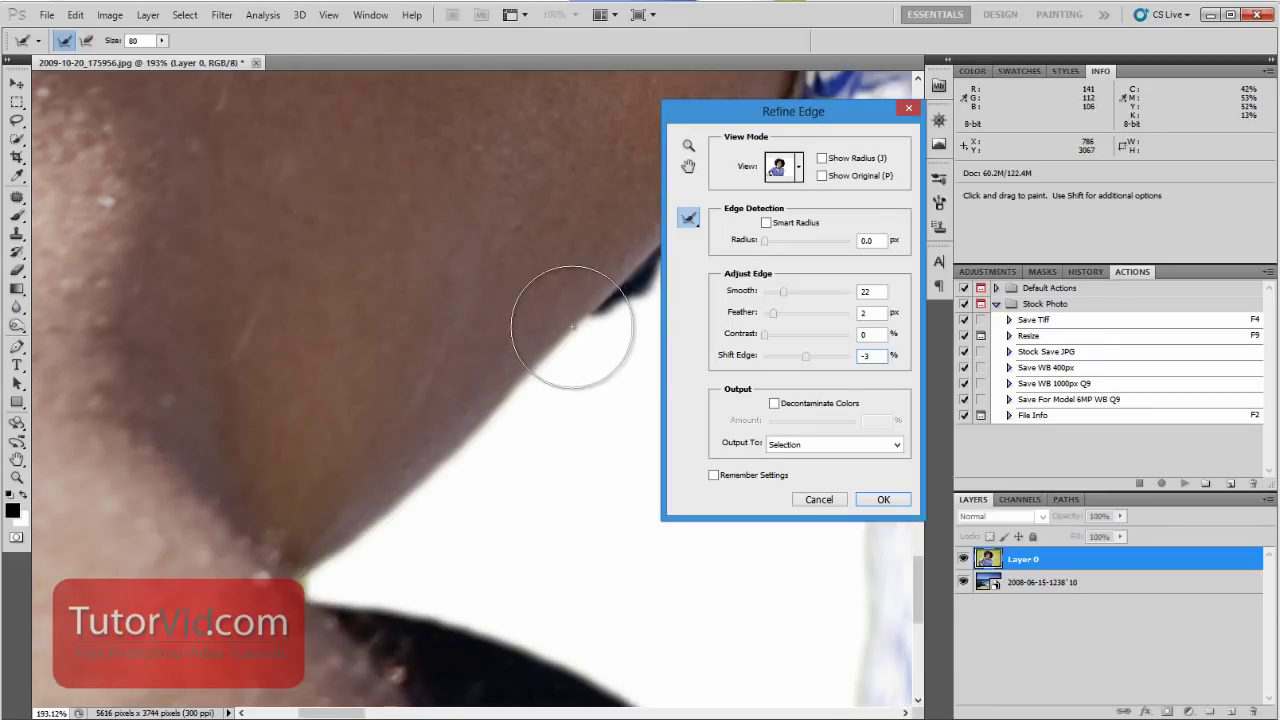
click(815, 405)
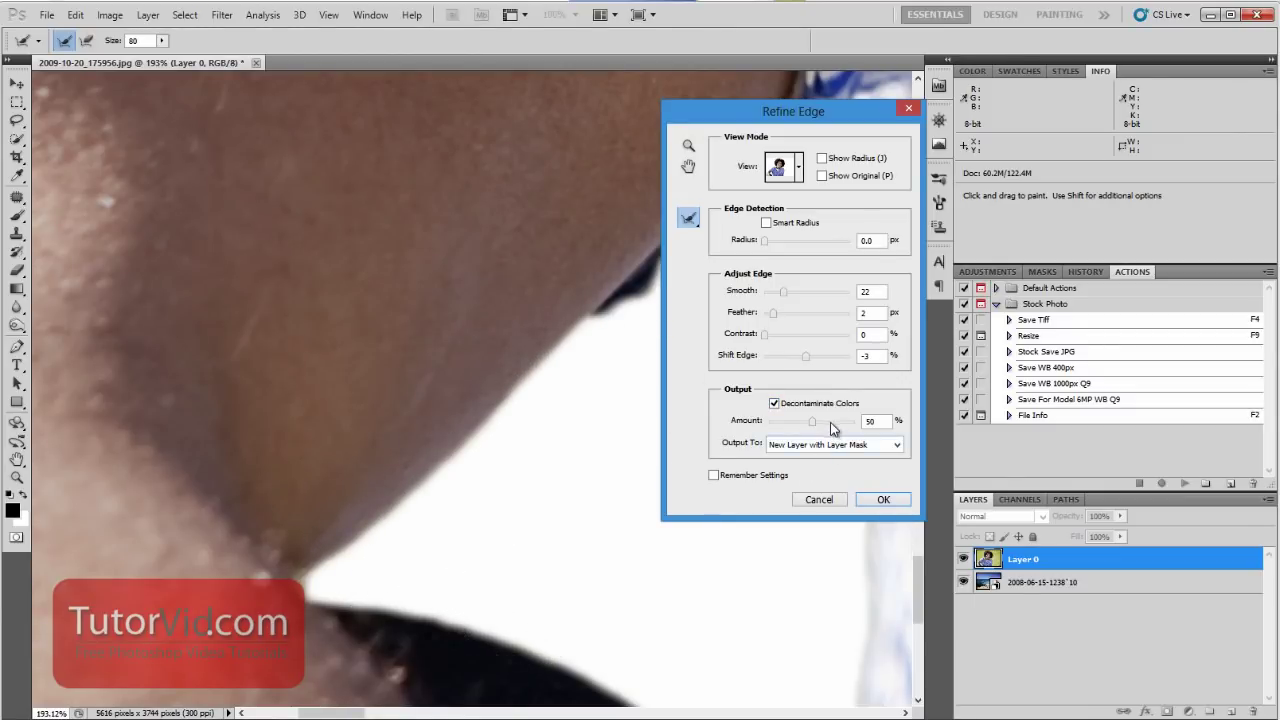
drag(813, 422, 792, 426)
- Brush with the Refine Radius tool over the leftover grass fringe along the arm's outer edge
key(space)
drag(403, 176, 620, 640)
mouse_move(363, 189)
mouse_down()
mouse_move(460, 377)
mouse_move(331, 394)
mouse_move(461, 320)
mouse_up()
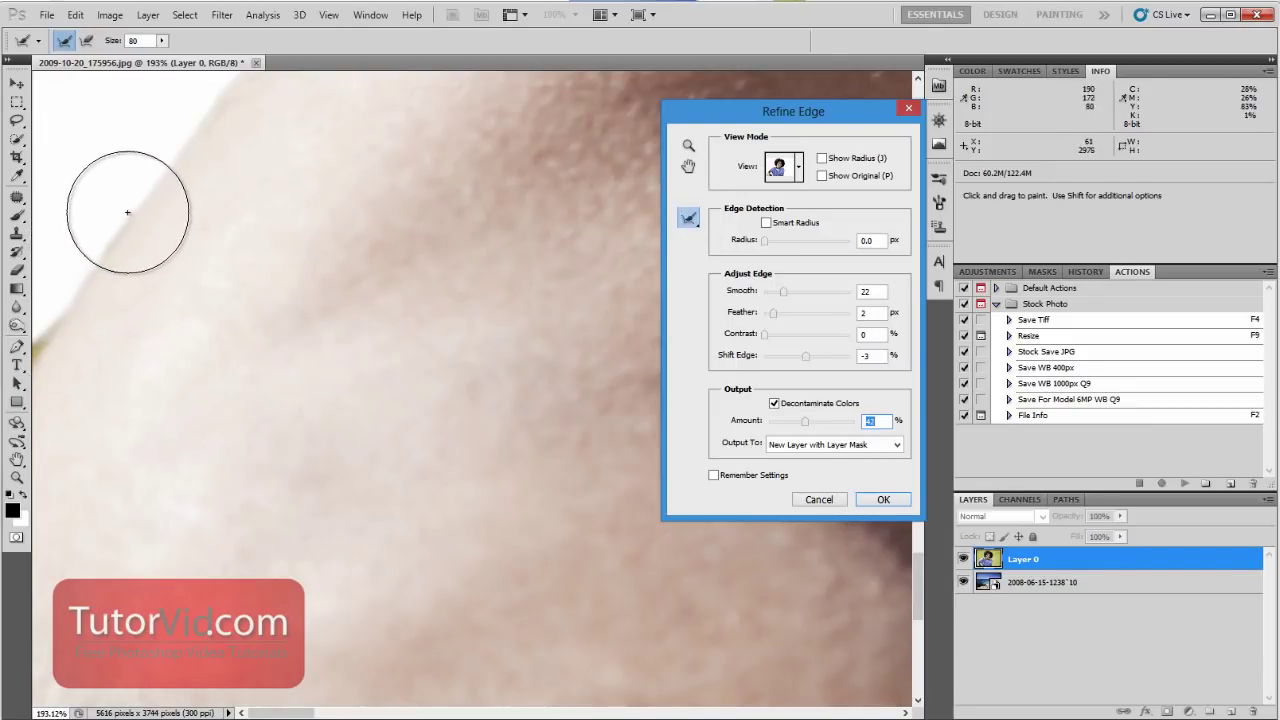
drag(126, 211, 34, 342)
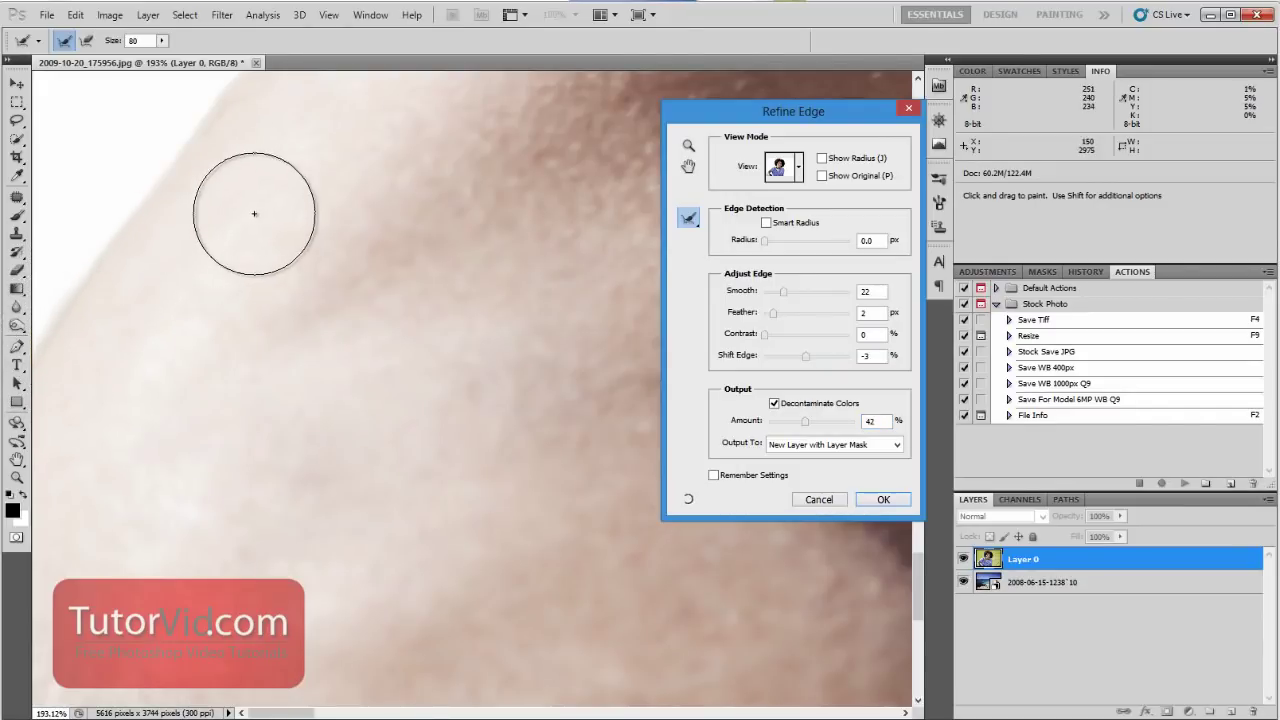
- Examine the selection outline along the arm, the shirt sleeve and the left side of the man's curly hair
key(space)
mouse_move(259, 242)
mouse_down()
mouse_move(262, 333)
mouse_move(229, 463)
mouse_up()
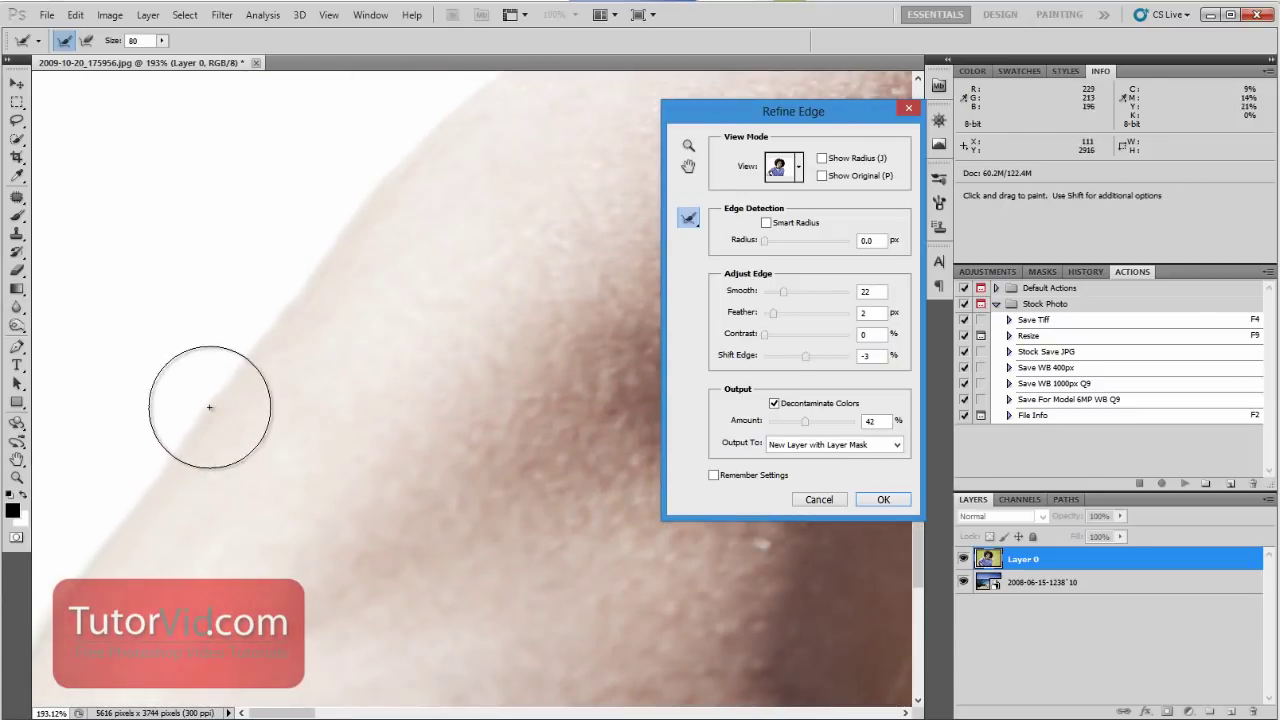
key(space)
mouse_move(506, 109)
mouse_down()
mouse_move(277, 429)
mouse_move(180, 640)
mouse_up()
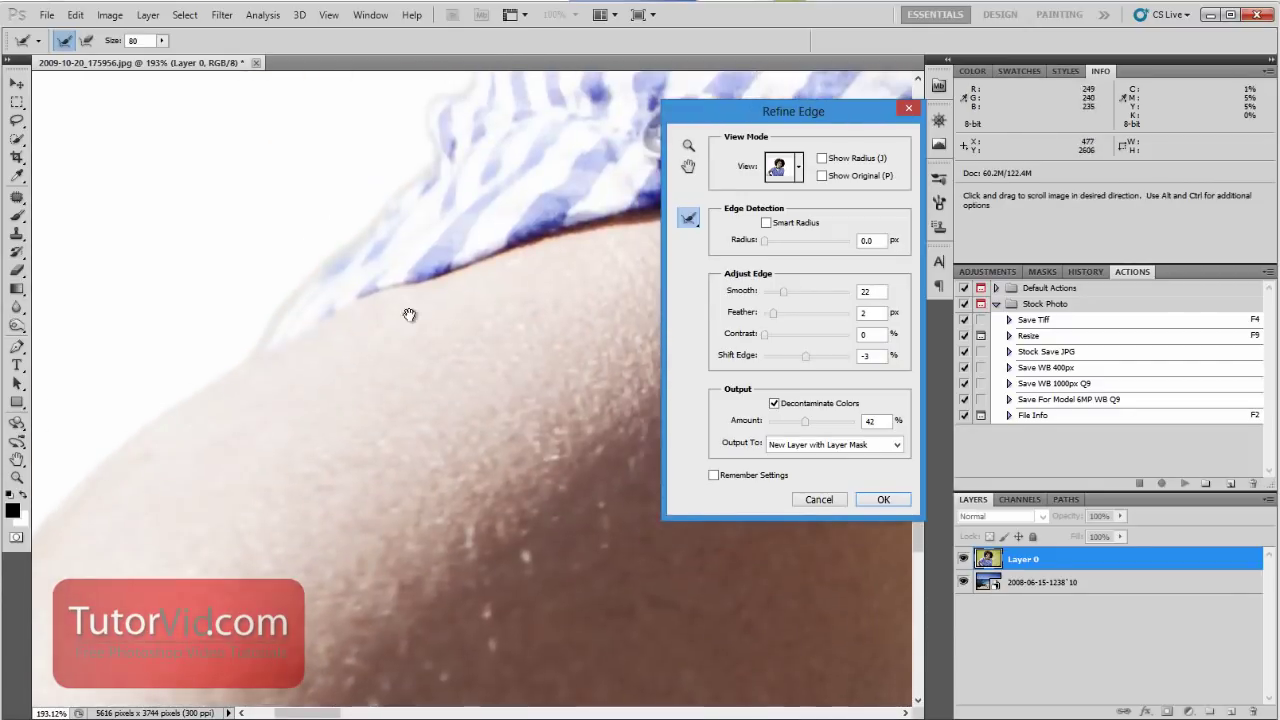
drag(409, 314, 445, 393)
drag(457, 317, 277, 526)
mouse_move(350, 398)
mouse_down()
mouse_move(229, 490)
mouse_move(309, 414)
mouse_move(406, 440)
mouse_move(400, 400)
mouse_move(376, 450)
mouse_move(428, 577)
mouse_up()
drag(449, 383, 477, 554)
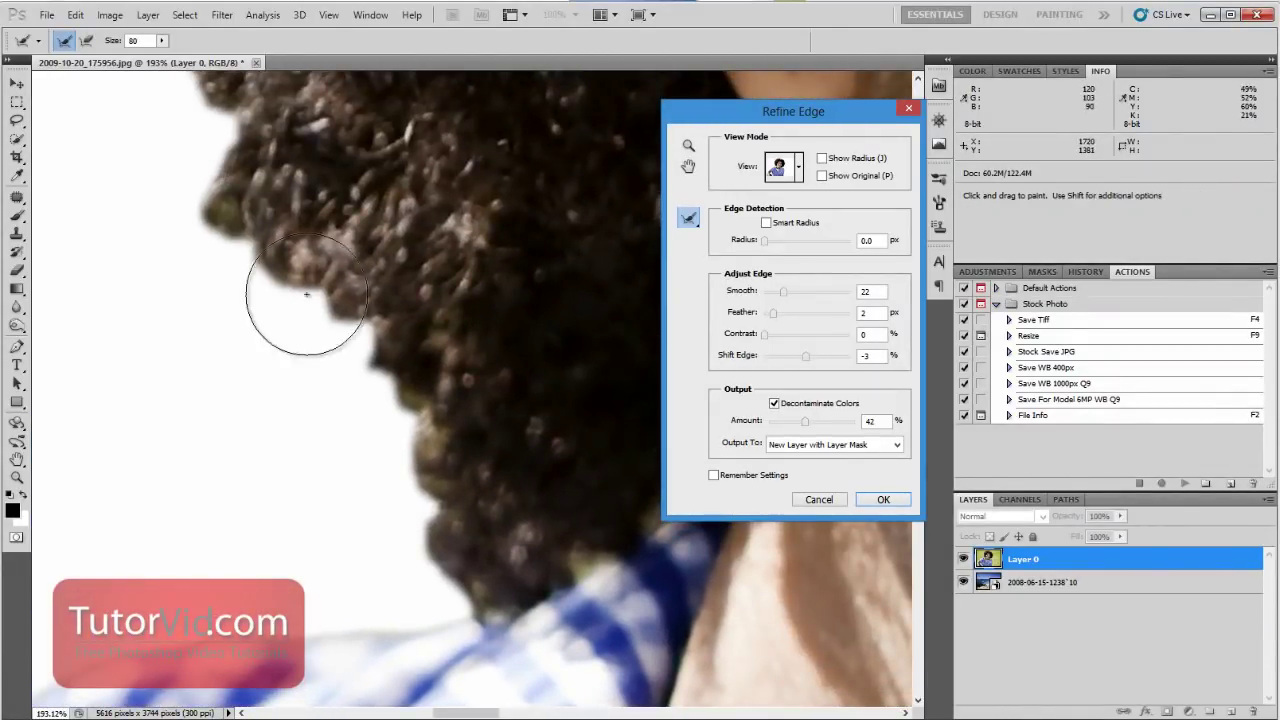
key(ctrl+space)
drag(407, 281, 376, 289)
drag(297, 163, 462, 409)
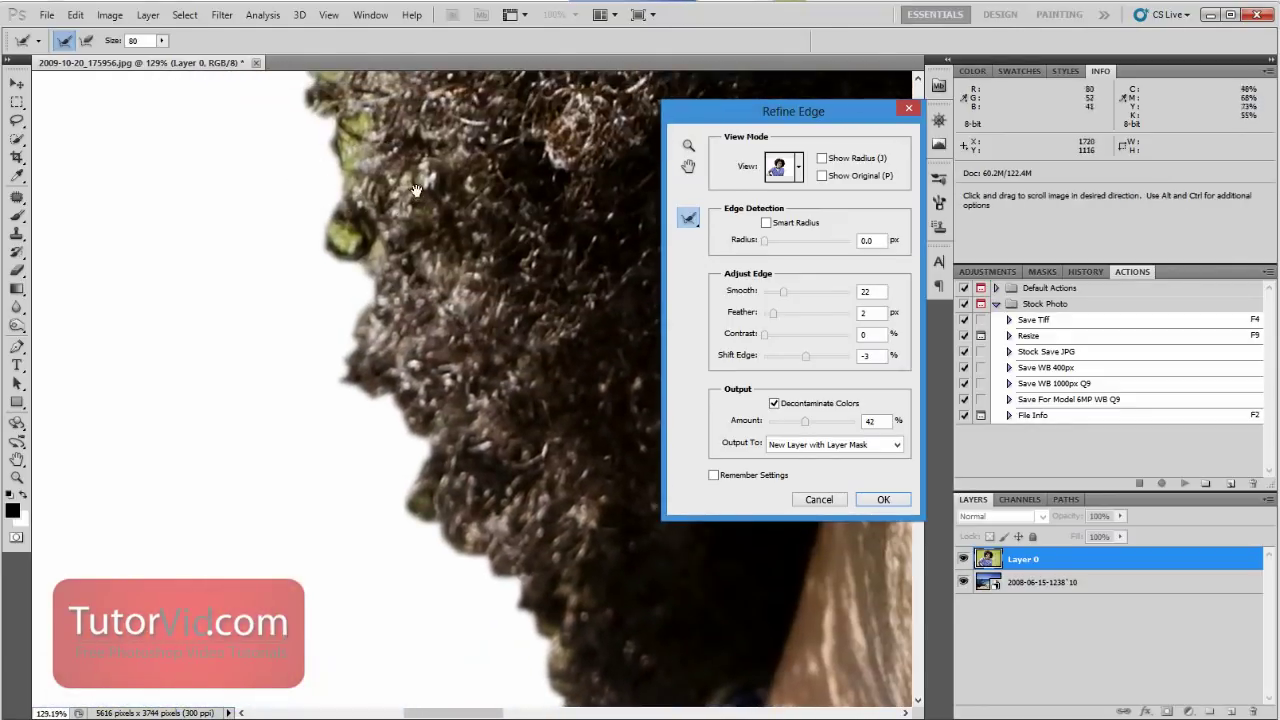
drag(321, 156, 339, 423)
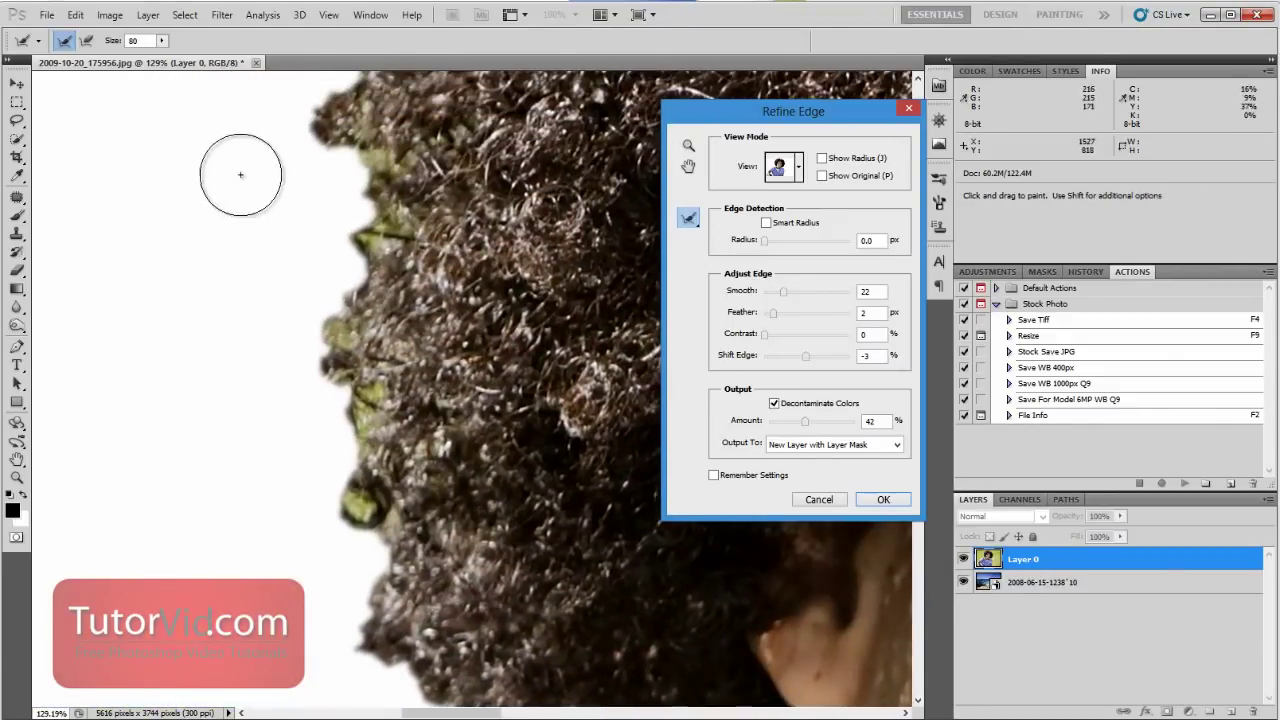
- Preview the selection as Reveal Layer and brush Refine Radius over the stray curls down the left side of the hair
click(799, 172)
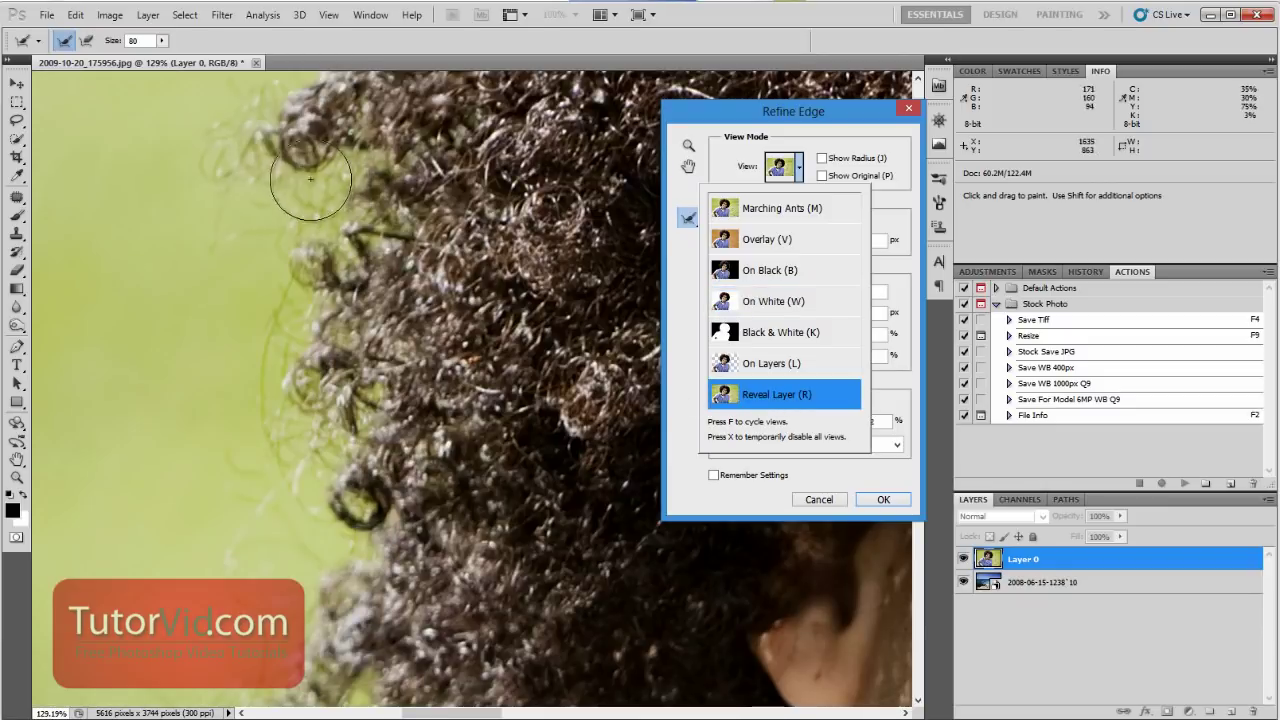
click(893, 390)
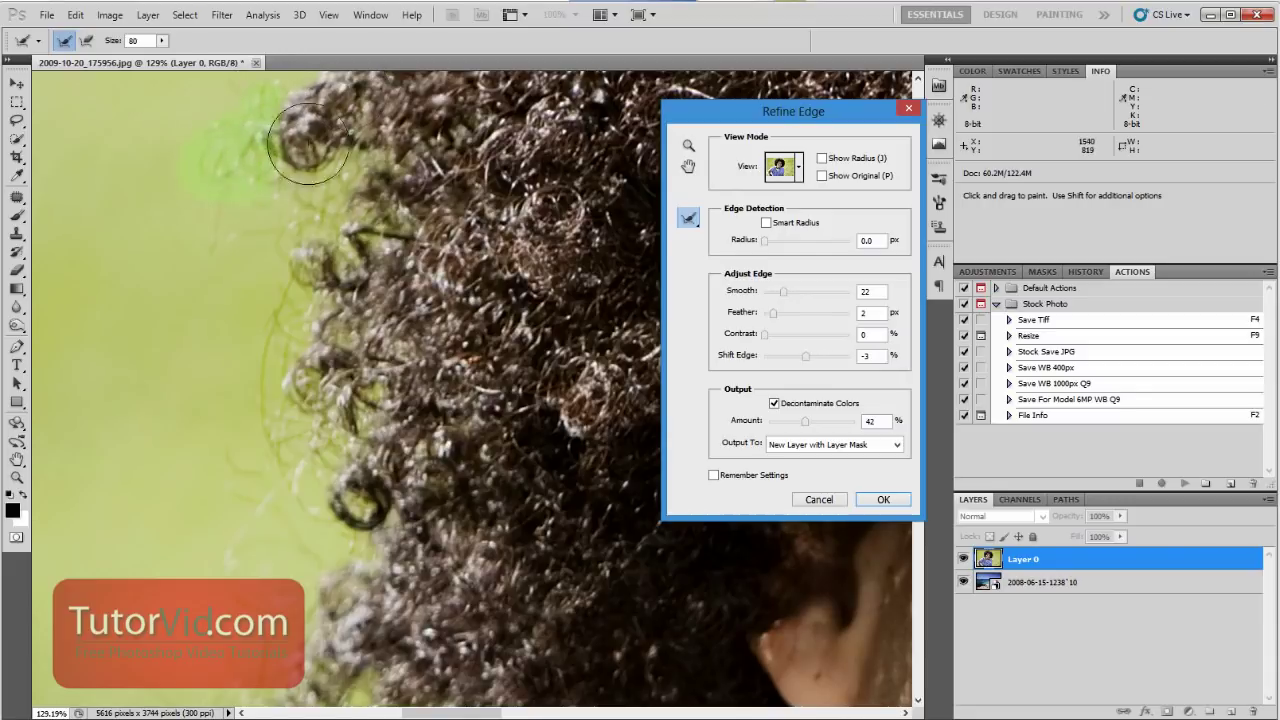
mouse_move(308, 145)
mouse_down()
mouse_move(360, 182)
mouse_move(373, 232)
mouse_move(358, 246)
mouse_move(332, 225)
mouse_move(304, 324)
mouse_move(381, 571)
mouse_move(358, 550)
mouse_move(410, 510)
mouse_up()
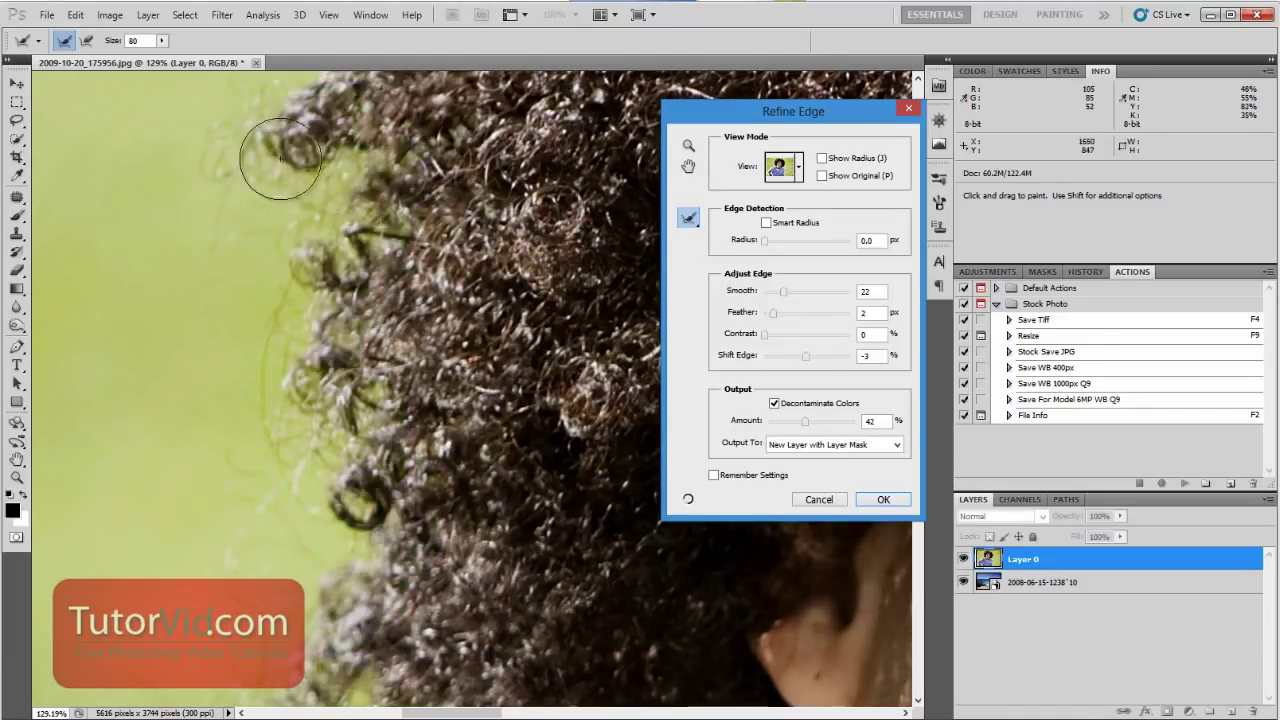
drag(377, 422, 433, 288)
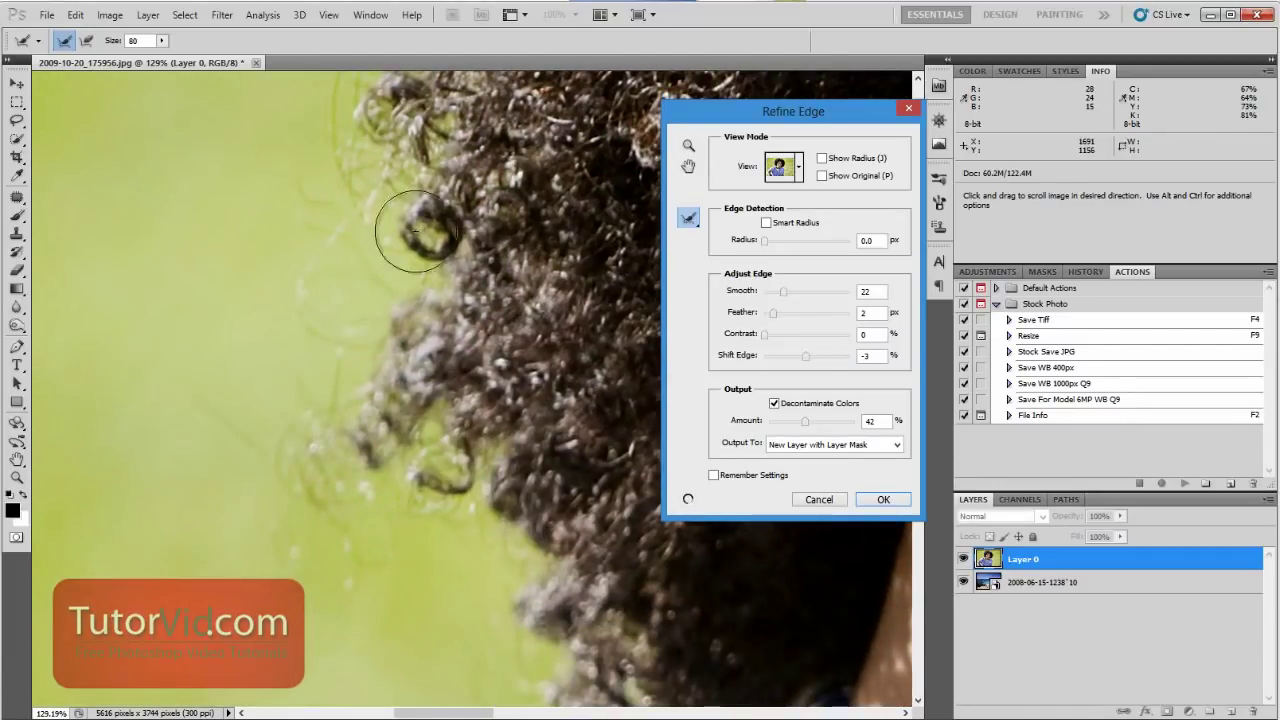
mouse_move(415, 230)
mouse_down()
mouse_move(419, 357)
mouse_move(448, 371)
mouse_move(448, 388)
mouse_move(573, 527)
mouse_move(575, 620)
mouse_up()
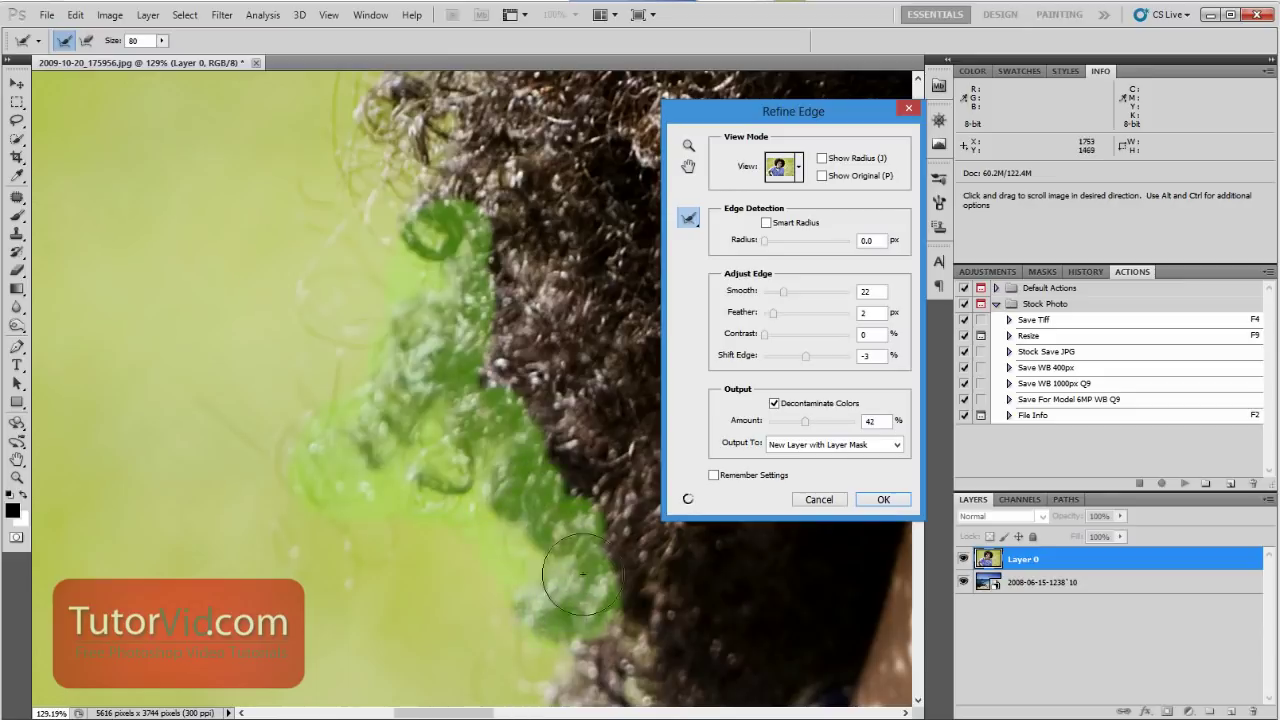
- Switch the preview to Marching Ants and brush Refine Radius over the lowest curls down to the shirt's shoulder
click(797, 170)
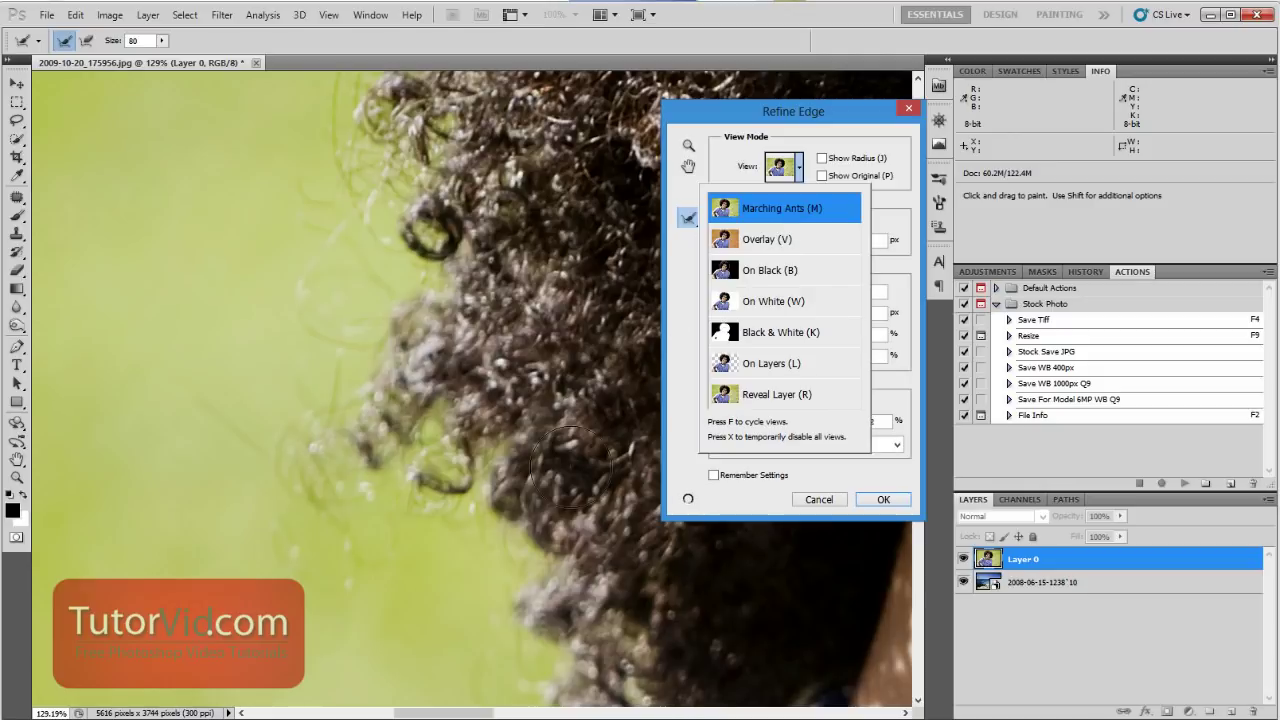
key(space)
mouse_move(597, 571)
mouse_down()
mouse_move(423, 357)
mouse_move(428, 173)
mouse_up()
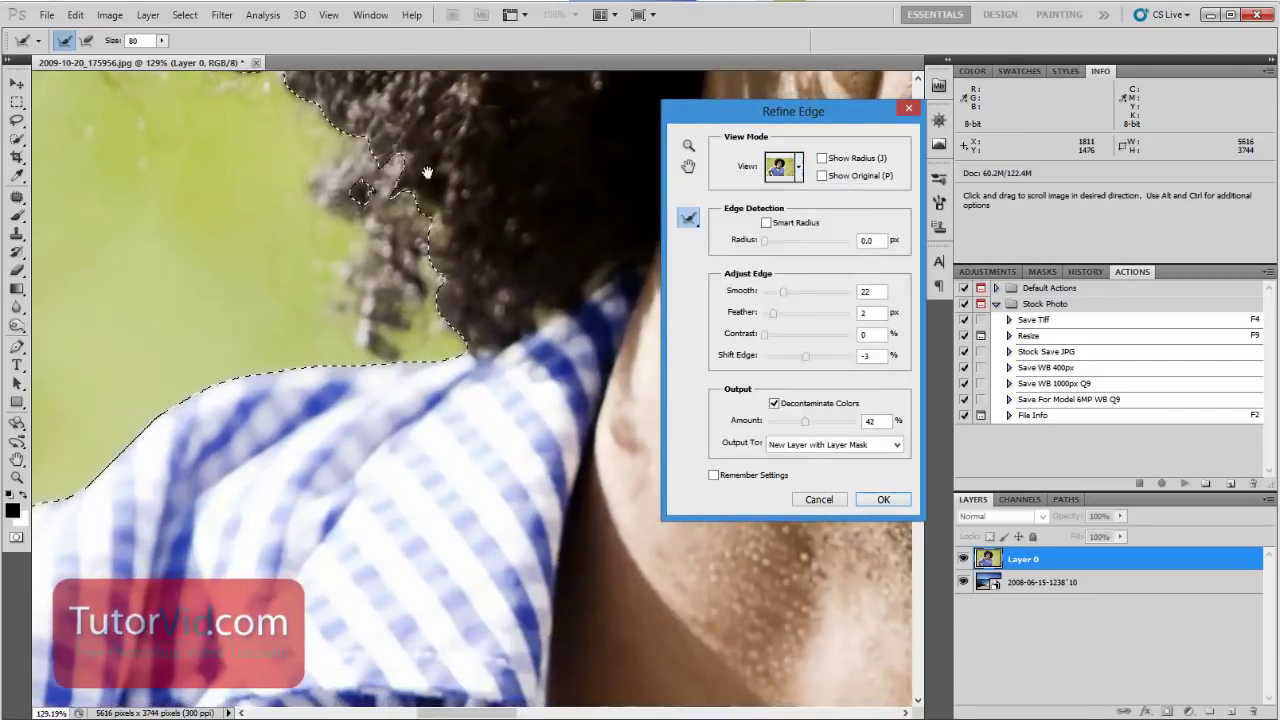
mouse_move(372, 140)
mouse_down()
mouse_move(385, 261)
mouse_move(433, 289)
mouse_move(367, 313)
mouse_move(425, 337)
mouse_move(457, 325)
mouse_move(400, 267)
mouse_move(321, 233)
mouse_move(298, 278)
mouse_move(385, 184)
mouse_move(479, 359)
mouse_up()
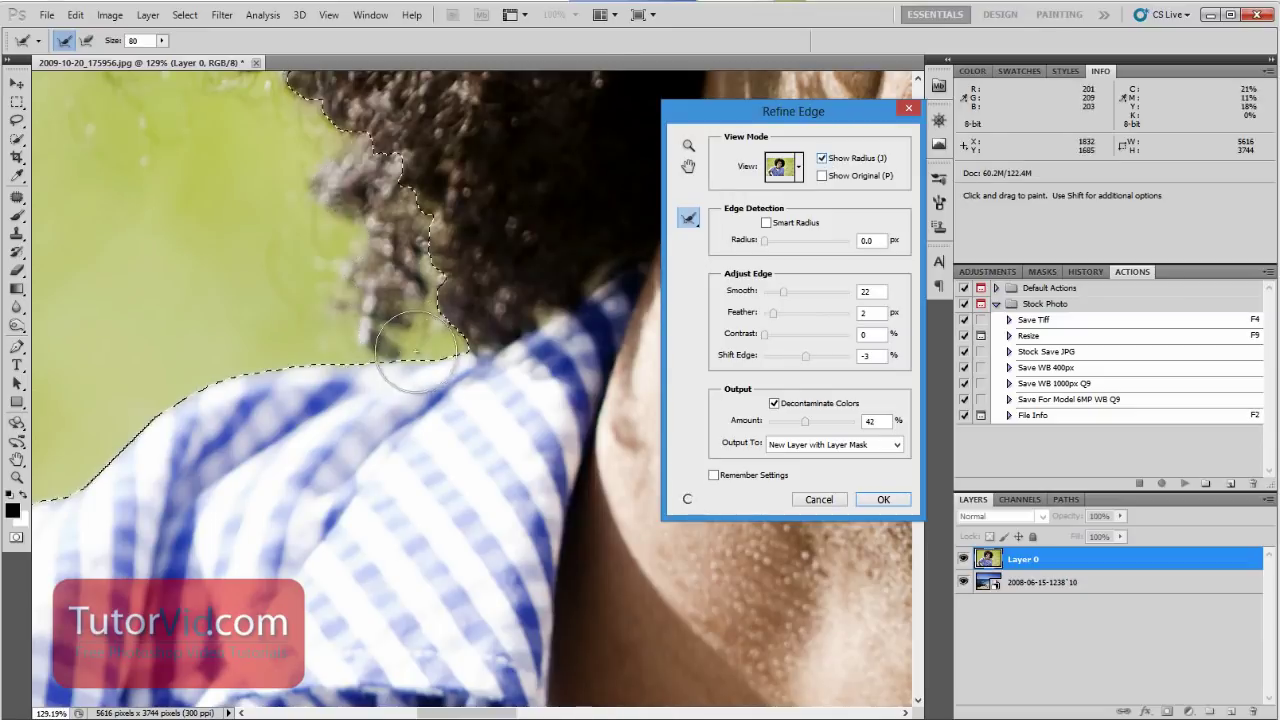
- Turn on Show Radius, examine the refined areas along the shoulder and hair outline, and turn it off again
click(822, 158)
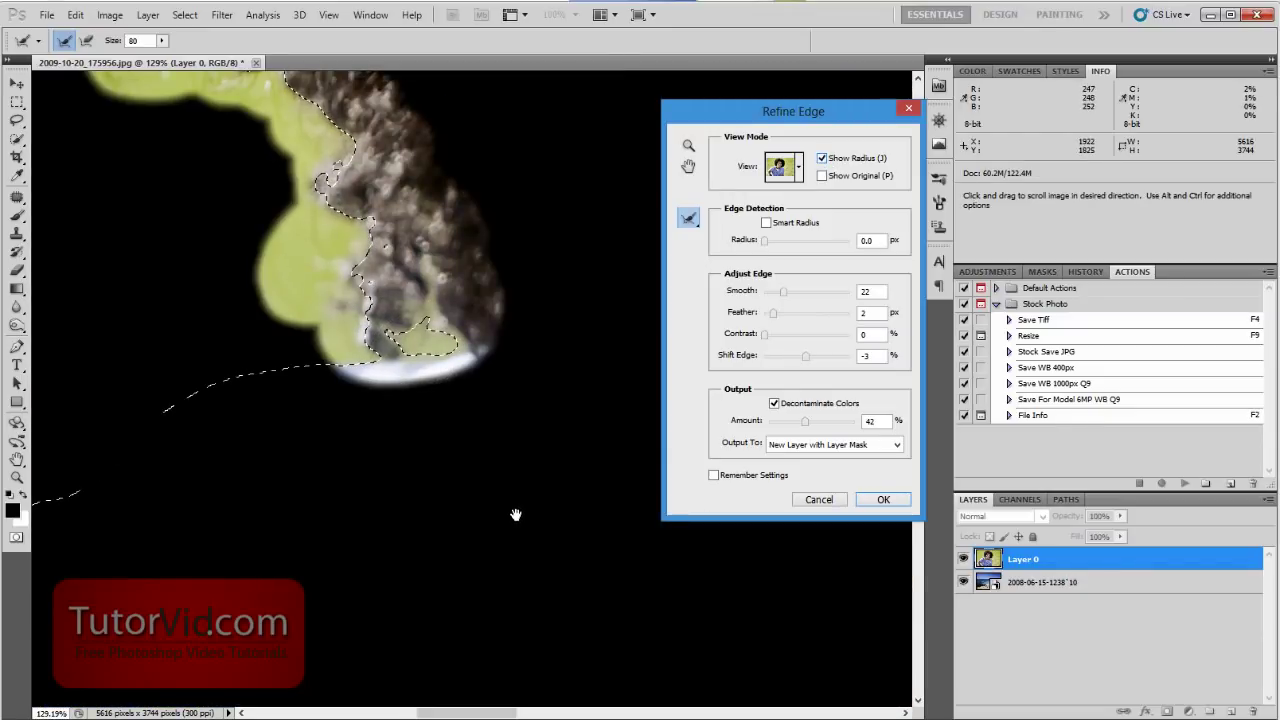
drag(180, 326, 703, 239)
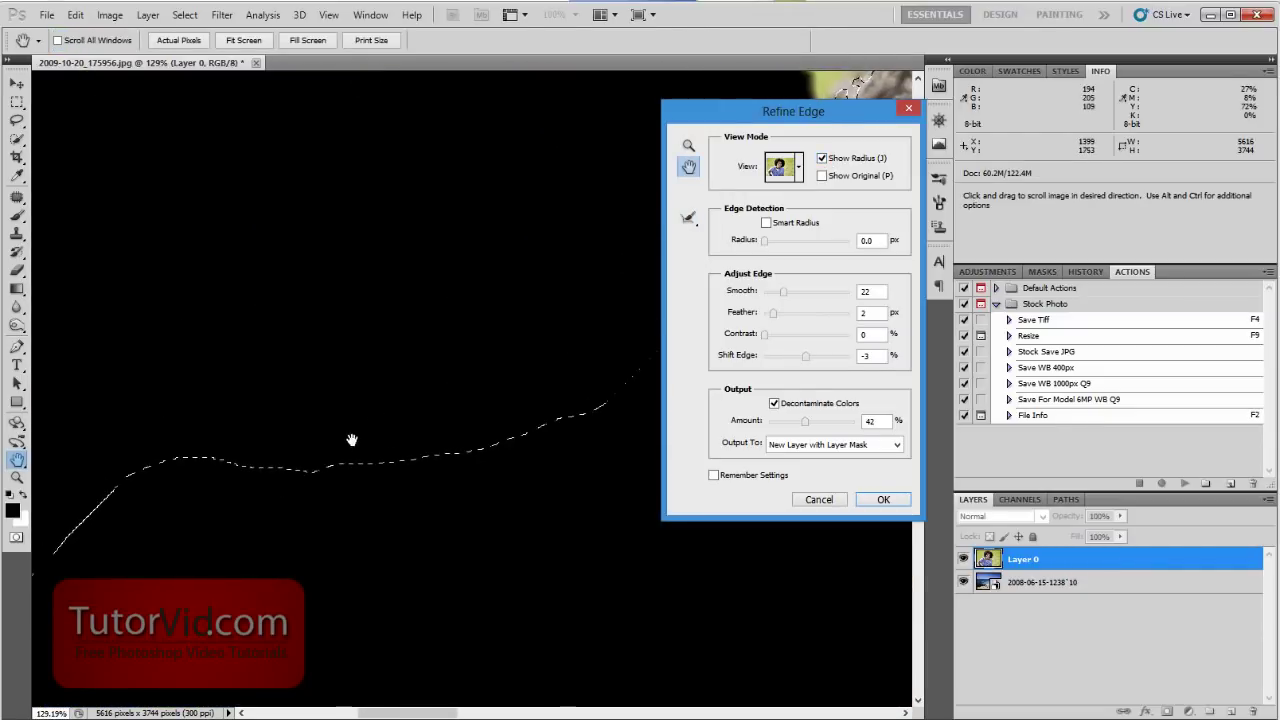
drag(160, 514, 585, 364)
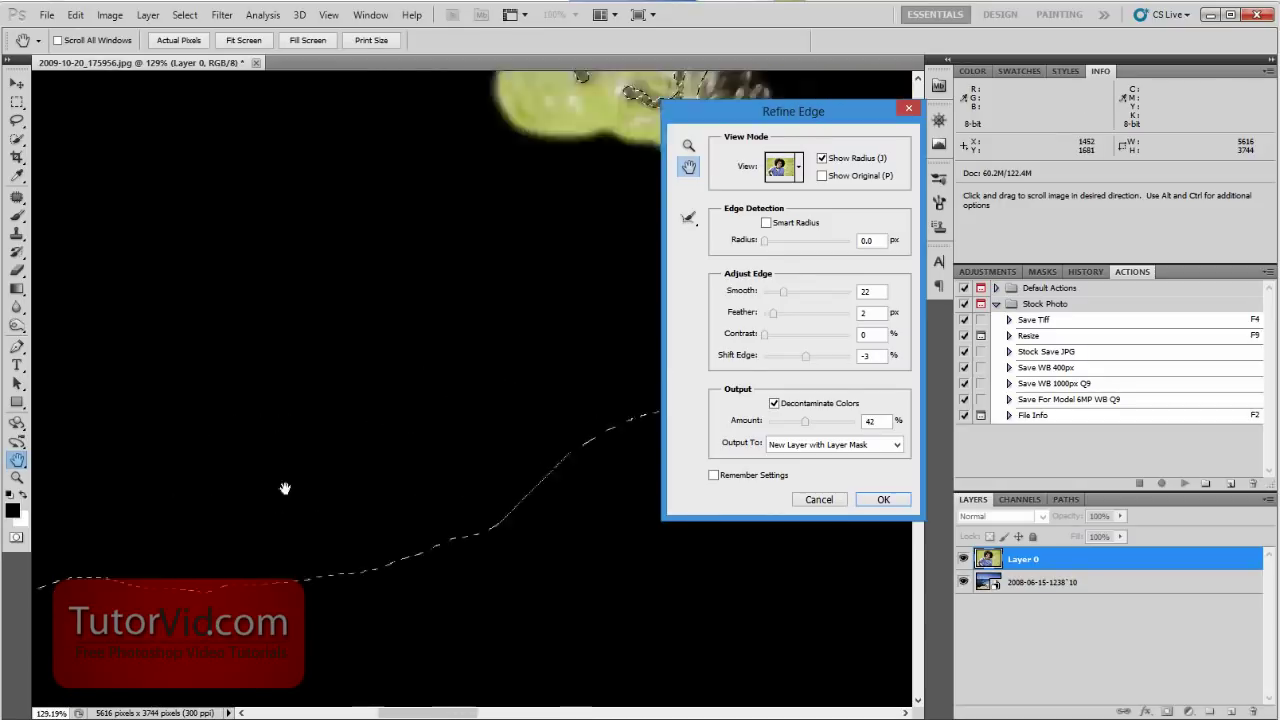
drag(429, 414, 517, 474)
drag(478, 170, 465, 465)
drag(508, 190, 510, 306)
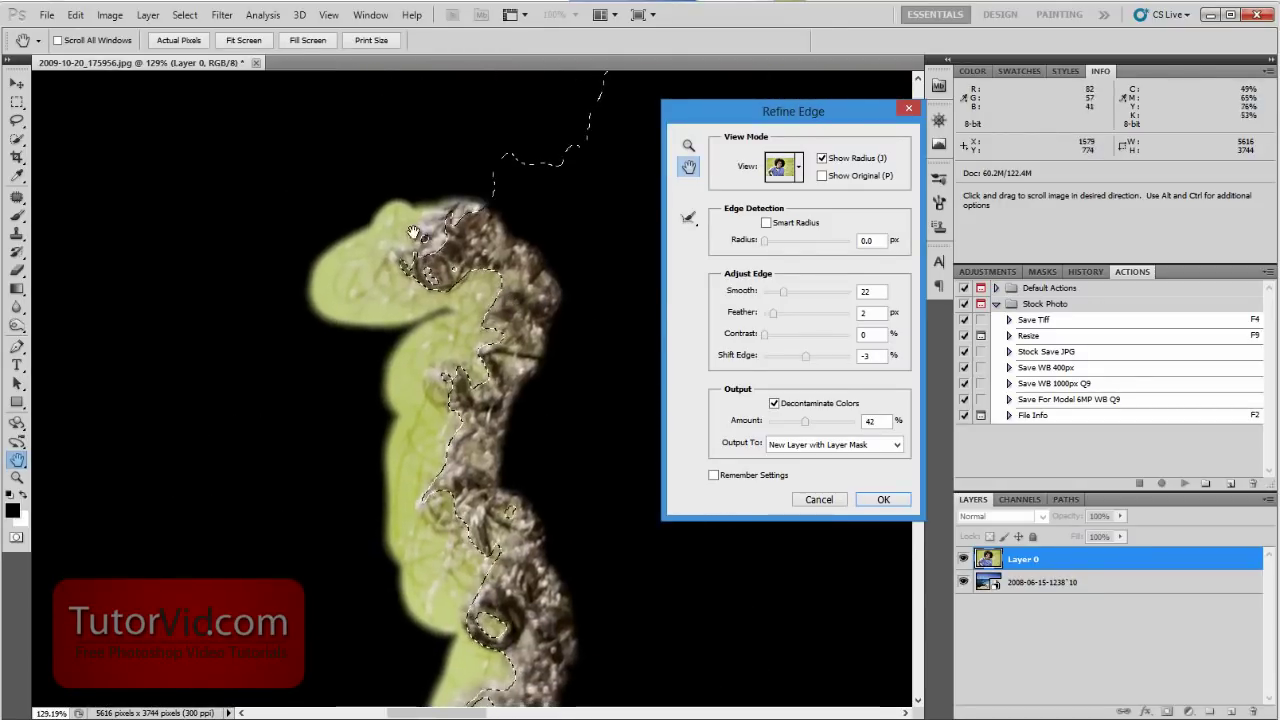
click(822, 158)
- Brush Refine Radius over the upper-left curls, enlarging the brush to 175 for the edge across the top of the hair
click(688, 217)
mouse_move(472, 131)
mouse_down()
mouse_move(494, 137)
mouse_move(471, 125)
mouse_move(491, 97)
mouse_move(585, 82)
mouse_up()
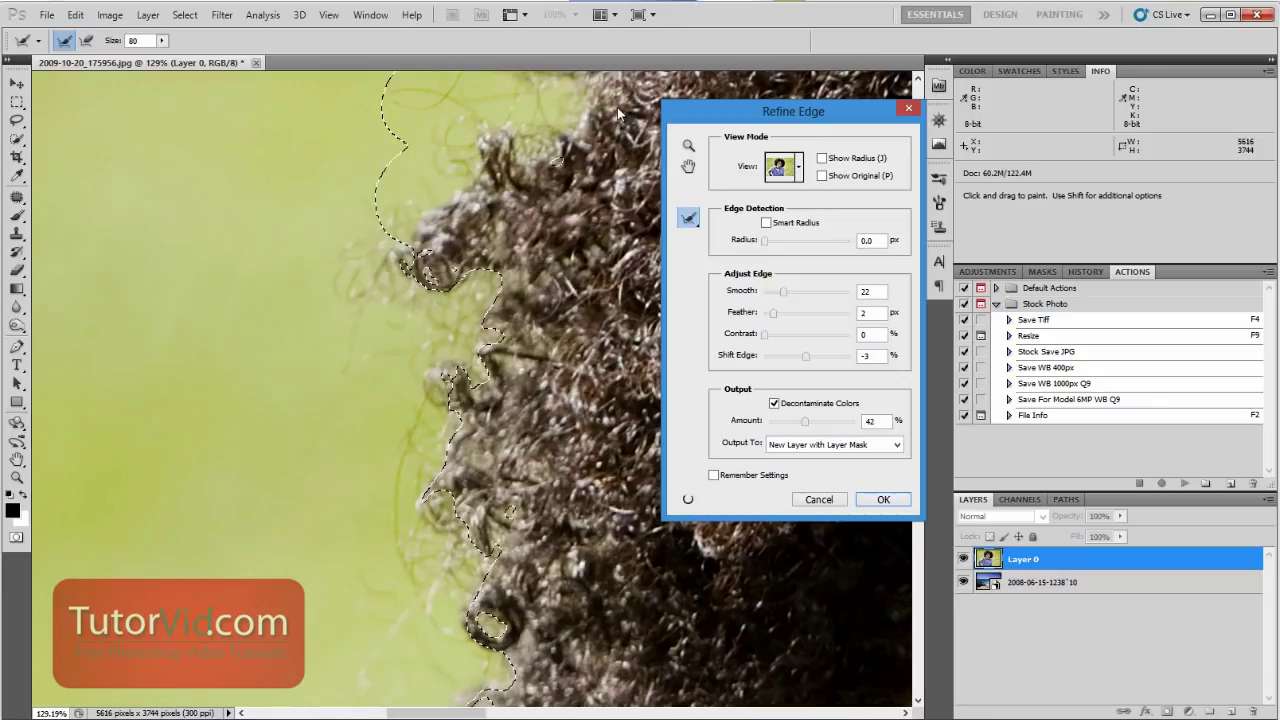
drag(631, 108, 315, 570)
key(ctrl+minus)
key(ctrl+minus)
key(bracketright)
key(bracketright)
key(bracketright)
key(bracketright)
key(bracketright)
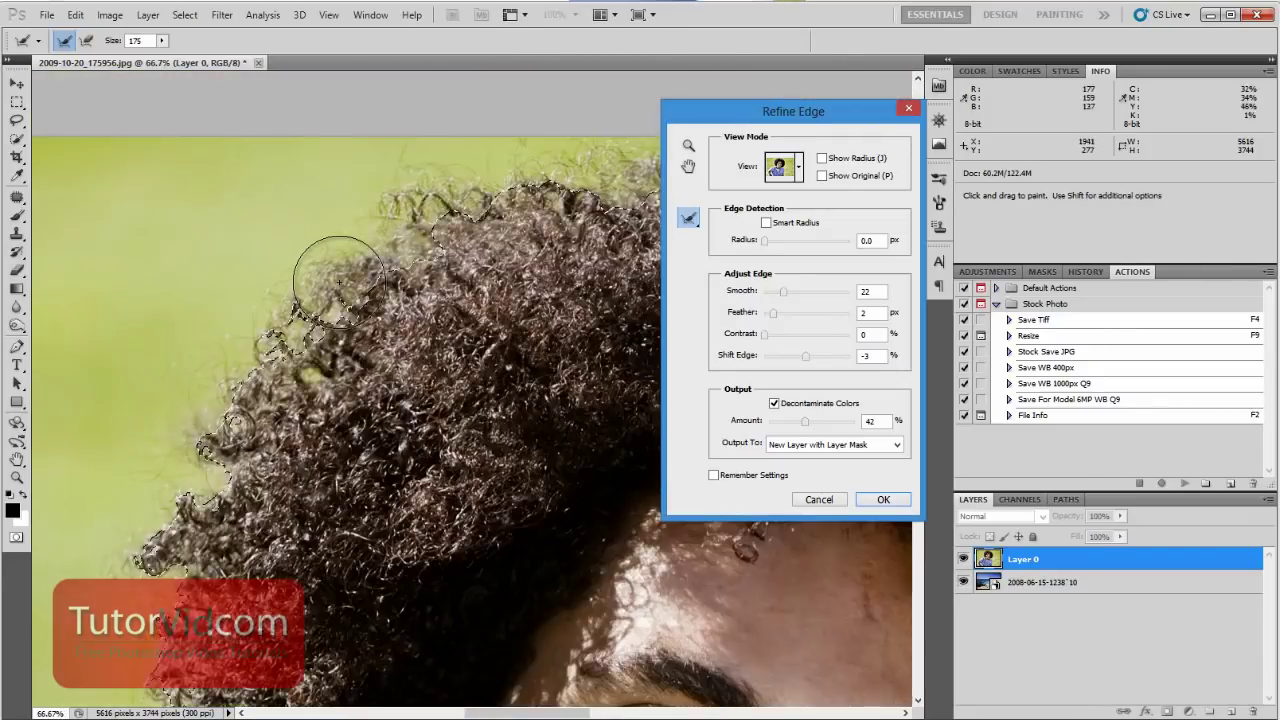
mouse_move(323, 270)
mouse_down()
mouse_move(343, 308)
mouse_move(302, 327)
mouse_move(255, 382)
mouse_move(424, 208)
mouse_move(412, 167)
mouse_move(458, 218)
mouse_move(519, 171)
mouse_move(638, 150)
mouse_up()
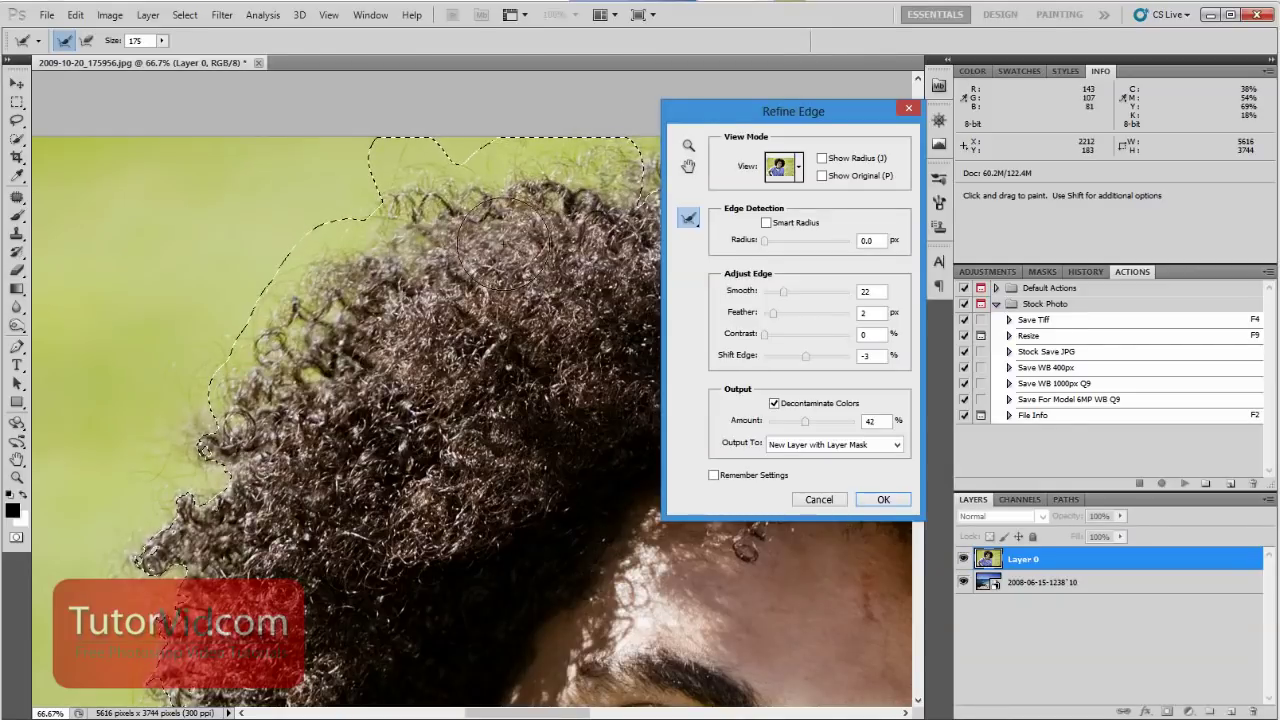
- Brush Refine Radius over the protruding tuft on top of the head and the curls sloping down its right side
key(space)
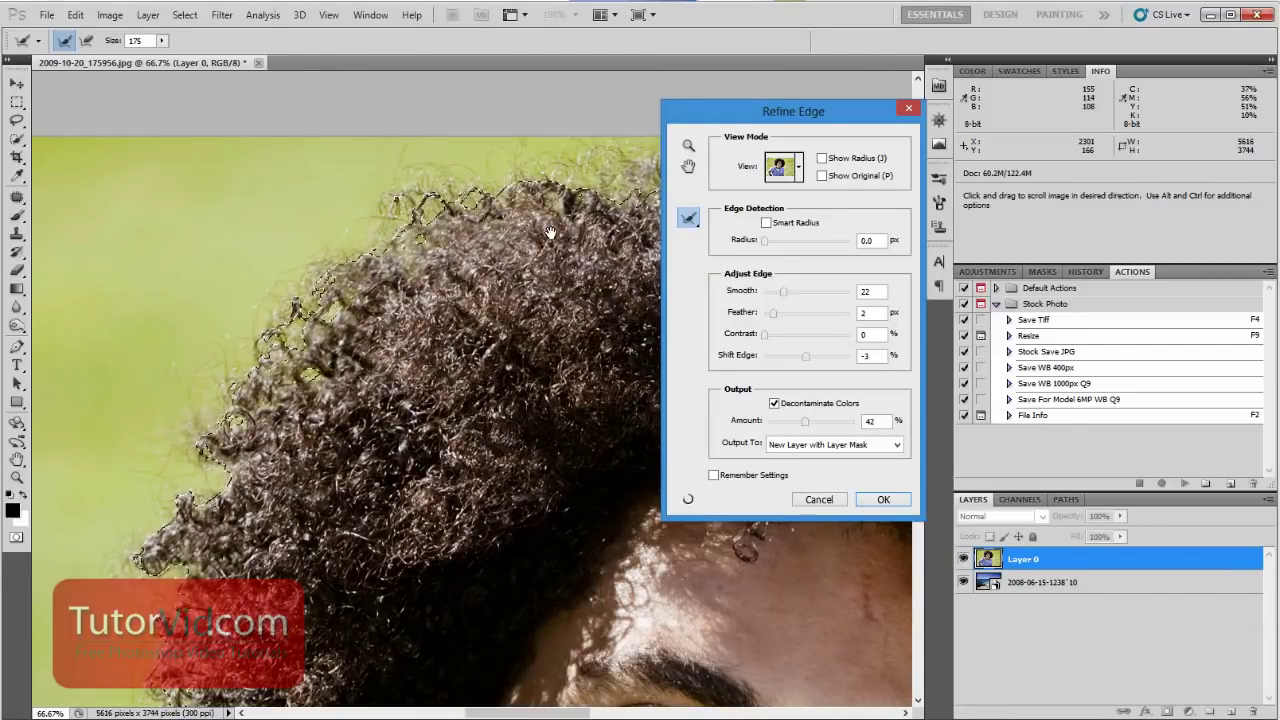
drag(525, 222, 323, 210)
key(ctrl+plus)
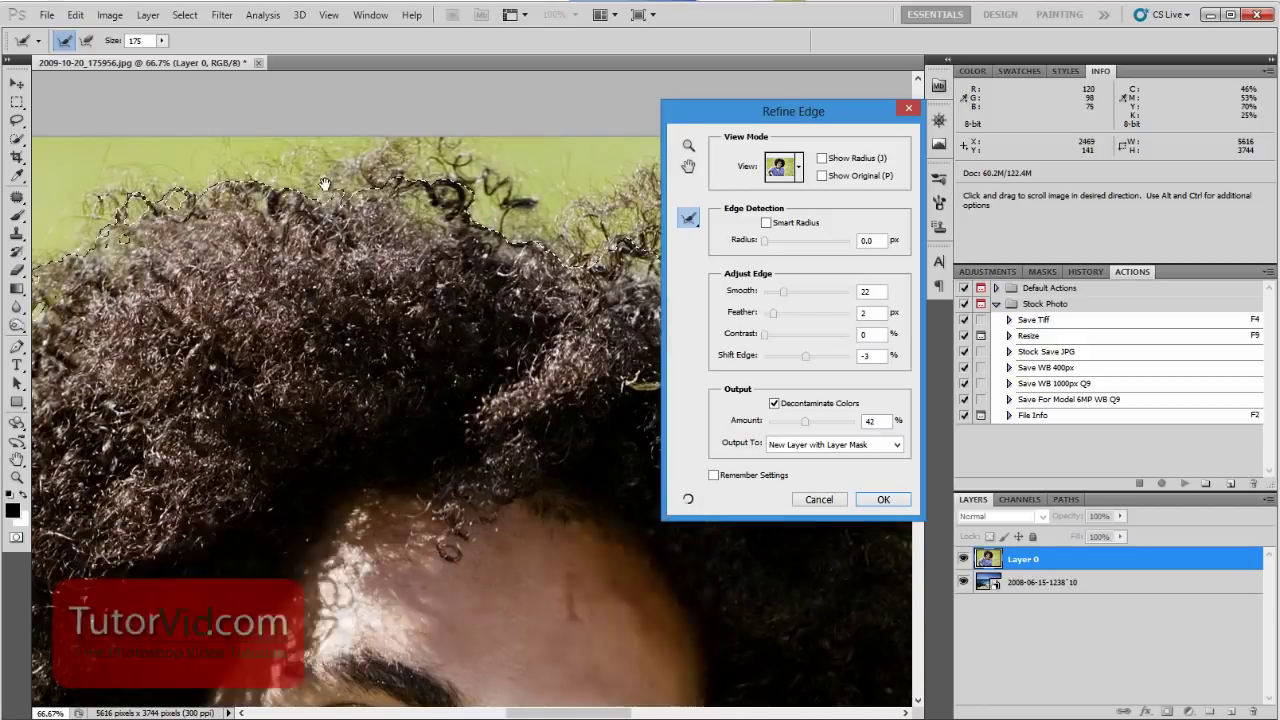
key(ctrl+minus)
drag(530, 275, 277, 231)
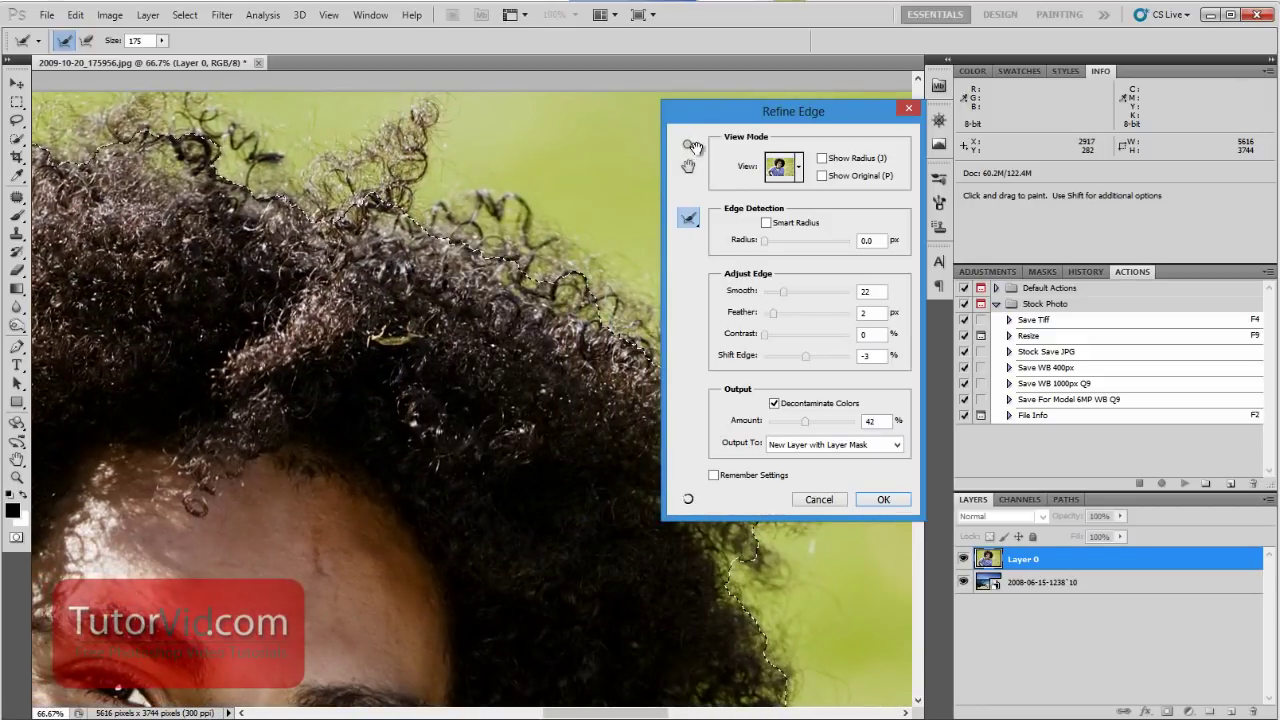
key(space)
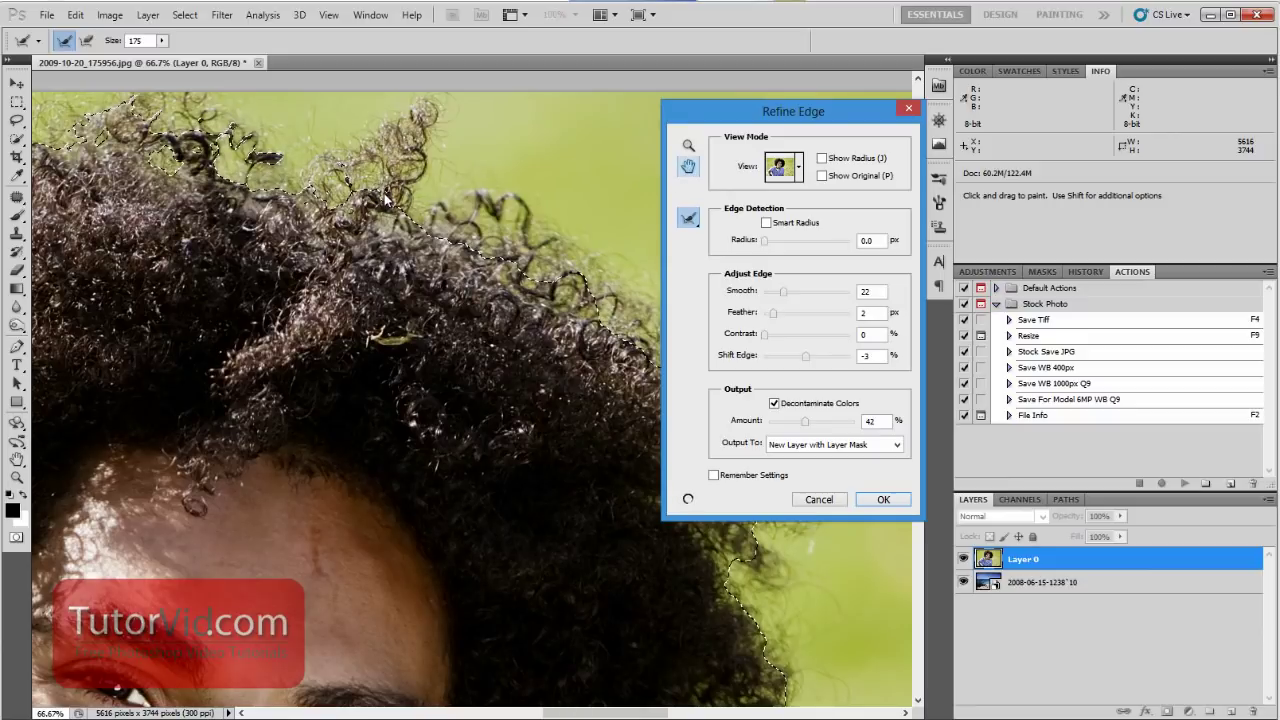
mouse_move(314, 180)
mouse_down()
mouse_move(392, 162)
mouse_move(436, 108)
mouse_up()
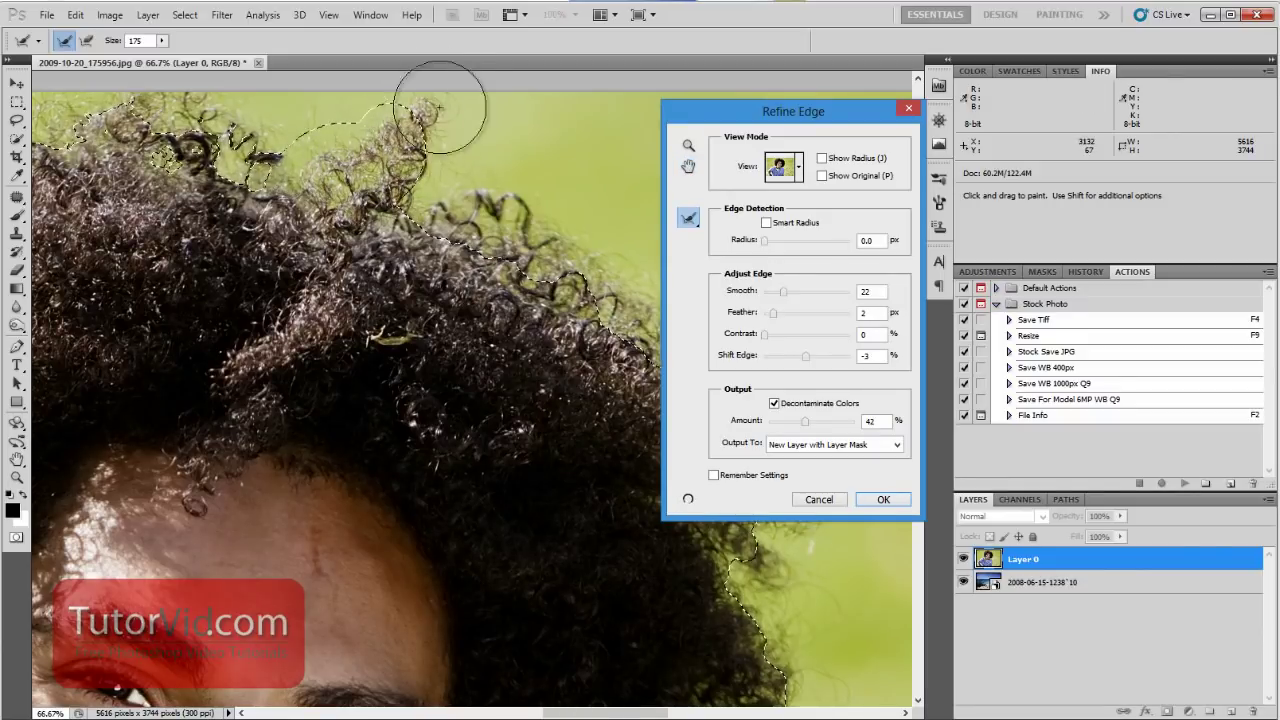
mouse_move(425, 218)
mouse_down()
mouse_move(545, 245)
mouse_move(600, 328)
mouse_up()
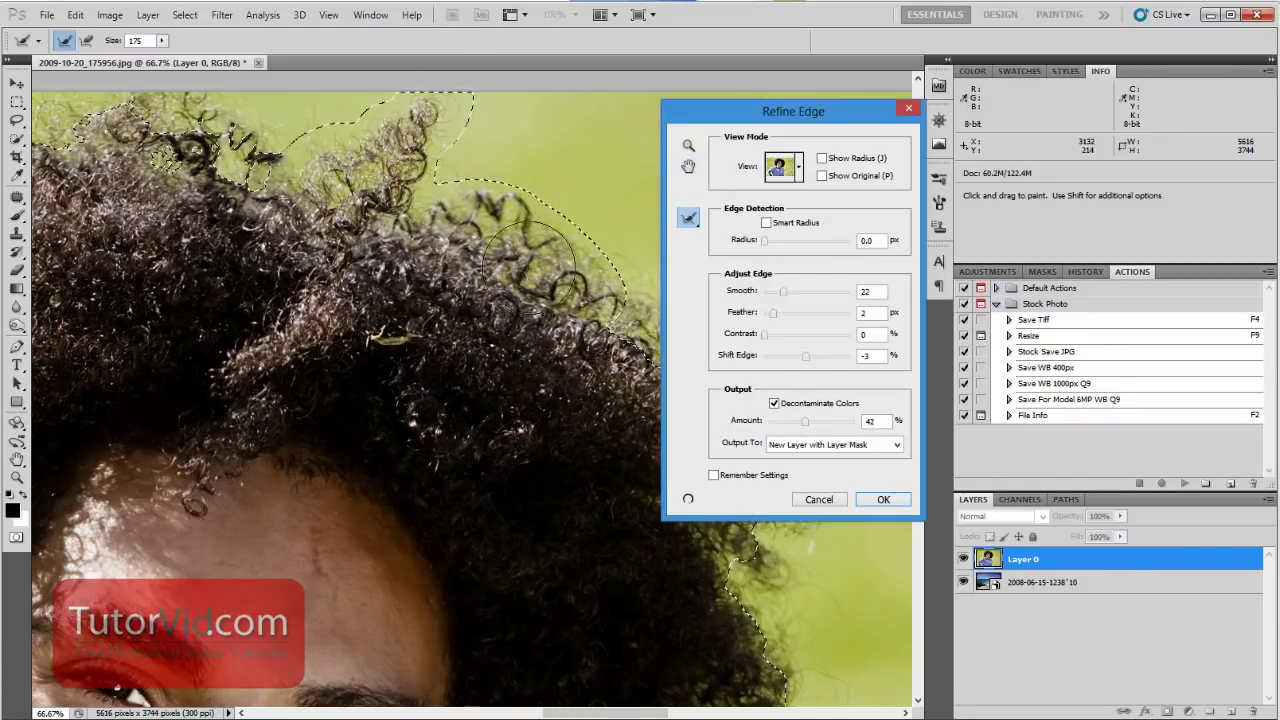
- Brush Refine Radius down the right side of the hair, from the upper curls to the lowest ones above the shirt's shoulder
key(space)
drag(548, 388, 296, 166)
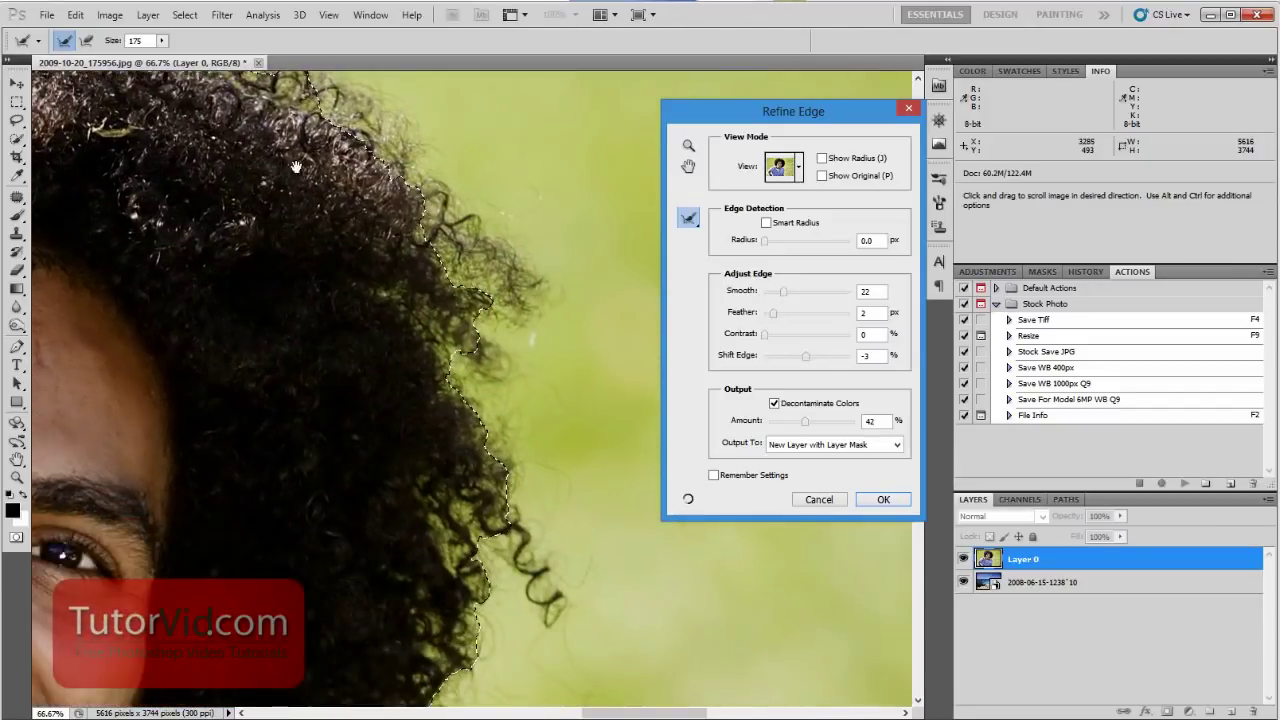
mouse_move(342, 130)
mouse_down()
mouse_move(329, 80)
mouse_move(368, 103)
mouse_move(480, 228)
mouse_move(530, 228)
mouse_up()
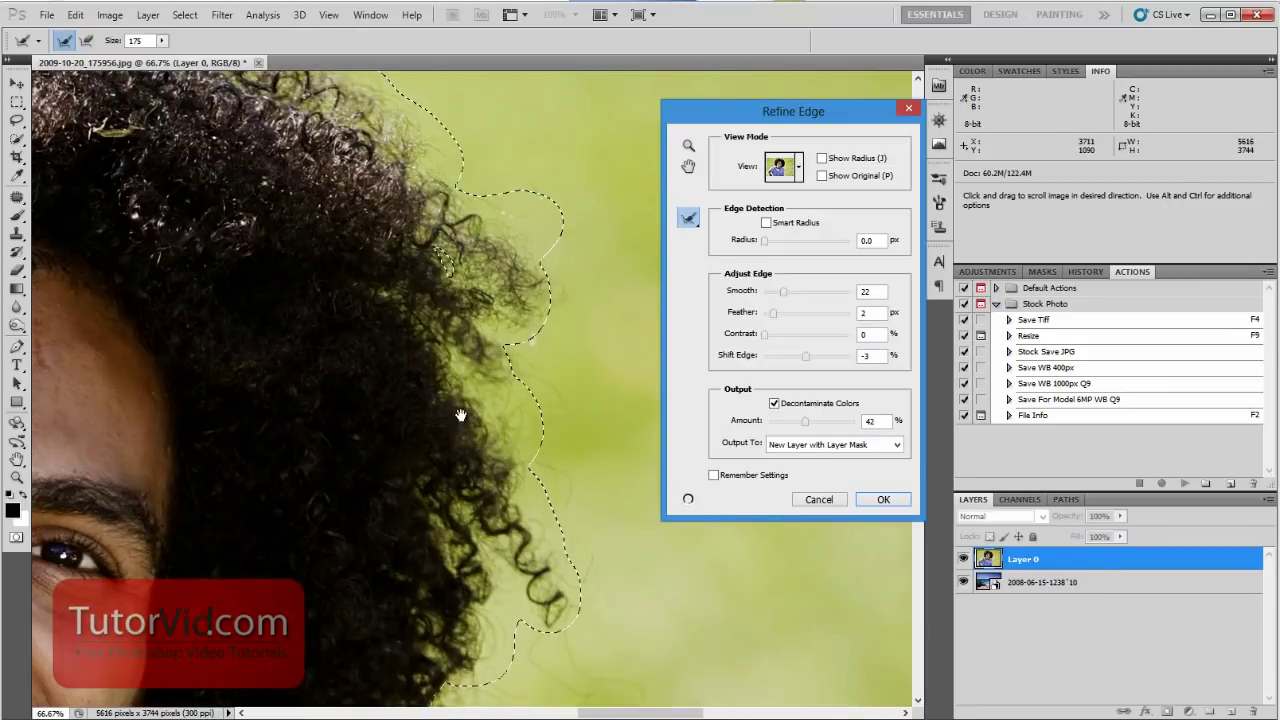
key(space)
mouse_move(417, 452)
mouse_down()
mouse_move(499, 177)
mouse_move(490, 104)
mouse_up()
mouse_move(543, 296)
mouse_down()
mouse_move(480, 467)
mouse_move(443, 484)
mouse_up()
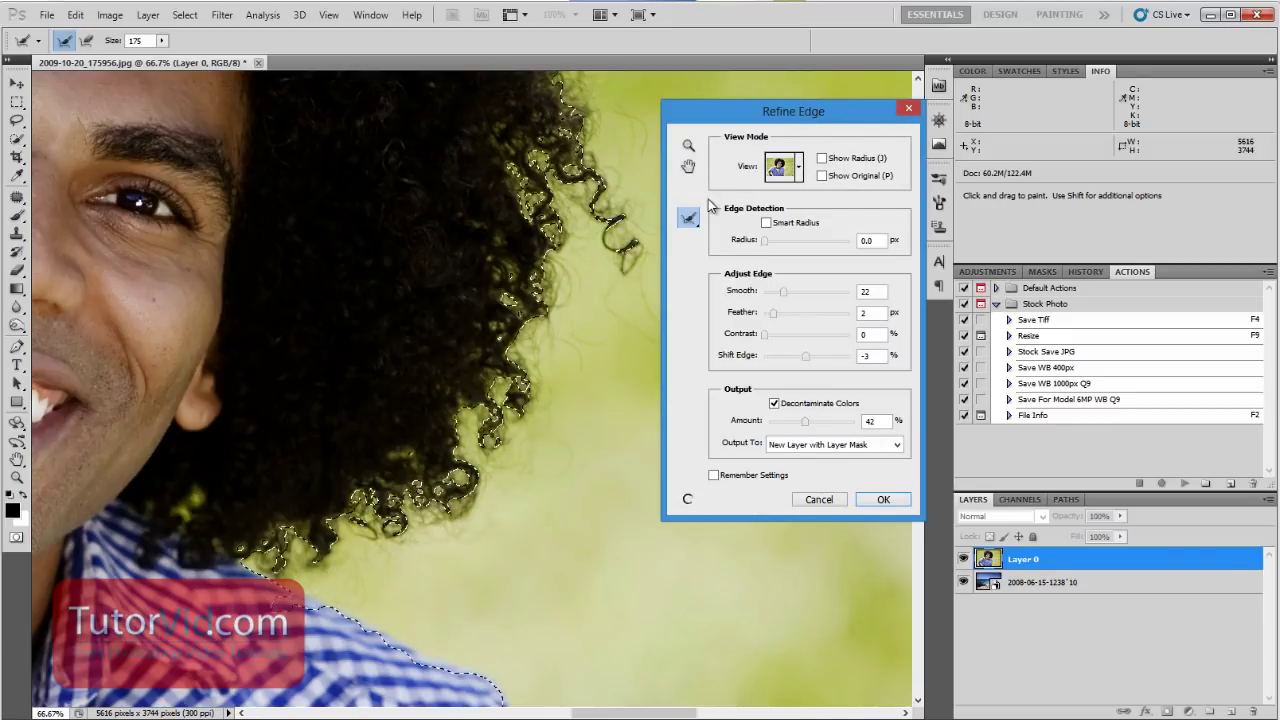
- Switch the preview to On White and brush Refine Radius over the green patches left within the right side of the hair
click(797, 167)
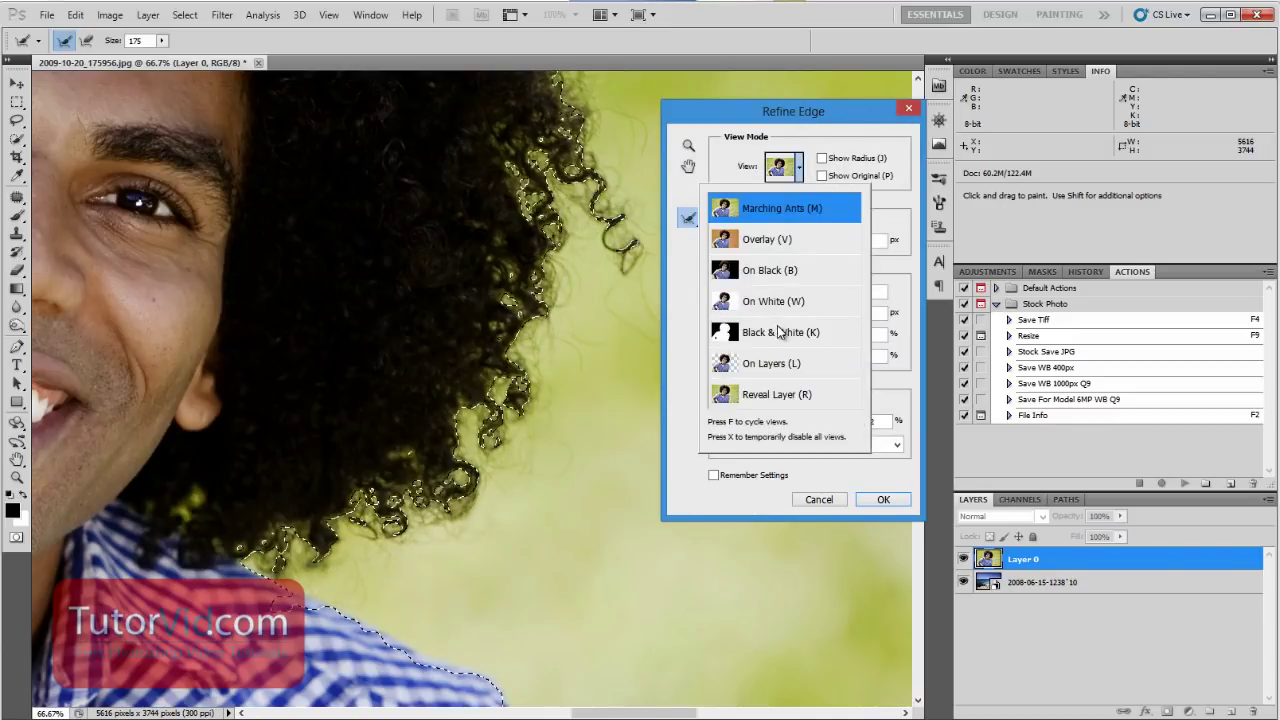
key(w)
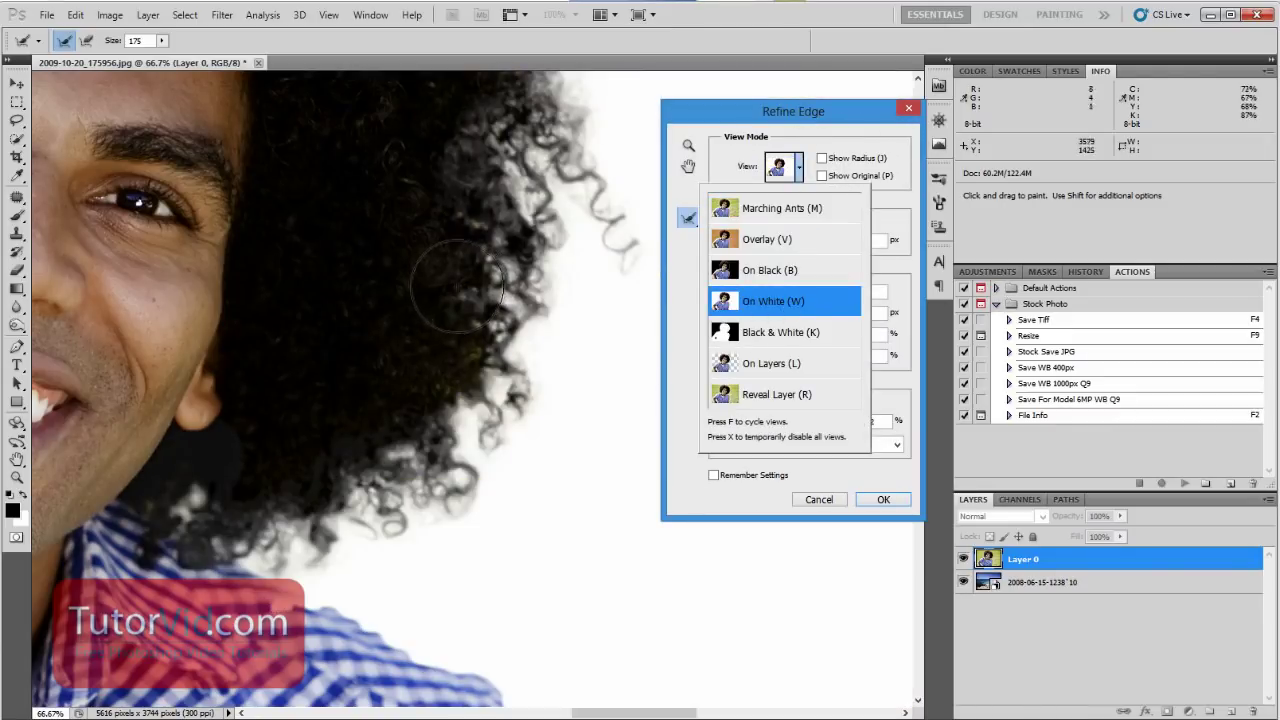
drag(397, 200, 350, 549)
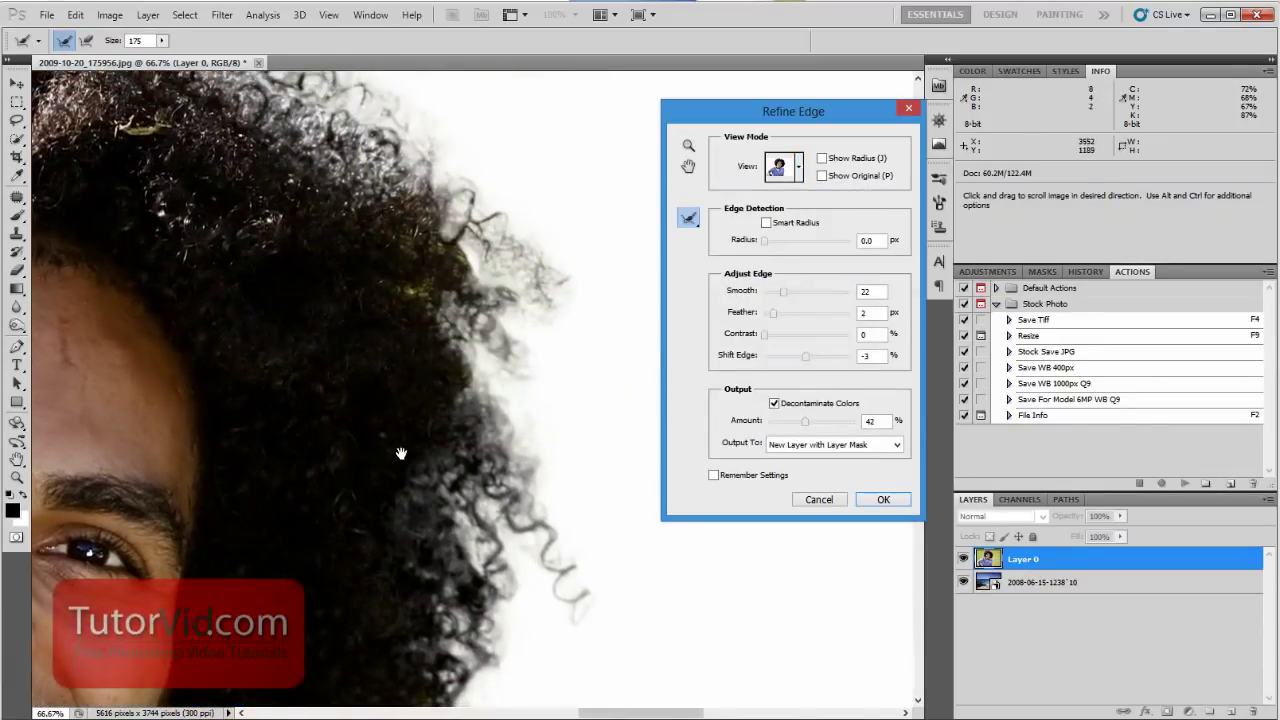
mouse_move(351, 268)
mouse_down()
mouse_move(377, 406)
mouse_move(411, 421)
mouse_move(432, 392)
mouse_move(414, 293)
mouse_move(480, 274)
mouse_move(451, 274)
mouse_move(465, 279)
mouse_move(505, 240)
mouse_move(392, 151)
mouse_up()
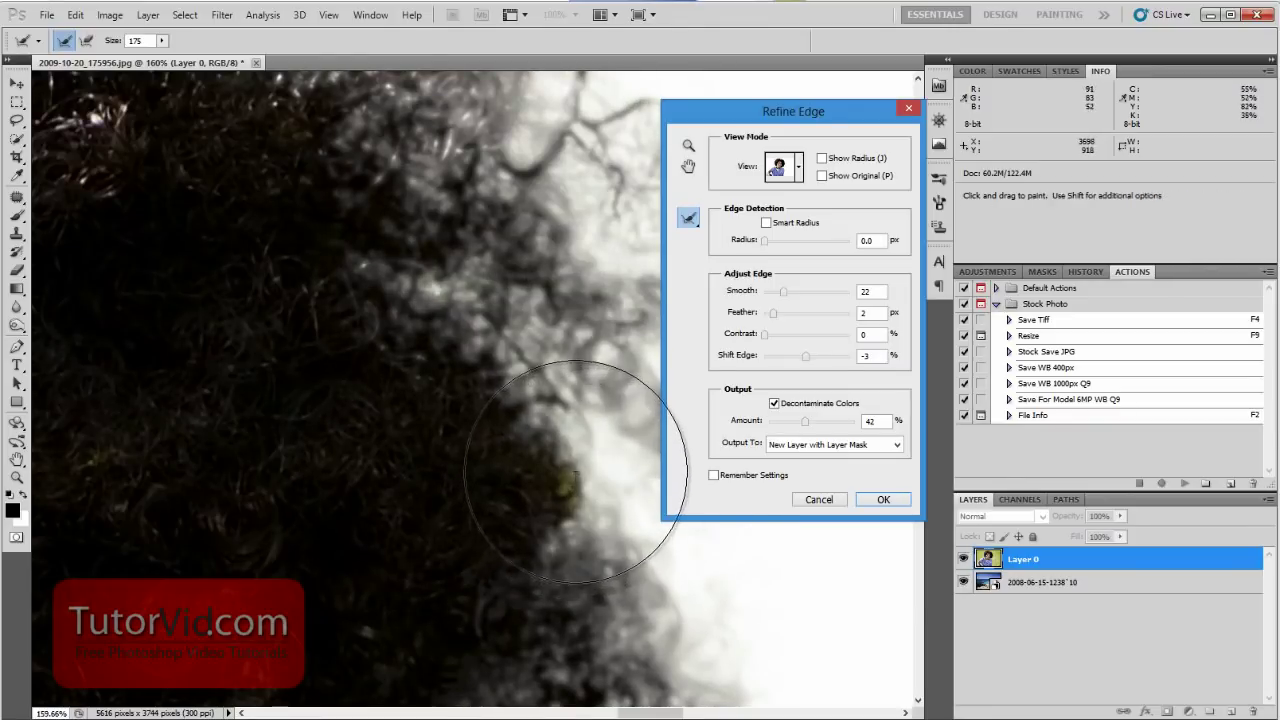
drag(559, 466, 565, 491)
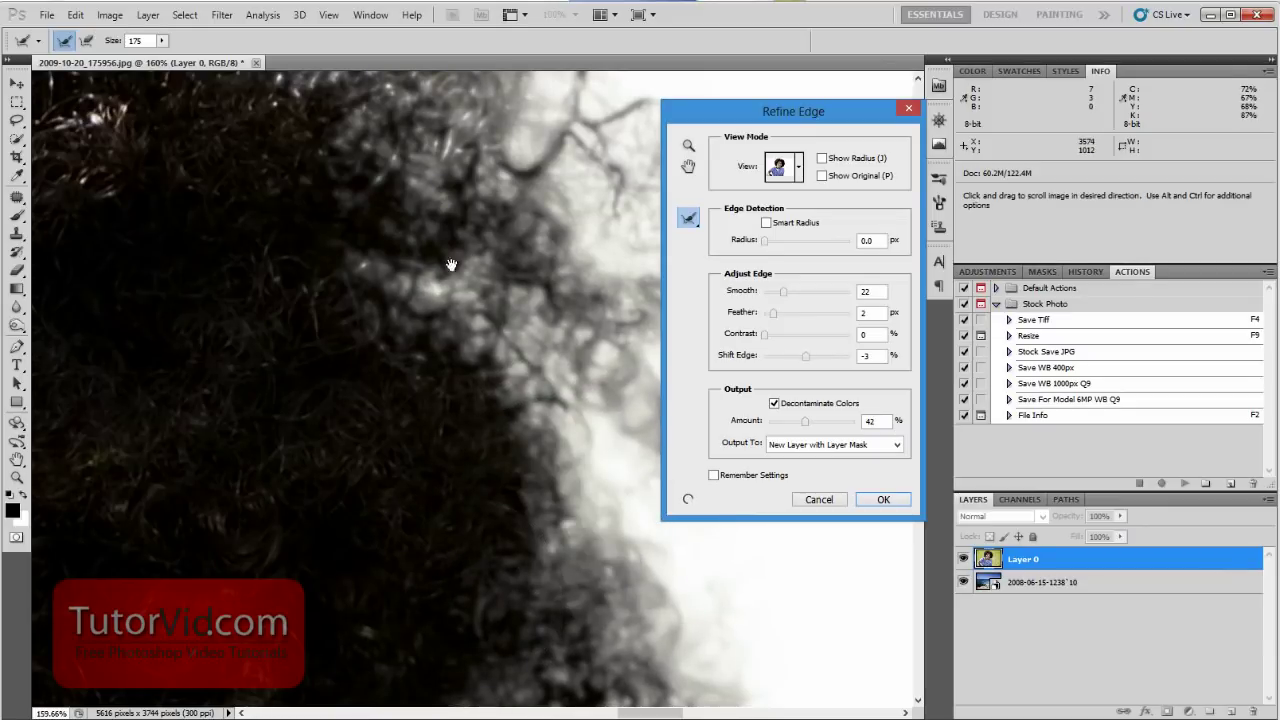
drag(451, 265, 471, 63)
drag(410, 563, 391, 34)
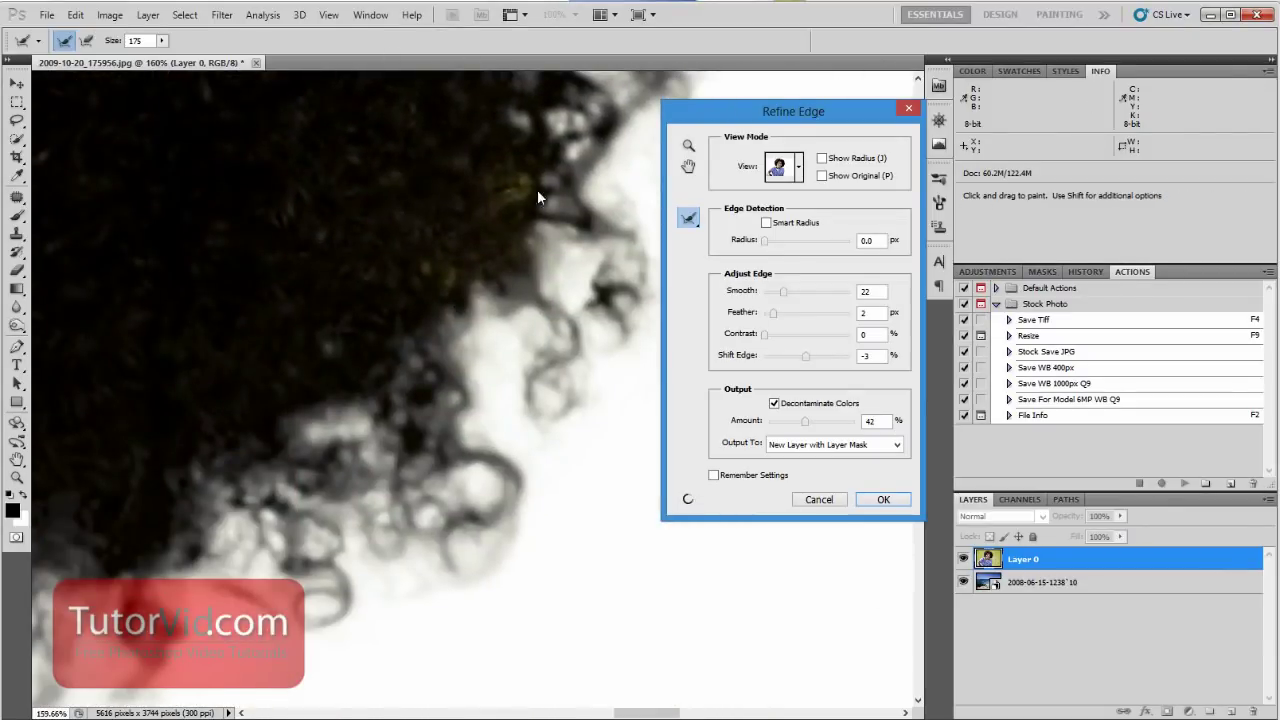
mouse_move(471, 177)
mouse_down()
mouse_move(529, 195)
mouse_move(501, 187)
mouse_move(428, 262)
mouse_up()
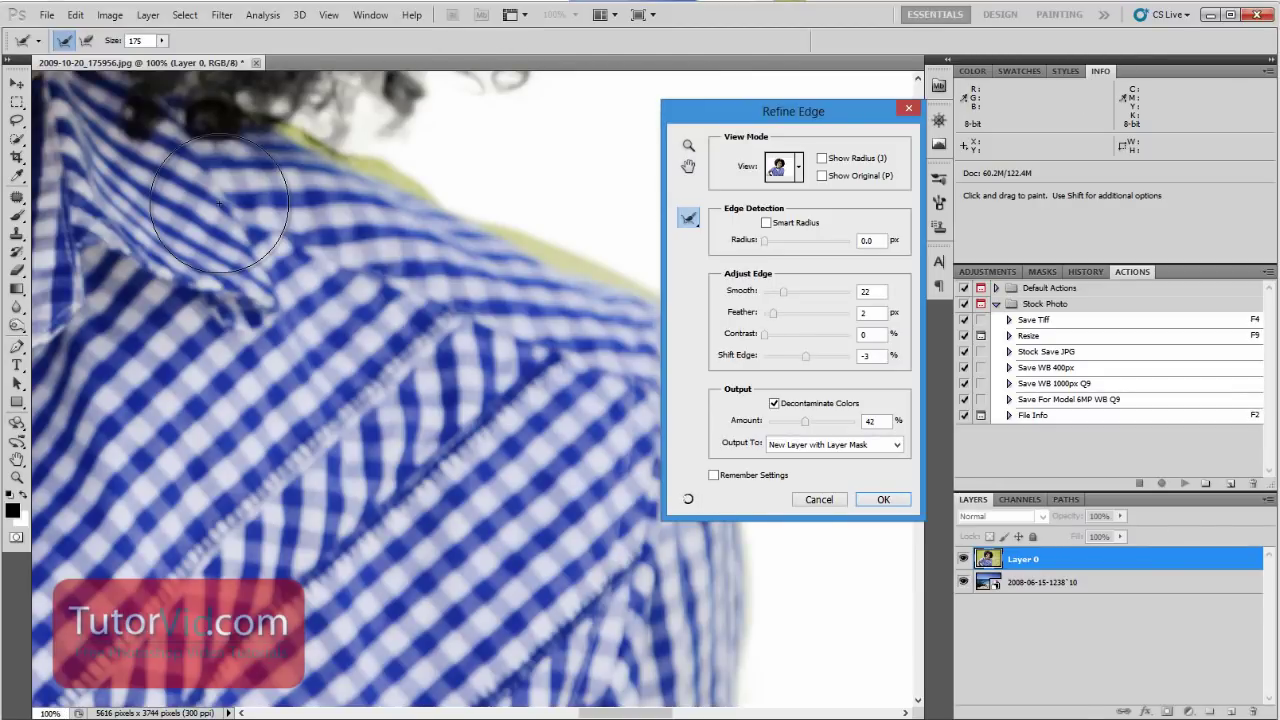
- Brush Refine Radius over the green remnant beside the arm in the photo's lower-left corner
key(ctrl+0)
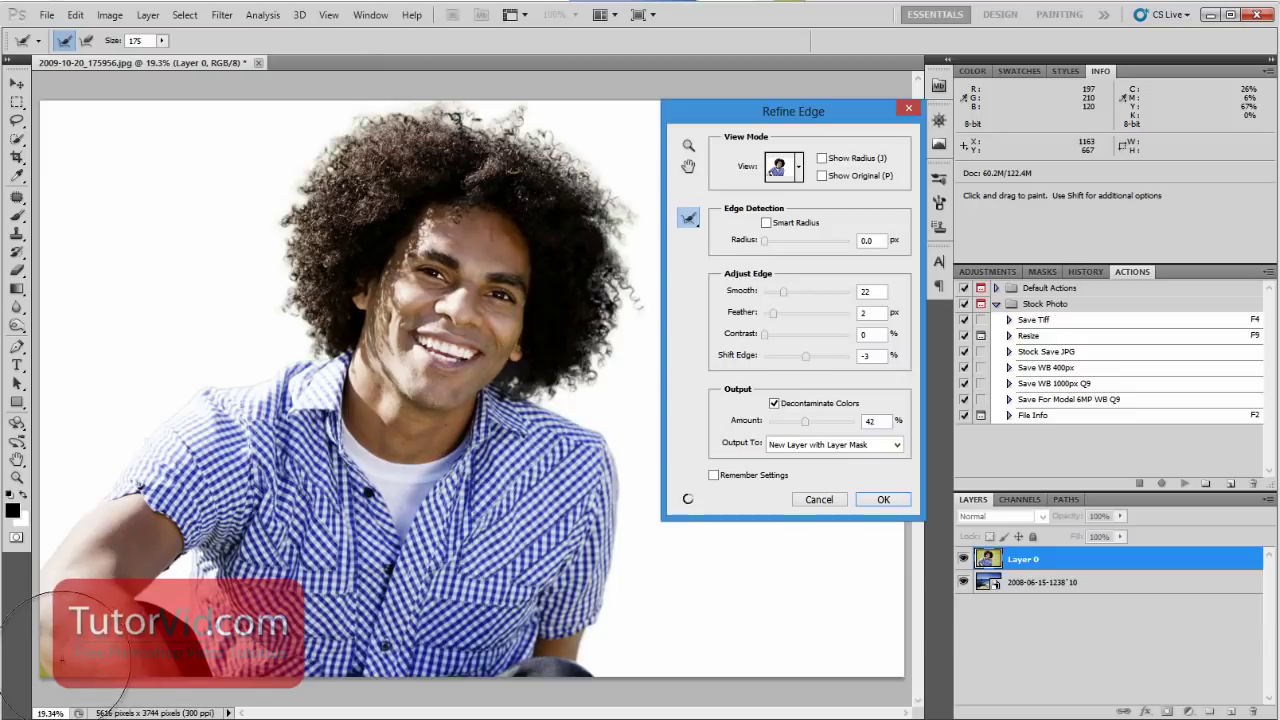
key(ctrl+space)
drag(57, 670, 230, 652)
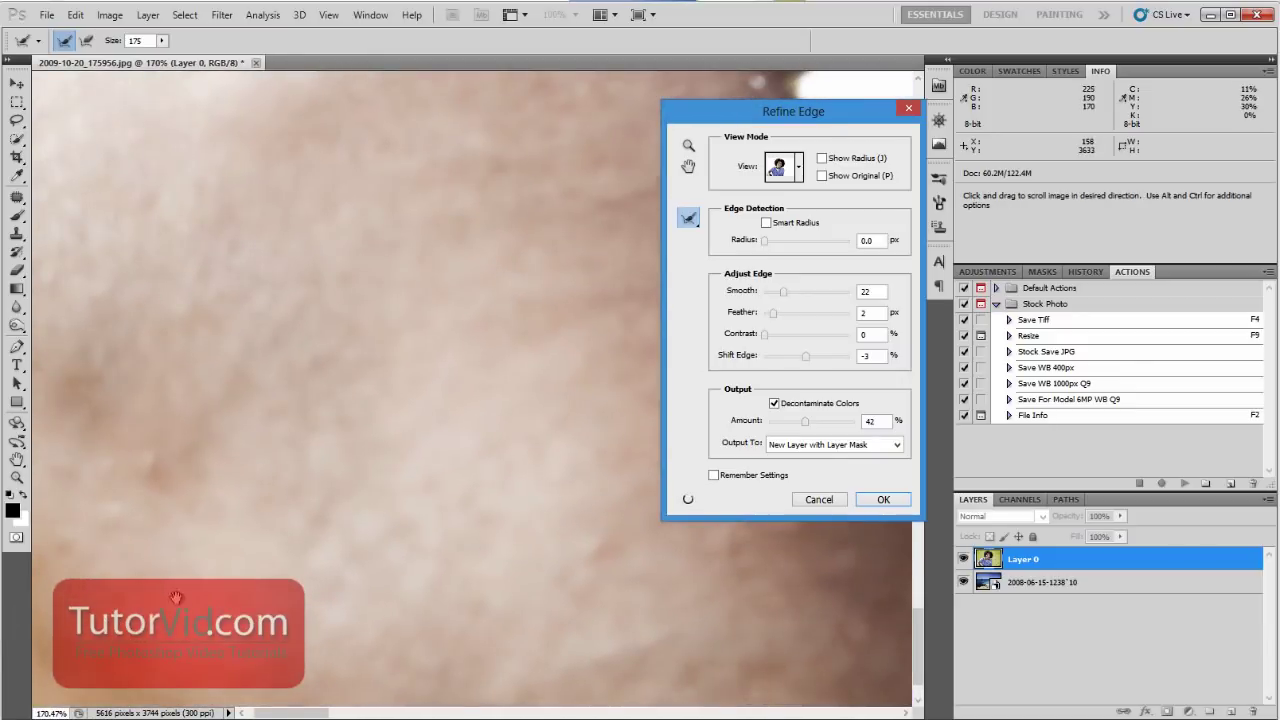
drag(376, 400, 586, 240)
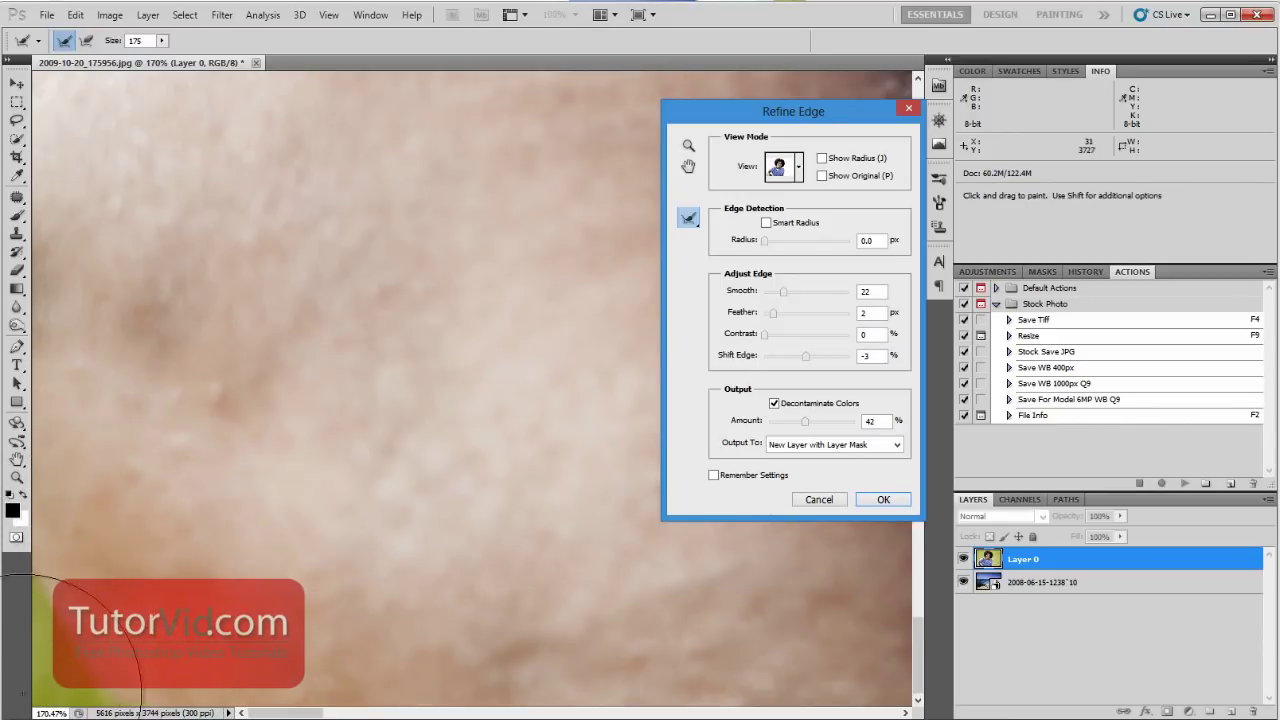
click(372, 483)
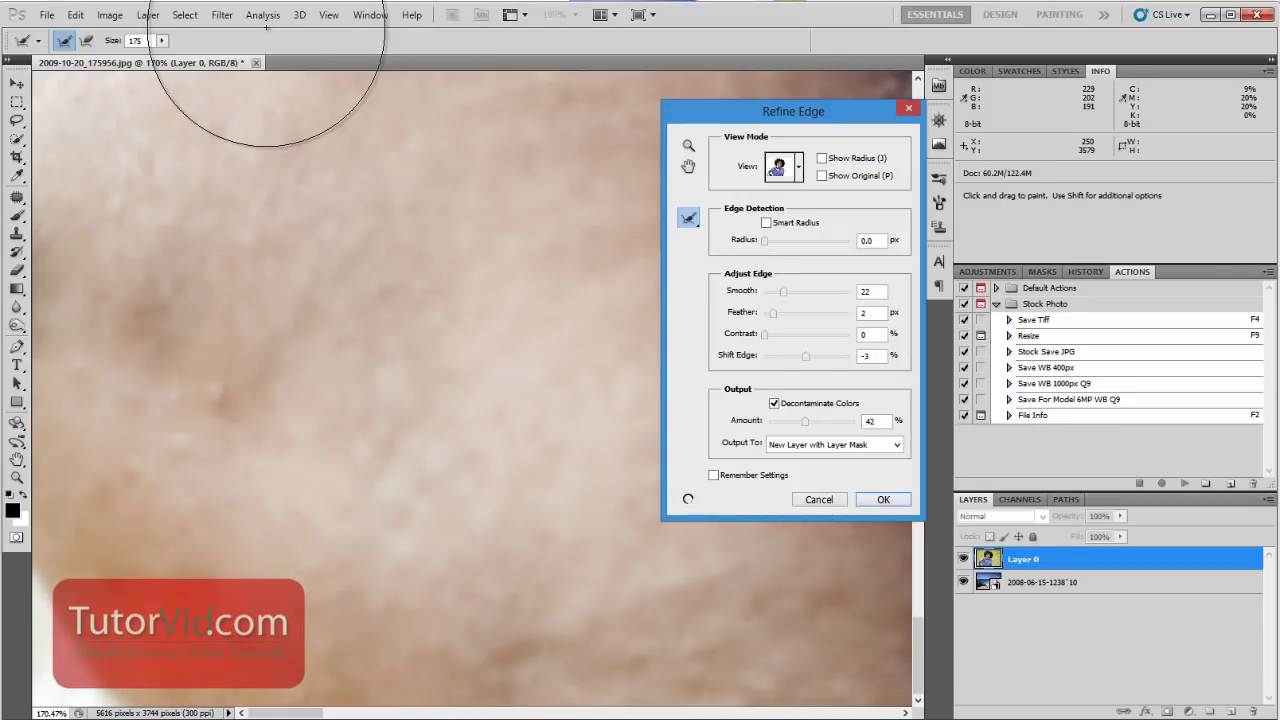
key(ctrl+0)
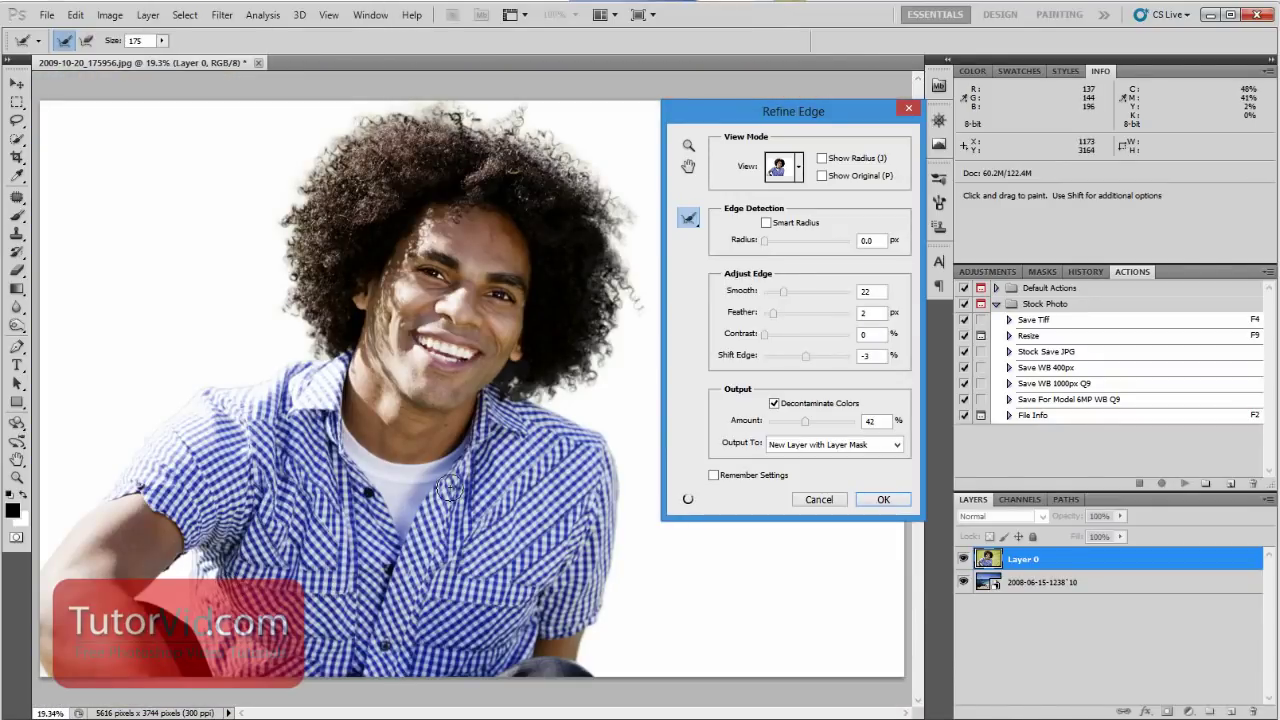
- Output the refined edge to New Layer with Layer Mask and apply Refine Edge
click(790, 444)
click(748, 447)
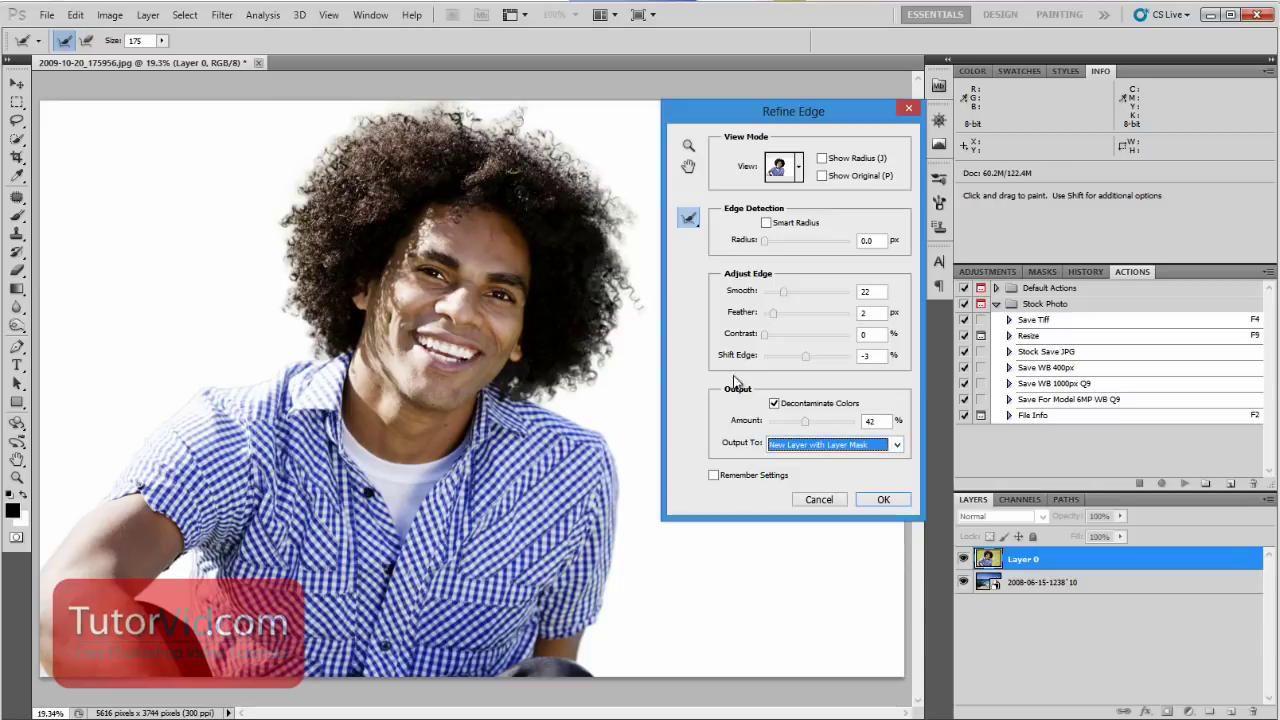
click(895, 450)
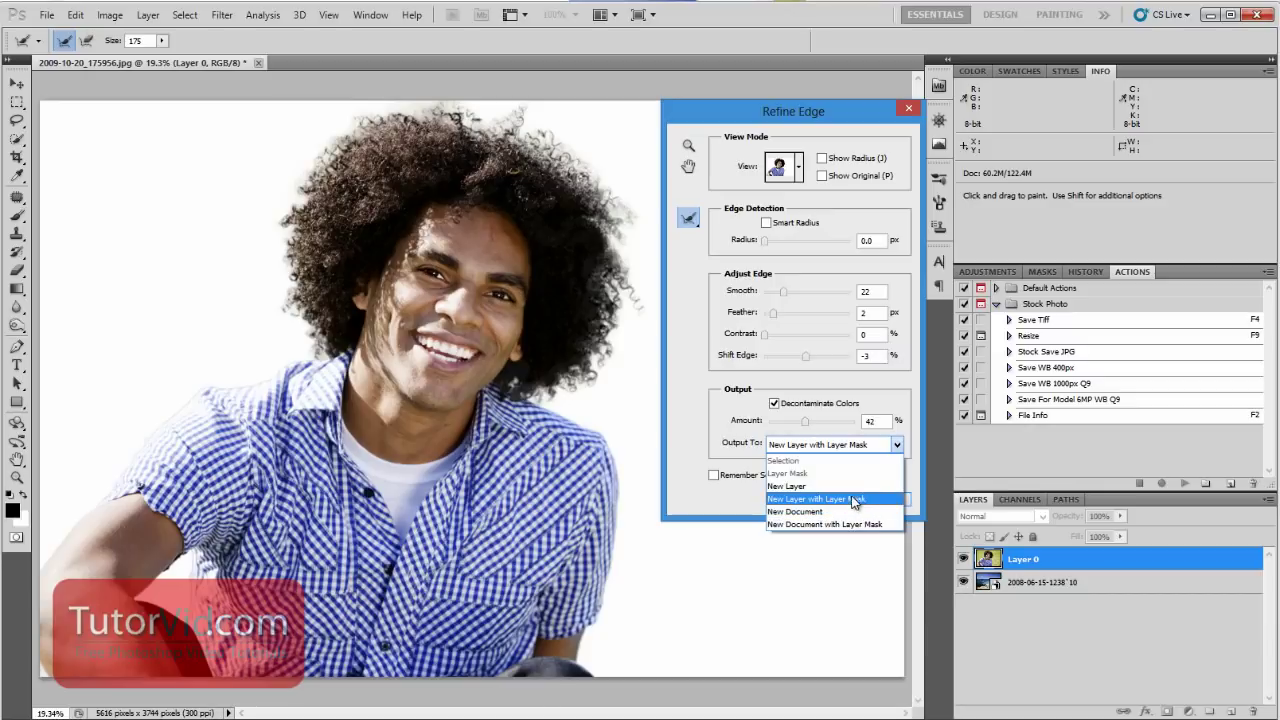
click(792, 500)
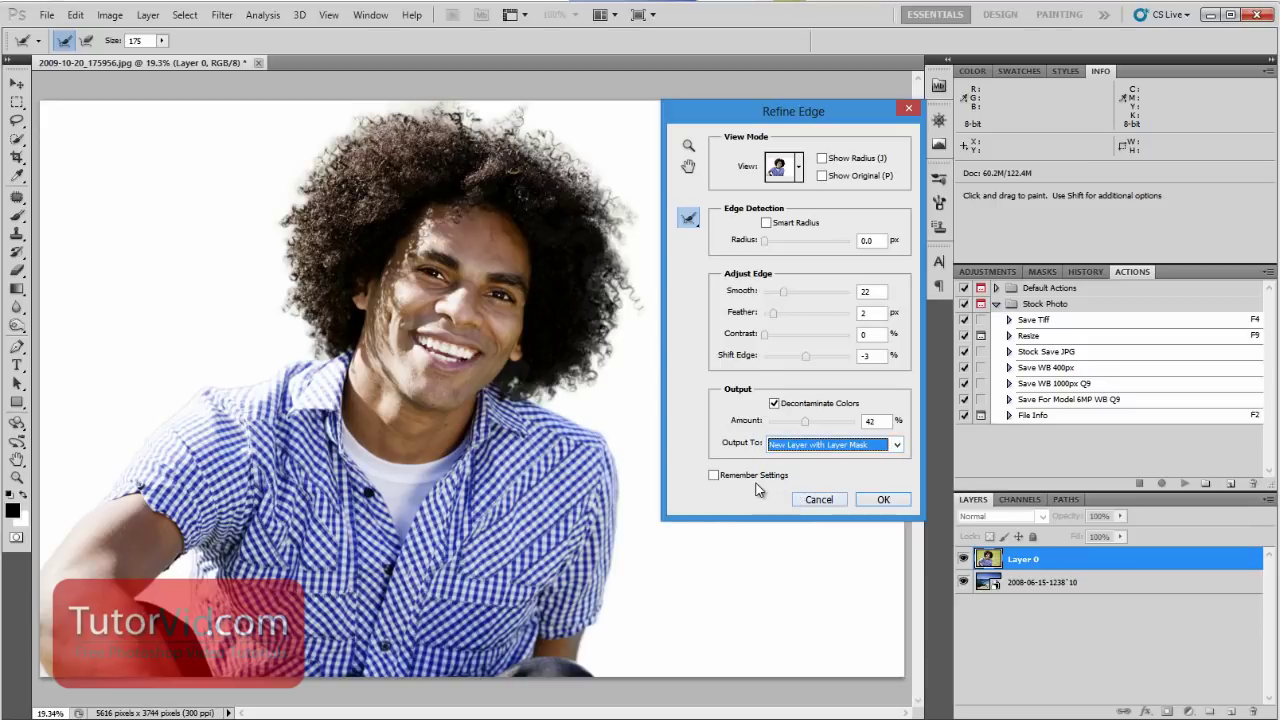
click(884, 501)
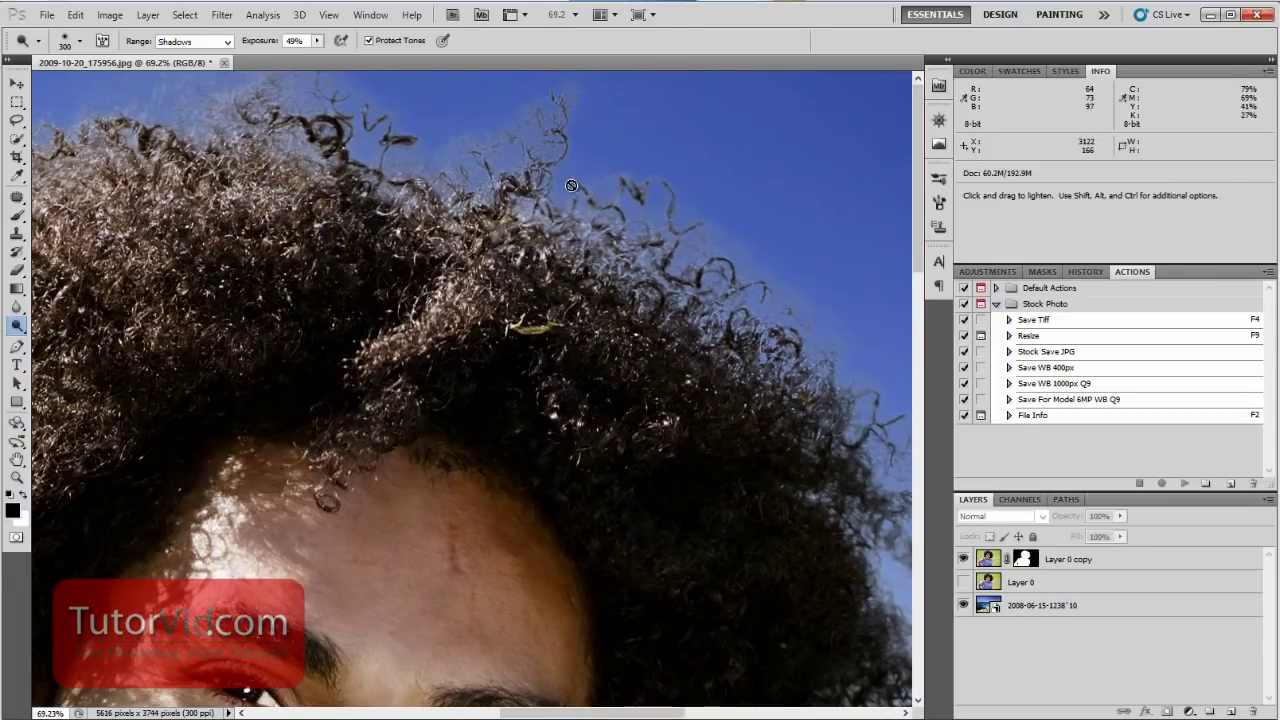
- Target the layer mask of Layer 0 copy with the Burn Tool, using the Shadows range, 52% exposure and a 200 px brush
key(space)
drag(532, 149, 575, 210)
mouse_move(800, 463)
mouse_down()
mouse_move(520, 282)
mouse_move(349, 225)
mouse_up()
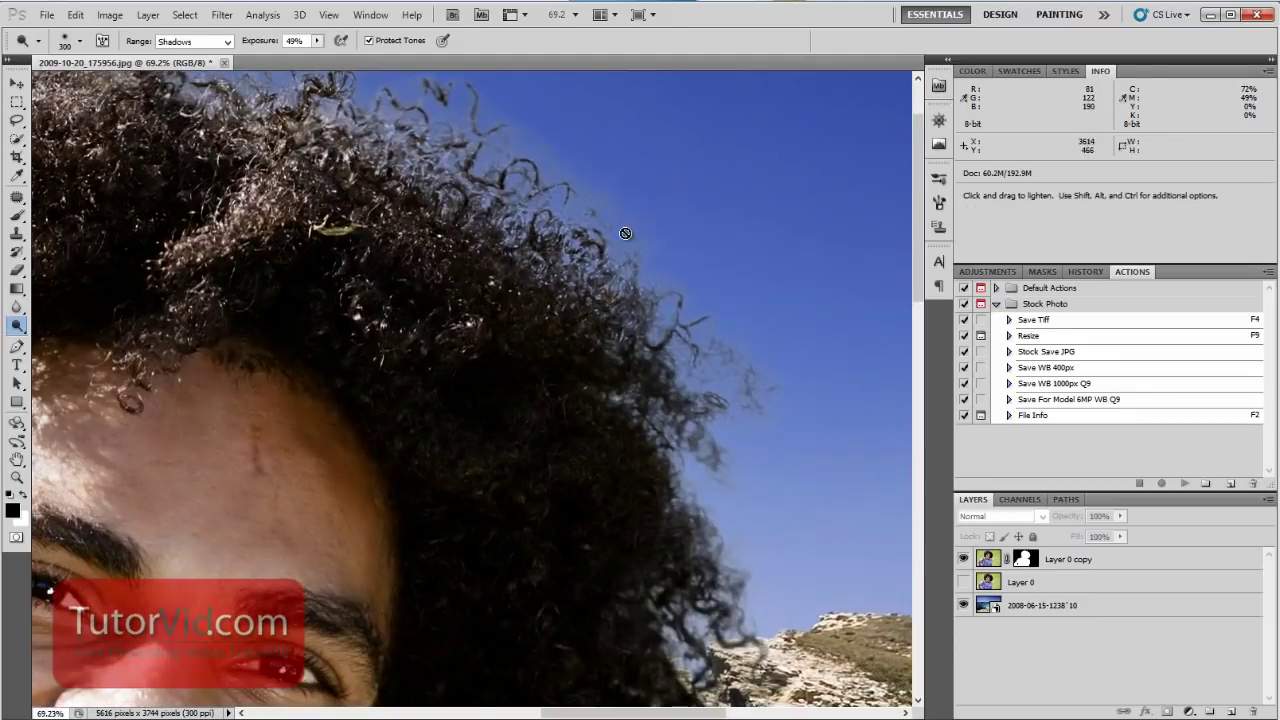
click(16, 328)
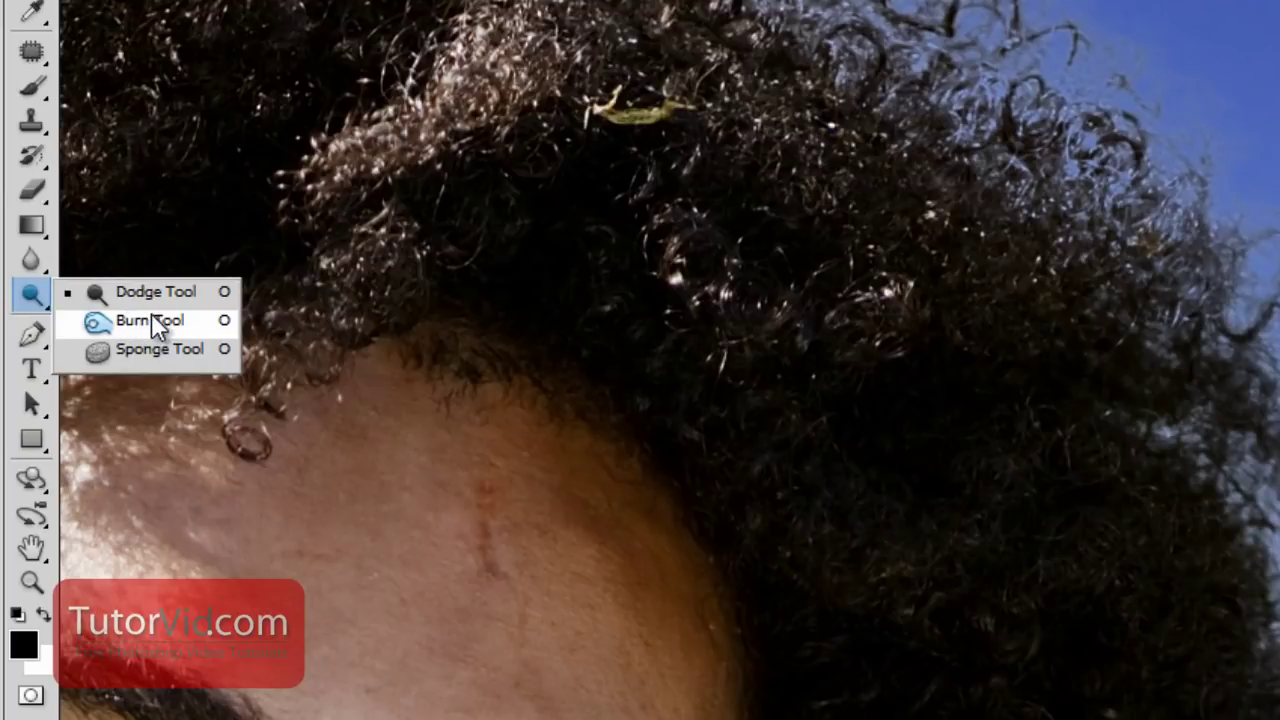
click(153, 313)
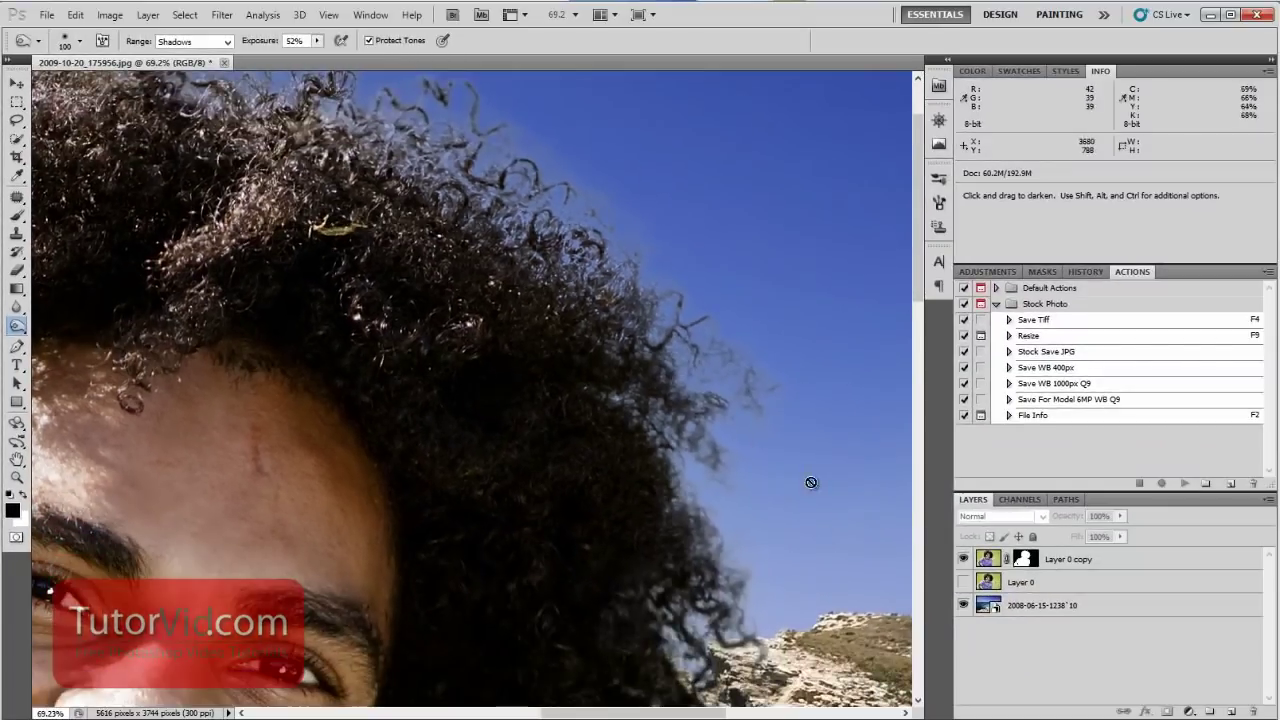
click(1025, 558)
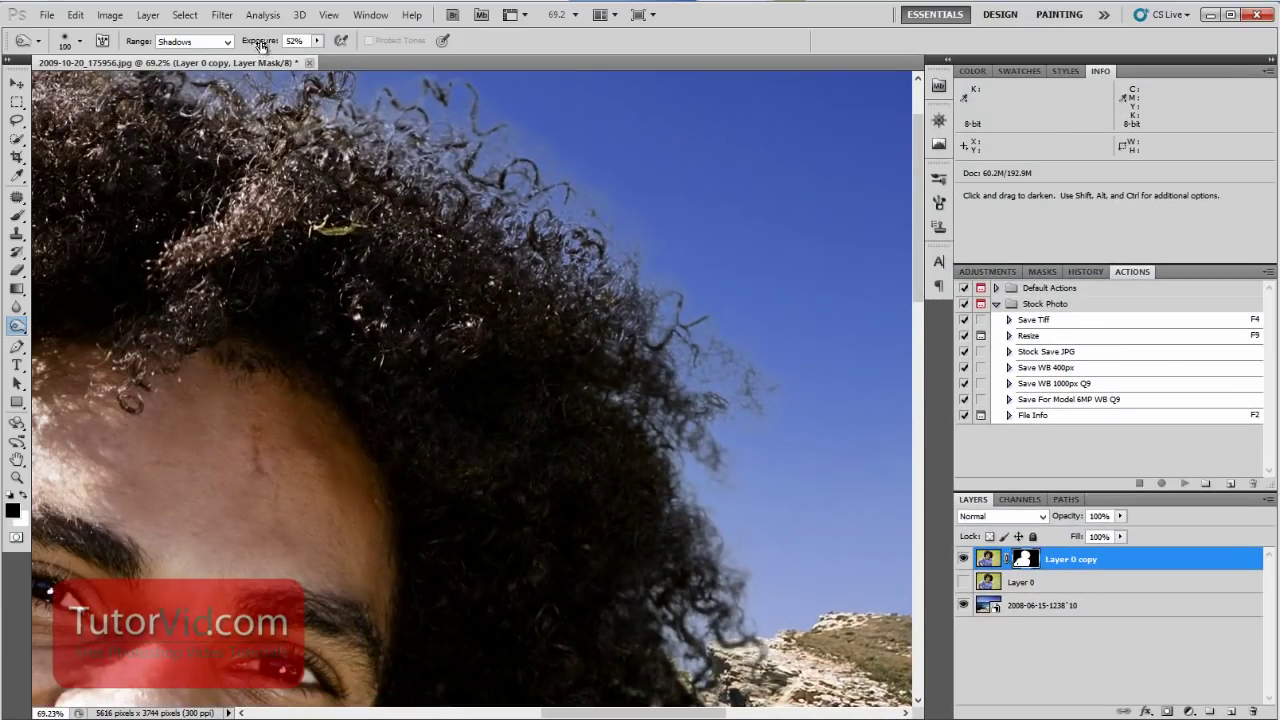
click(260, 44)
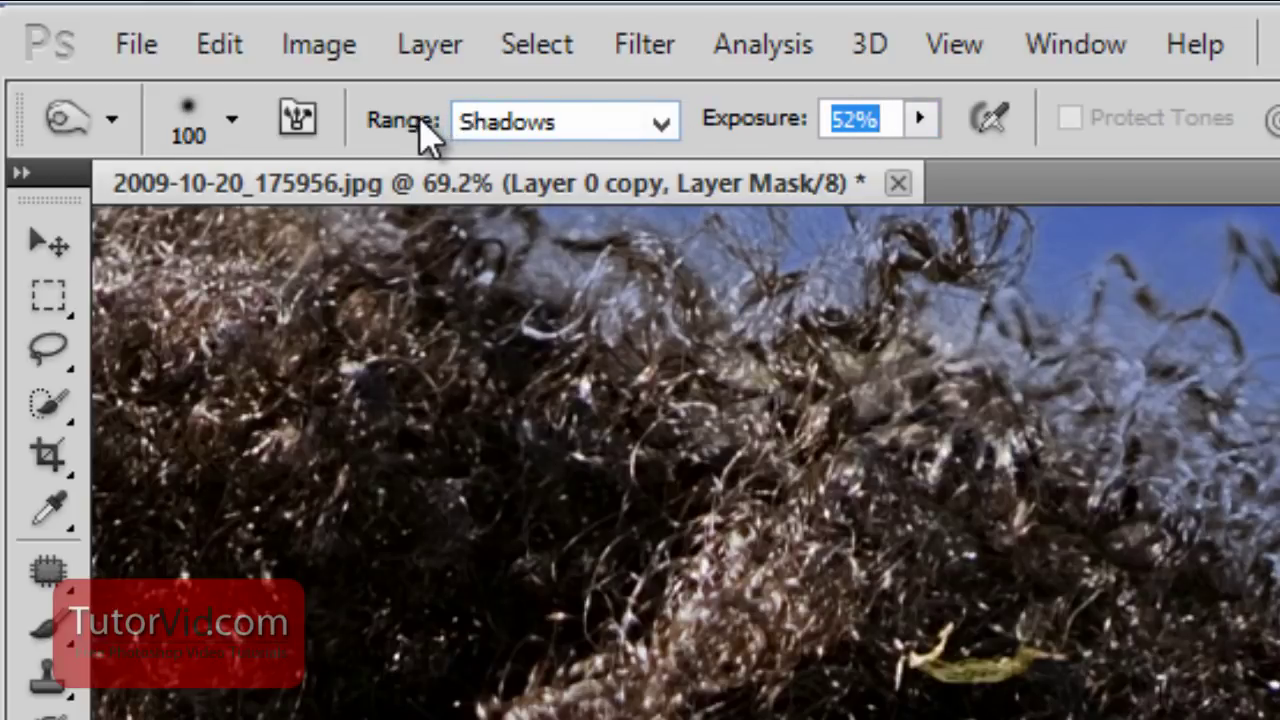
key(Return)
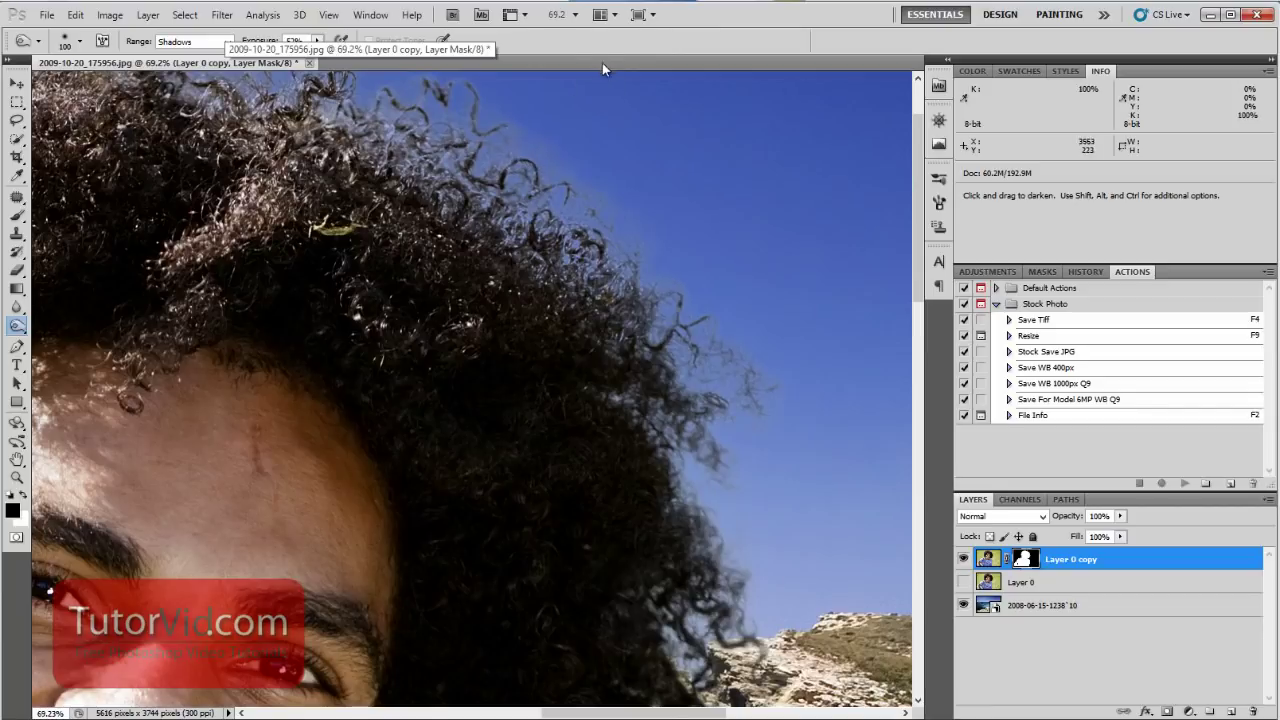
key(bracketright)
key(bracketright)
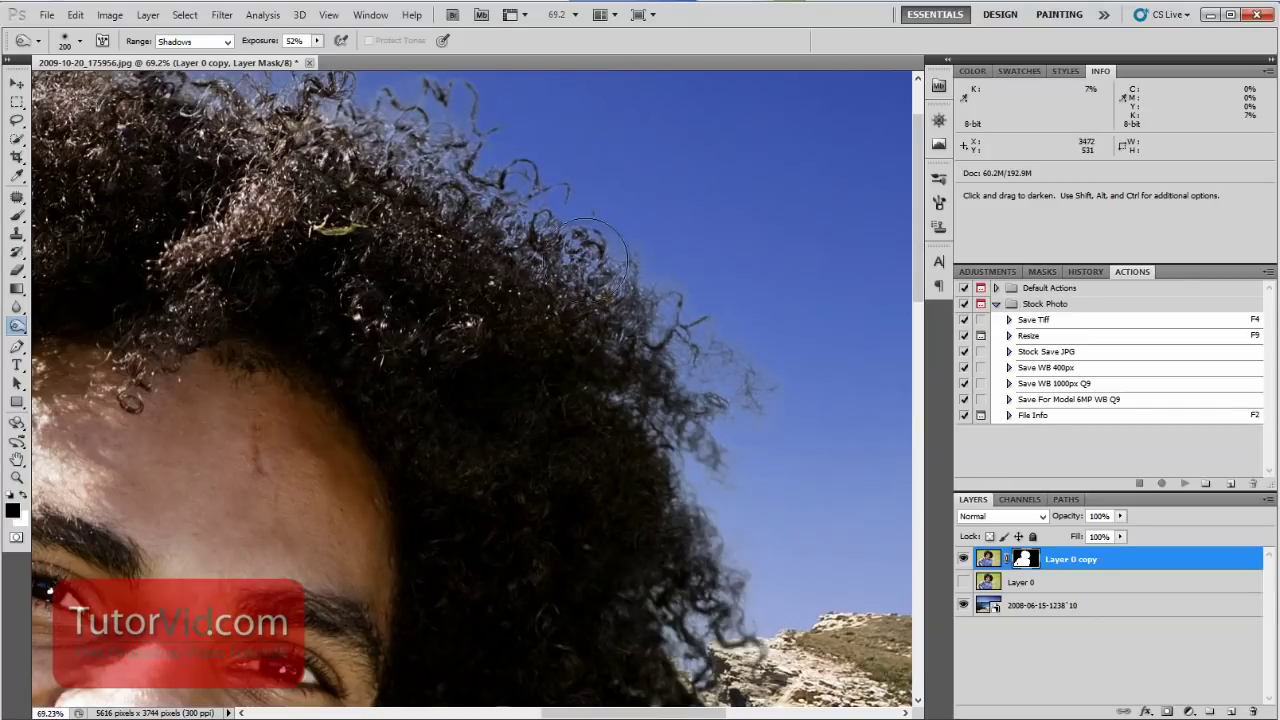
- Burn the mask's pale fringe along the right side of the hair and up to the tuft on top of the head
mouse_move(596, 247)
mouse_down()
mouse_move(643, 247)
mouse_move(674, 276)
mouse_move(662, 305)
mouse_move(720, 376)
mouse_move(754, 362)
mouse_move(758, 380)
mouse_move(737, 400)
mouse_move(719, 396)
mouse_move(730, 433)
mouse_move(766, 452)
mouse_up()
mouse_move(462, 247)
mouse_down()
mouse_move(731, 351)
mouse_move(751, 449)
mouse_move(683, 369)
mouse_up()
mouse_move(684, 190)
mouse_down()
mouse_move(669, 232)
mouse_move(712, 256)
mouse_up()
mouse_move(606, 137)
mouse_down()
mouse_move(633, 93)
mouse_move(520, 134)
mouse_move(511, 162)
mouse_move(607, 199)
mouse_move(575, 185)
mouse_up()
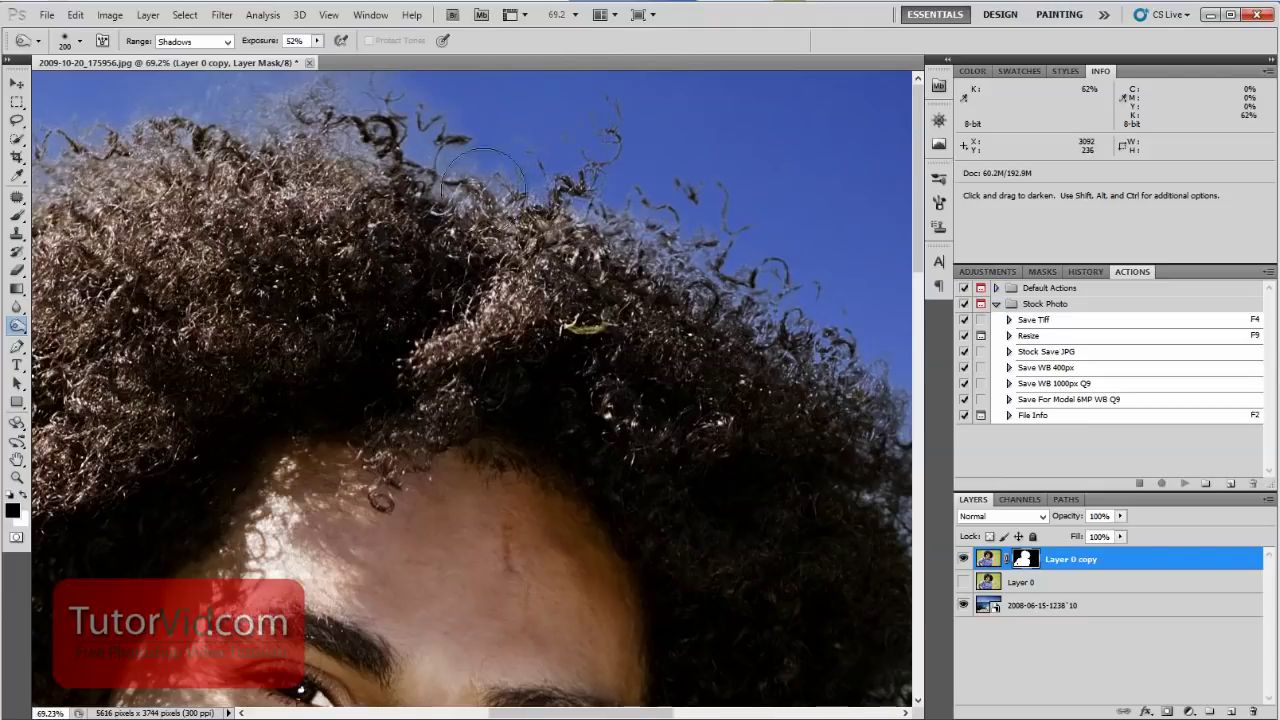
- Burn the mask's fringe around the upper-left curls, and check the edges of the arm and sleeve
mouse_move(441, 140)
mouse_down()
mouse_move(376, 129)
mouse_move(363, 99)
mouse_move(330, 80)
mouse_move(229, 93)
mouse_move(244, 103)
mouse_move(213, 85)
mouse_move(314, 69)
mouse_move(298, 118)
mouse_move(355, 134)
mouse_move(305, 118)
mouse_up()
key(space)
mouse_move(201, 88)
mouse_down()
mouse_move(669, 86)
mouse_move(590, 135)
mouse_move(543, 129)
mouse_move(509, 103)
mouse_move(492, 118)
mouse_move(497, 180)
mouse_move(491, 134)
mouse_move(532, 117)
mouse_move(486, 129)
mouse_move(700, 100)
mouse_move(725, 112)
mouse_move(455, 225)
mouse_up()
mouse_move(523, 570)
mouse_down()
mouse_move(603, 378)
mouse_move(686, 250)
mouse_move(523, 380)
mouse_move(340, 390)
mouse_up()
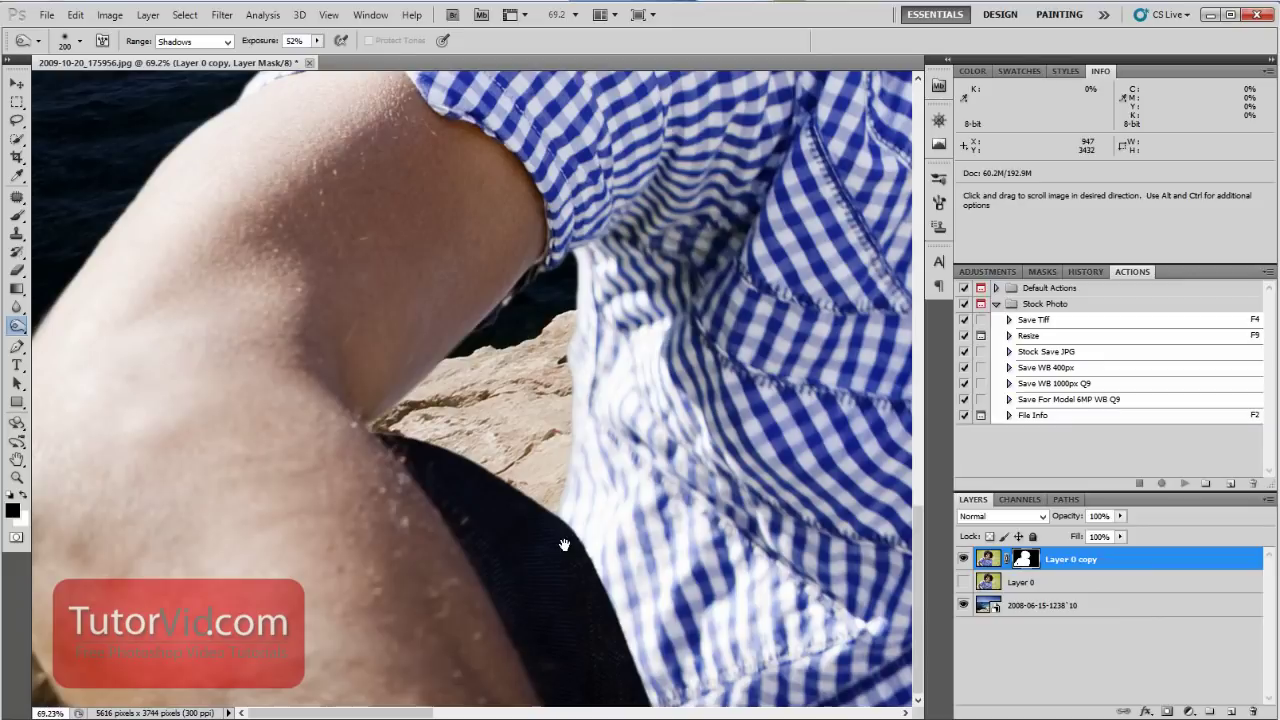
drag(564, 544, 607, 513)
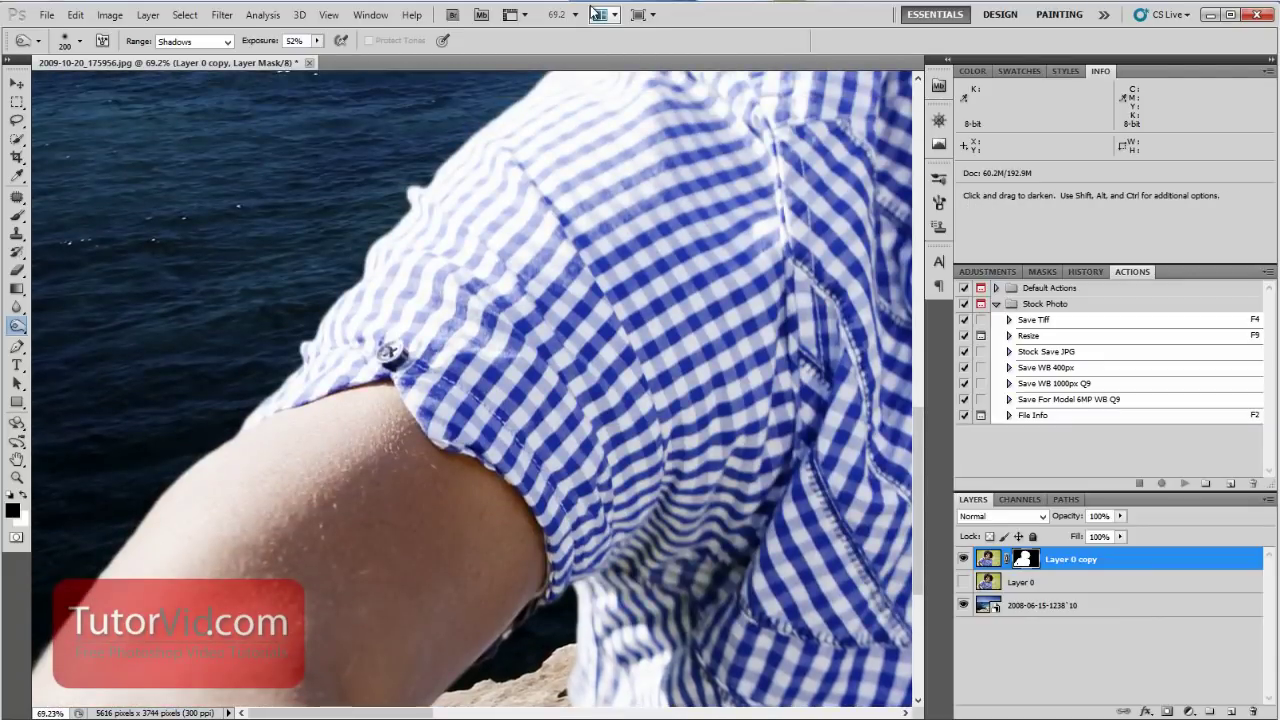
key(ctrl+0)
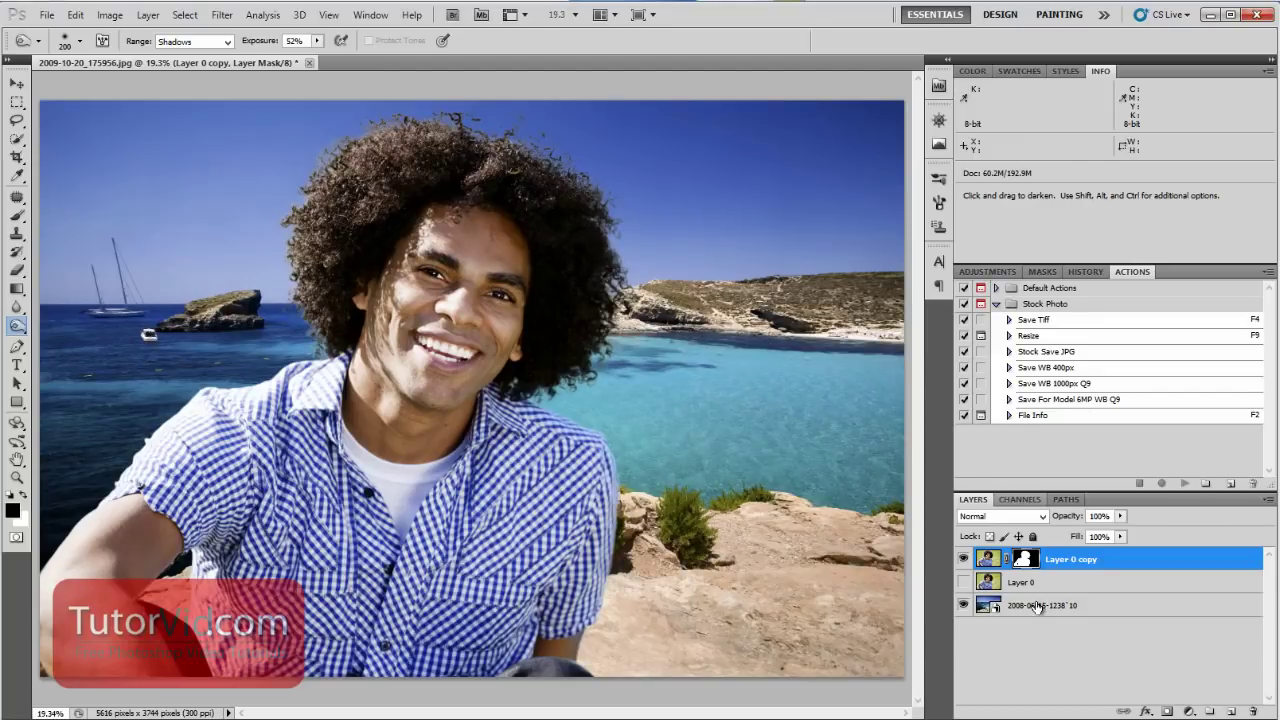
click(1052, 605)
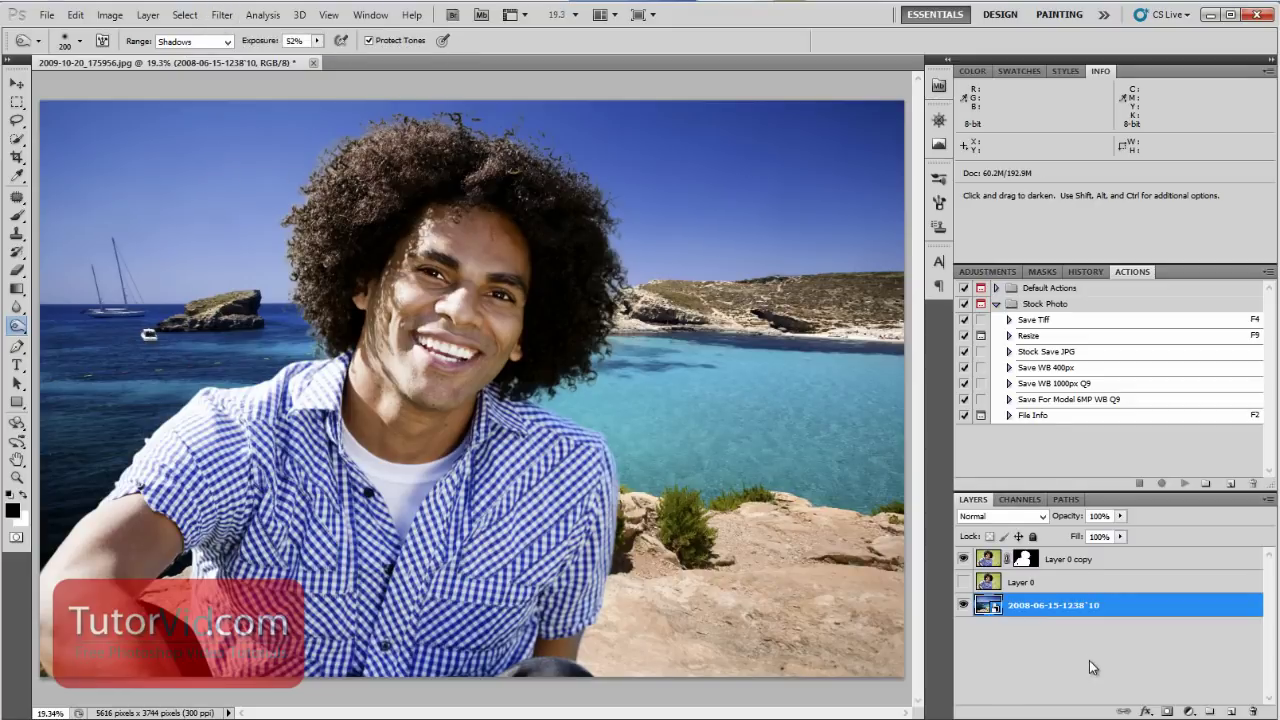
click(1050, 630)
click(1060, 603)
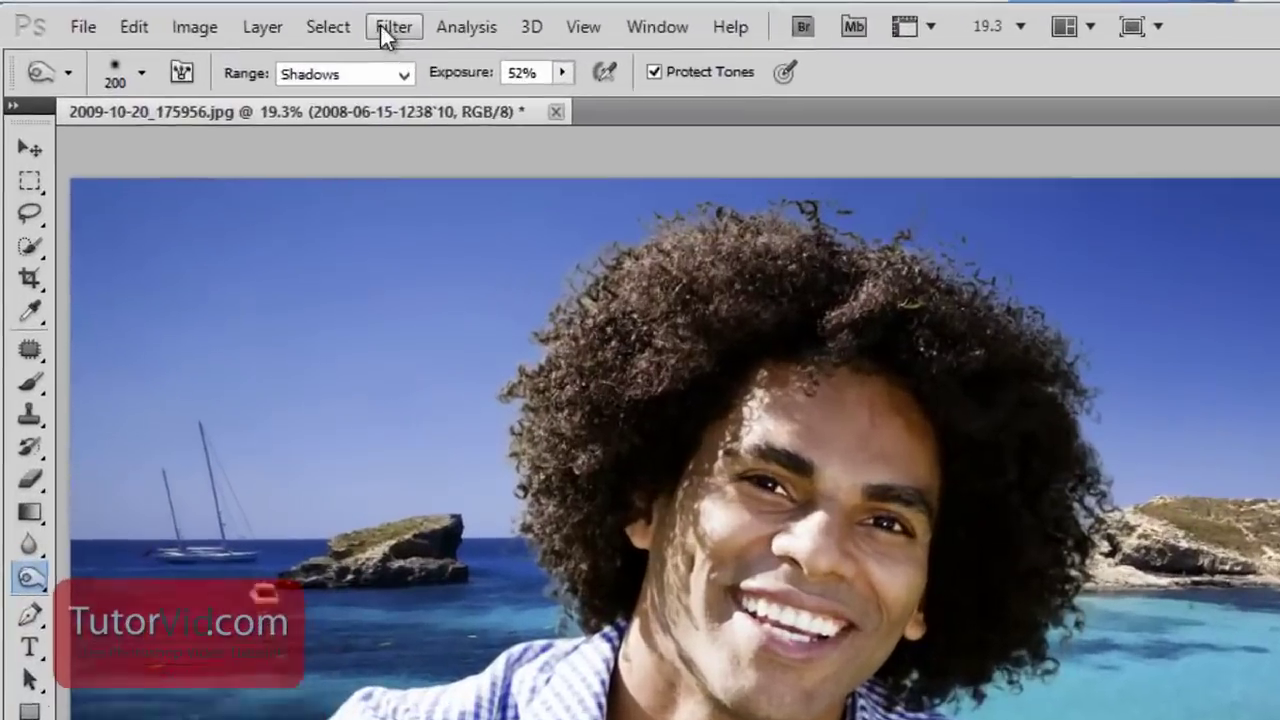
click(222, 15)
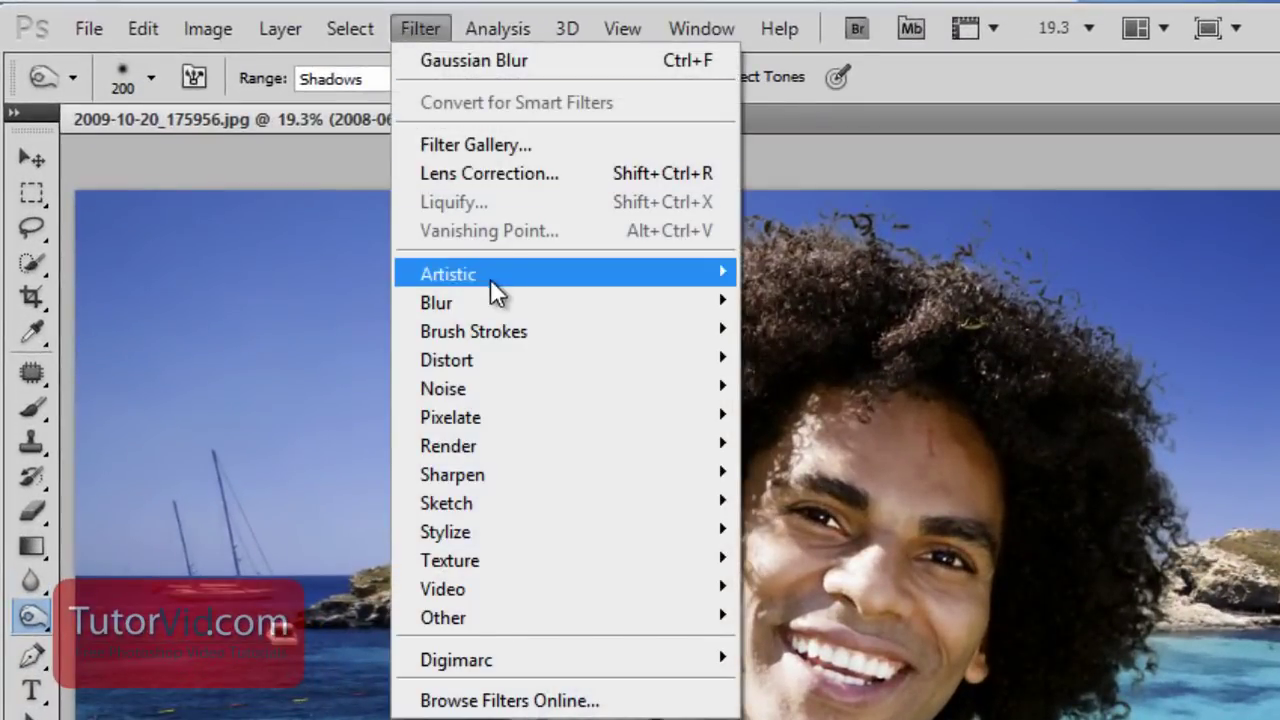
mouse_move(430, 300)
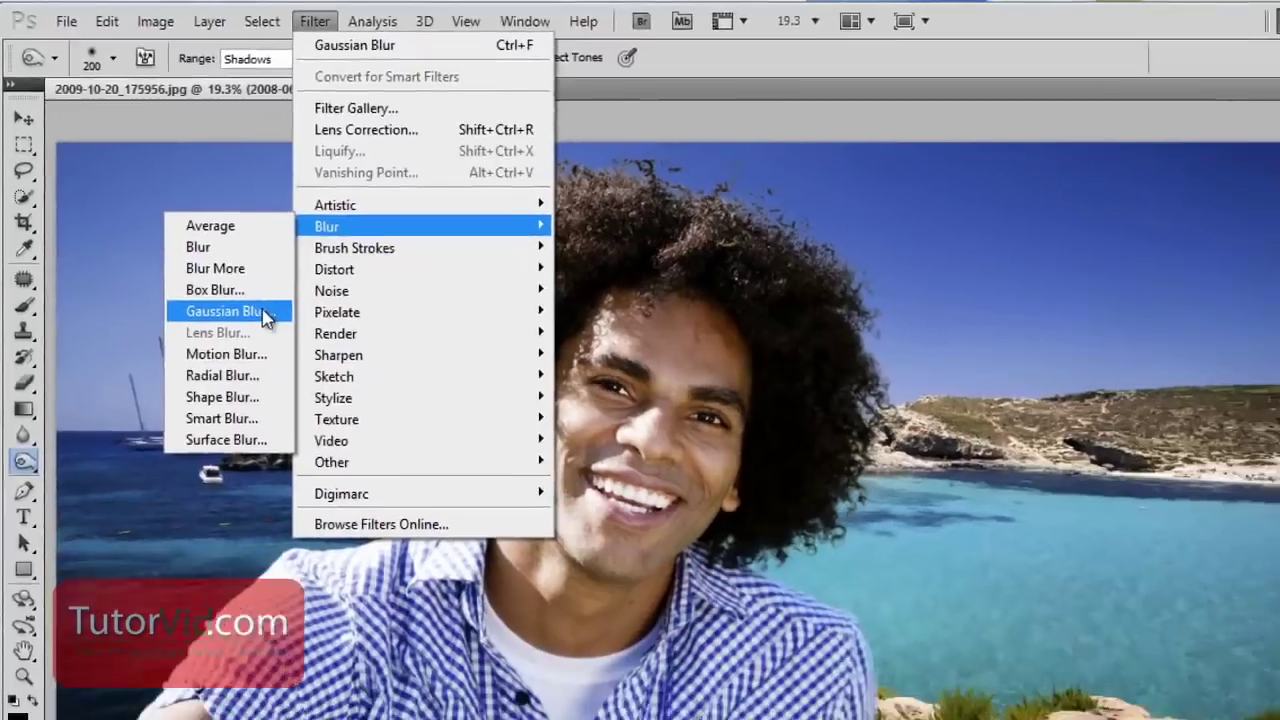
click(265, 315)
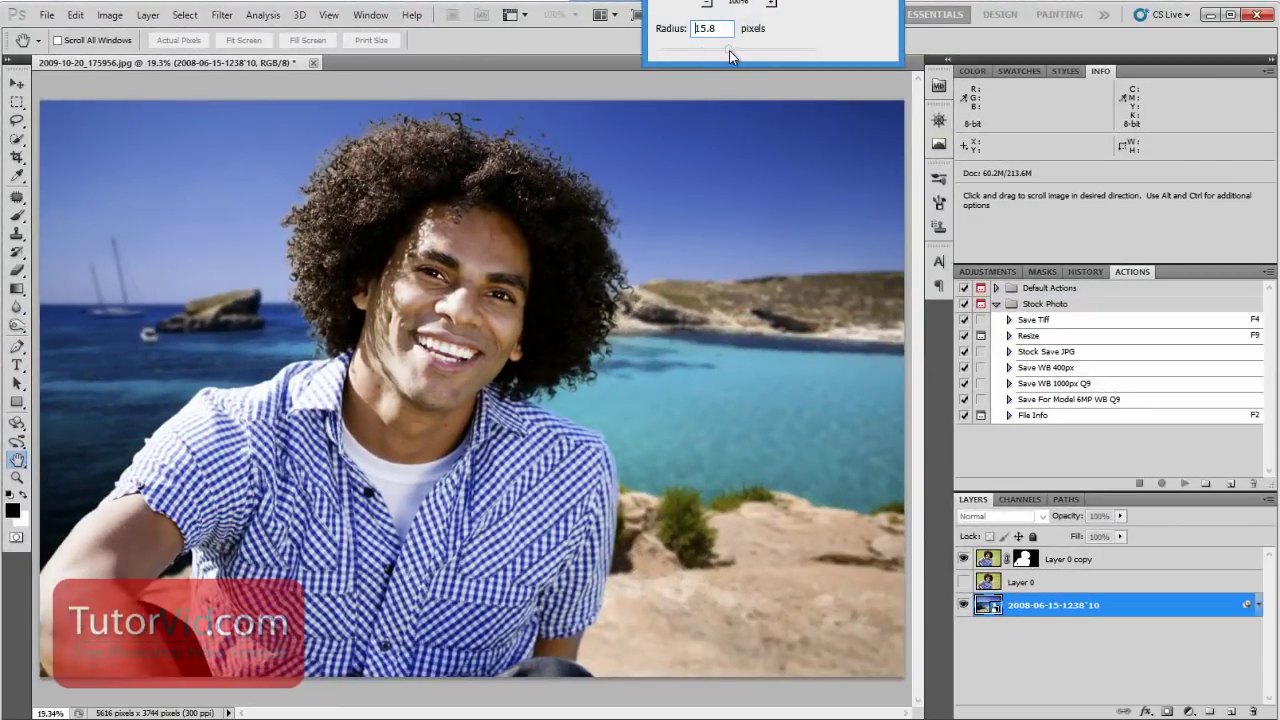
key(Return)
key(ctrl+minus)
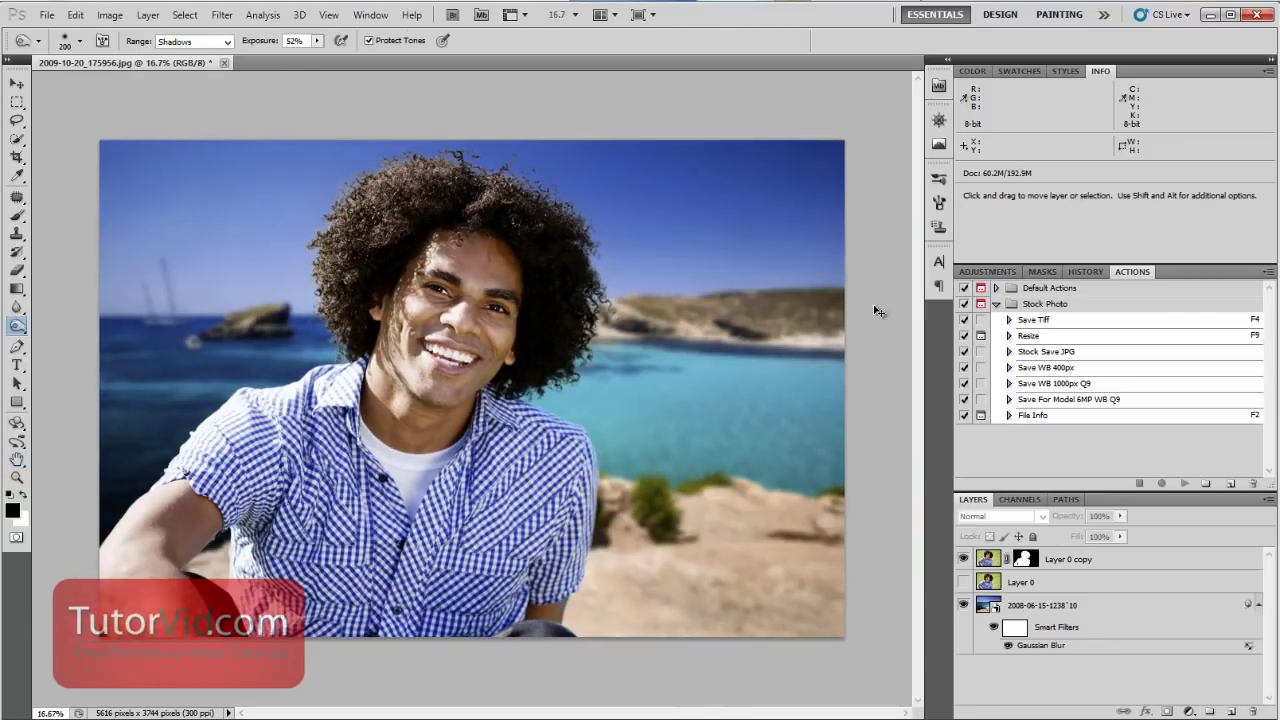